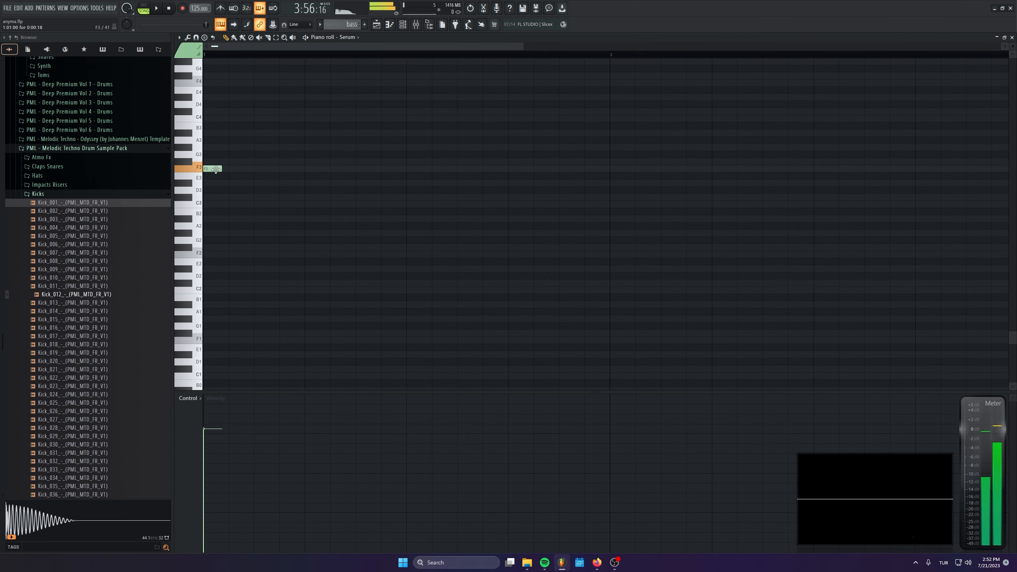
Step: Build a one-bar offbeat bass pattern of short F3 notes for Serum and play it against the kick
key("space")
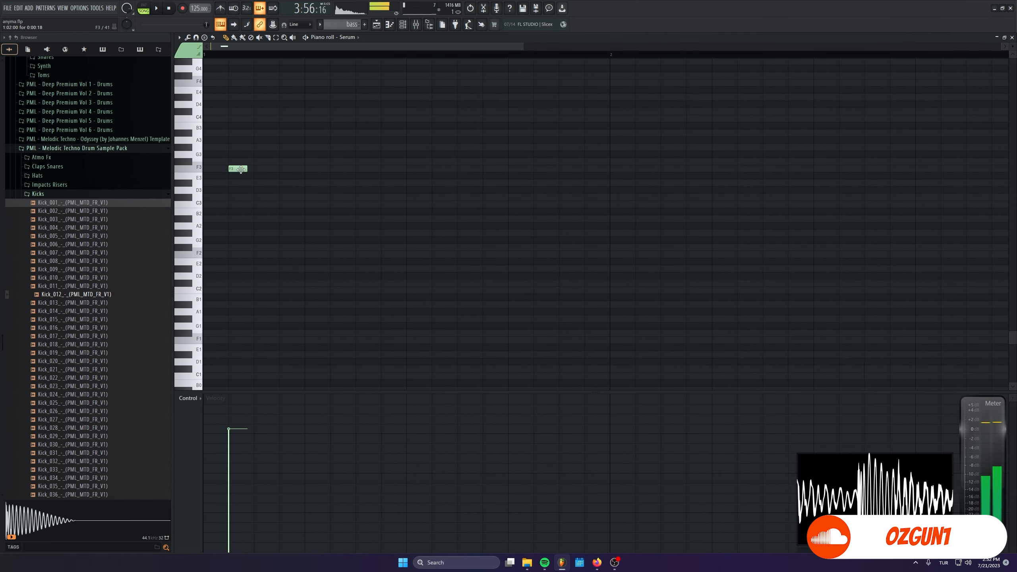
left_click(285, 169)
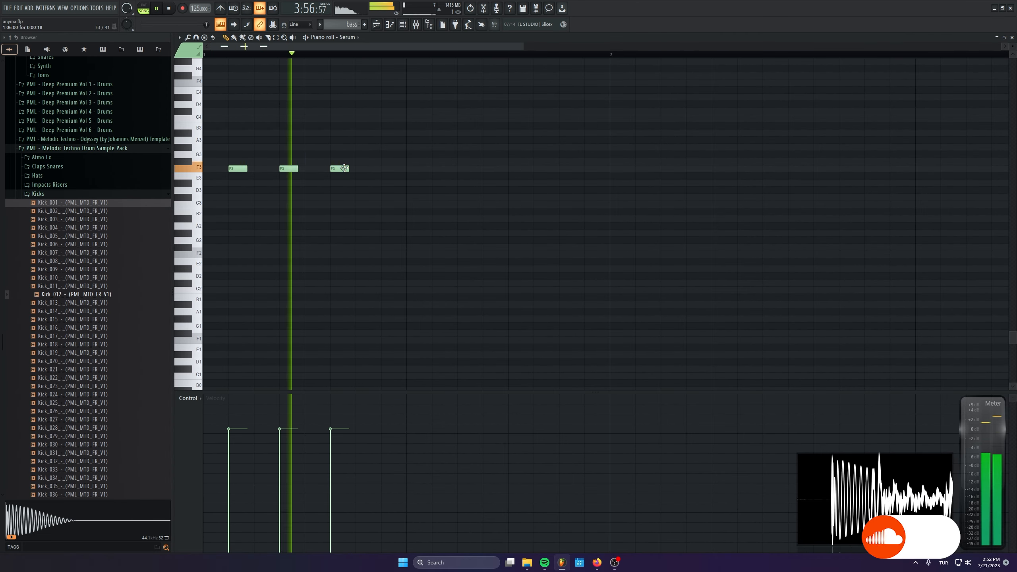
left_click_drag(342, 169, 368, 169)
key("space")
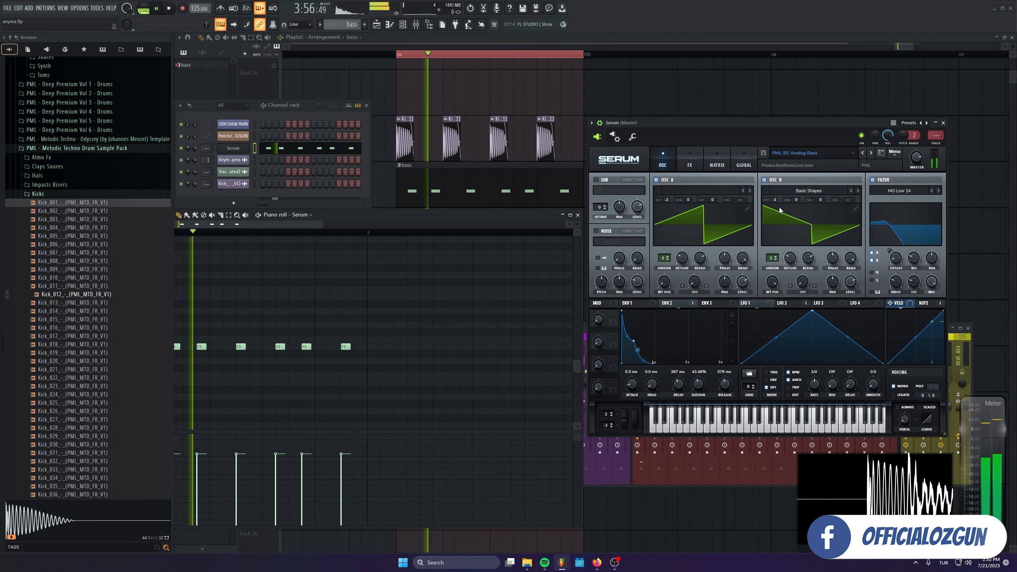
Step: Audition successive PML bass presets in Serum while the loop plays and settle on PML BS Koman Bass
left_click(871, 153)
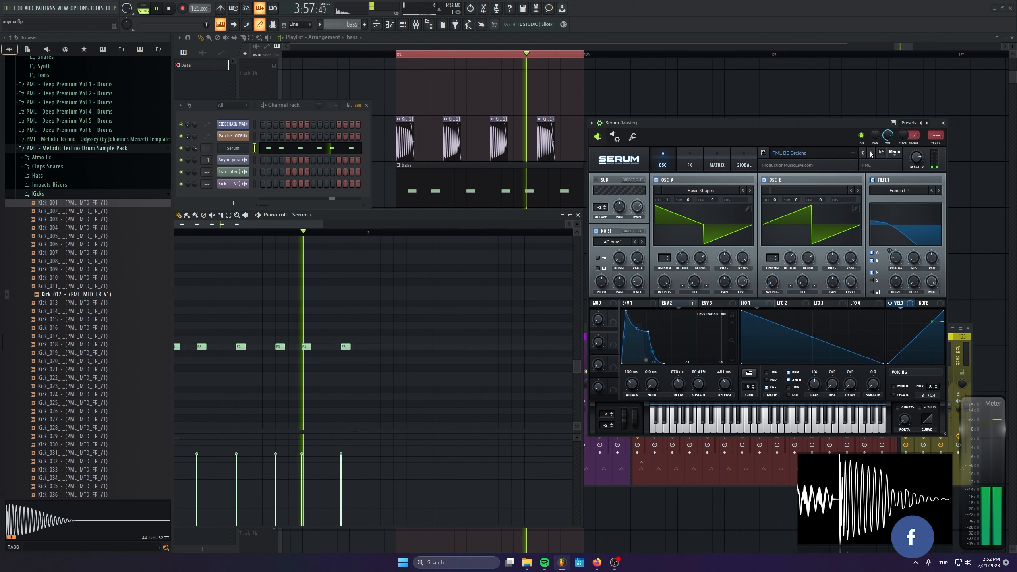
left_click(871, 153)
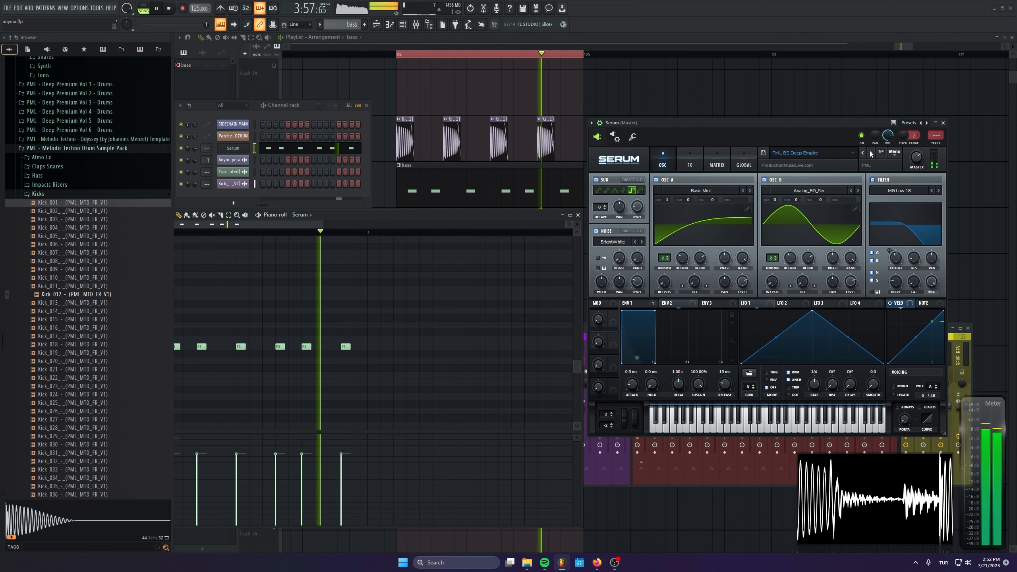
left_click(871, 153)
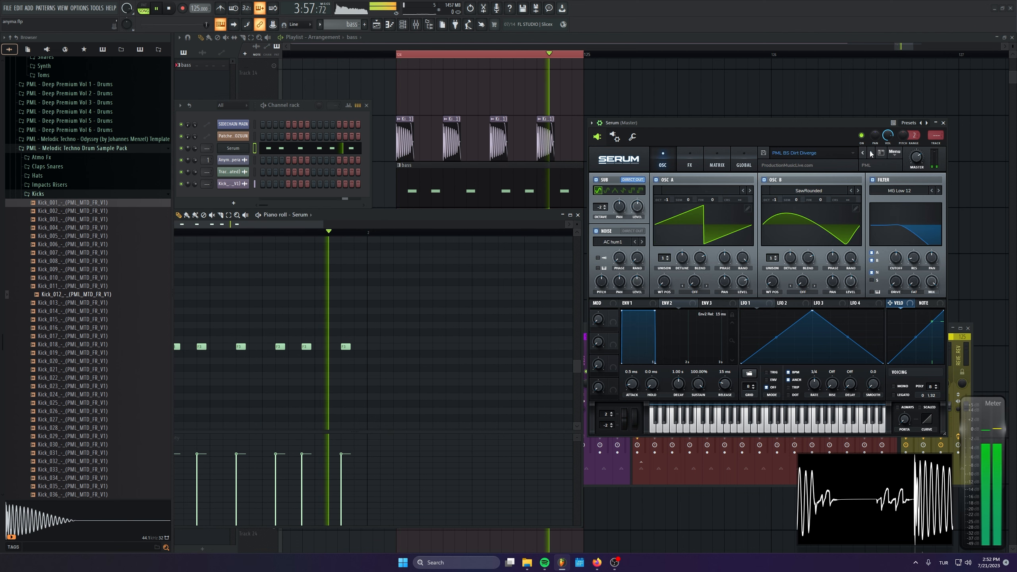
left_click(871, 153)
left_click(871, 153)
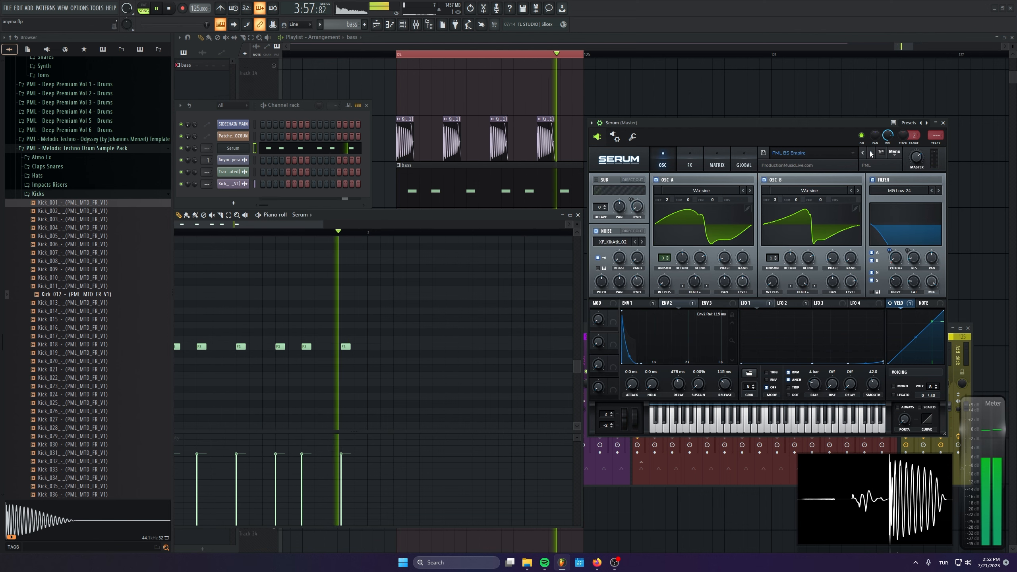
left_click(871, 153)
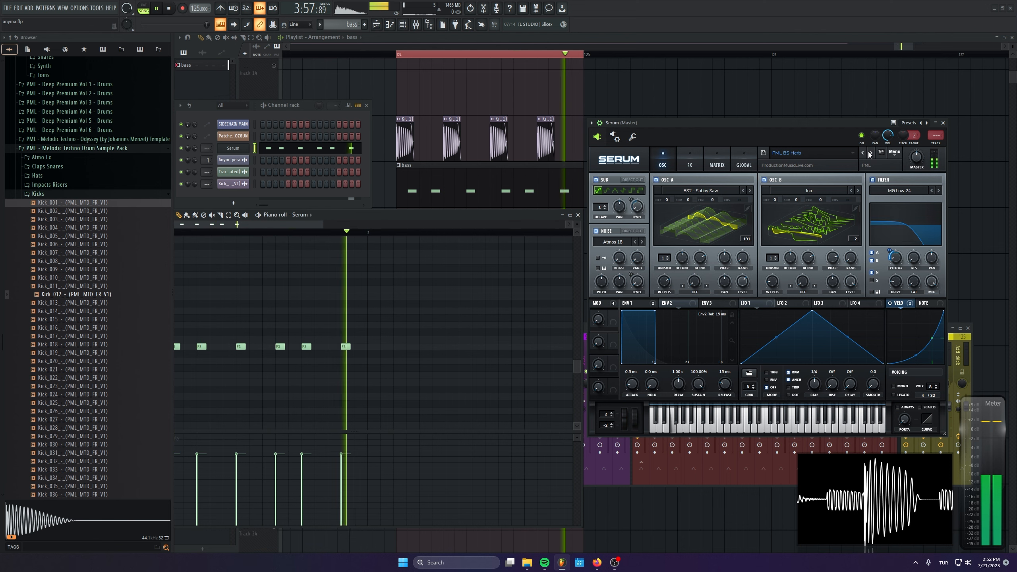
left_click(872, 153)
left_click(872, 154)
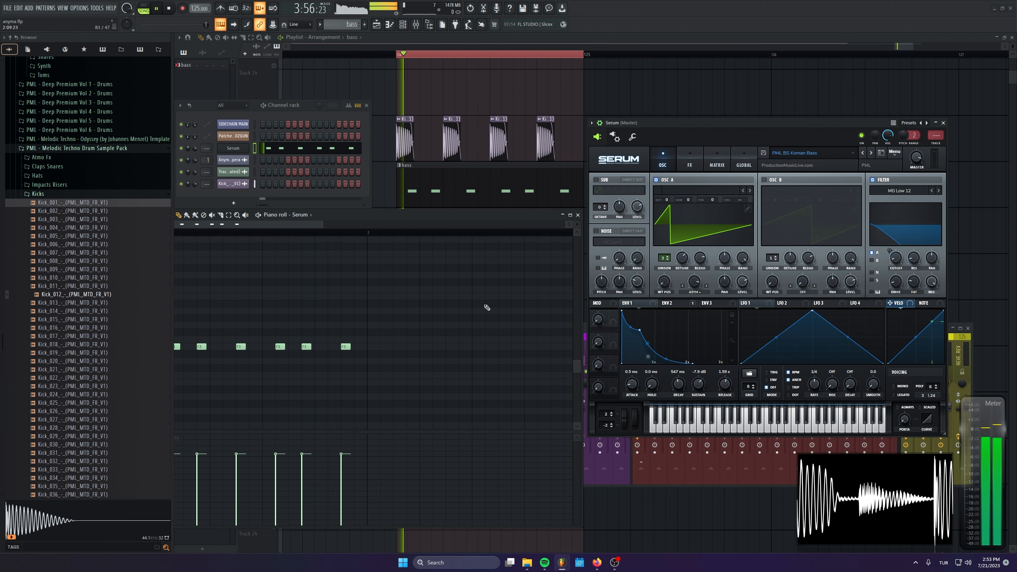
Step: Try all the bass notes an octave lower, and bring them back up an octave
key("ctrl+a")
key("ctrl+Down")
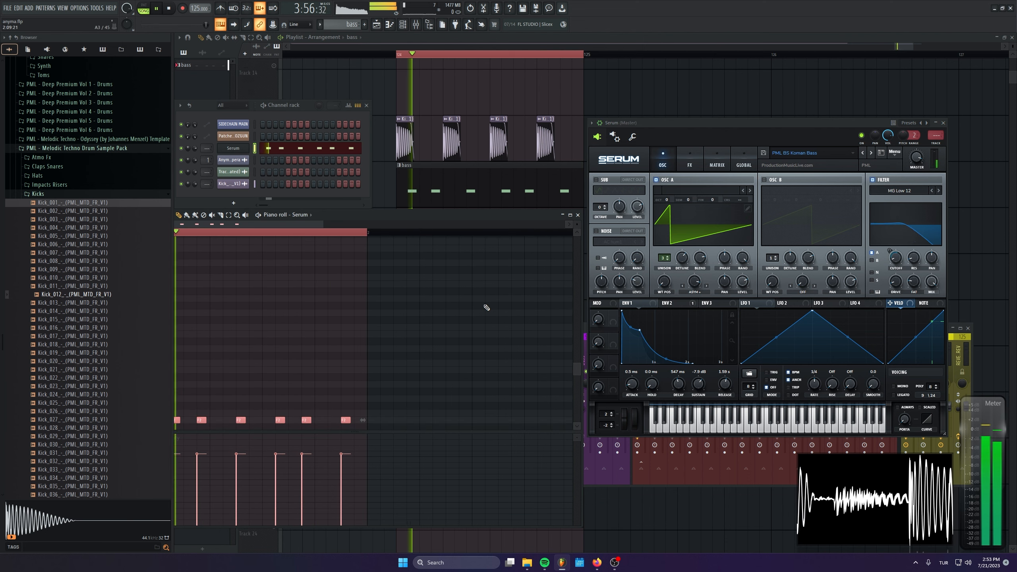
key("ctrl+Up")
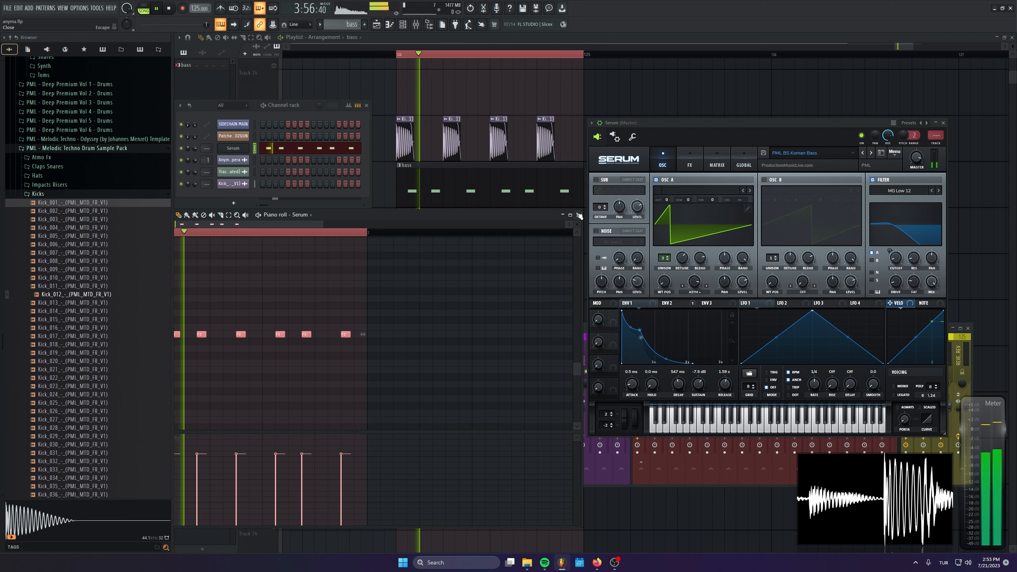
Step: Switch SPAN on the master to the custom detail spectrum mode, restart playback, and move the analyzer clear of Serum
key("space")
left_click(671, 485)
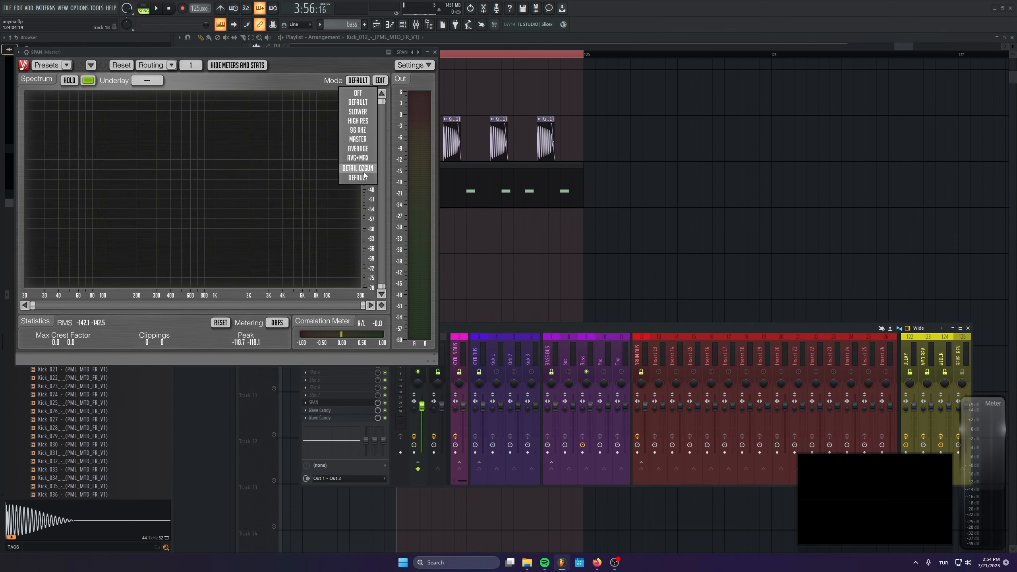
left_click(367, 170)
key("space")
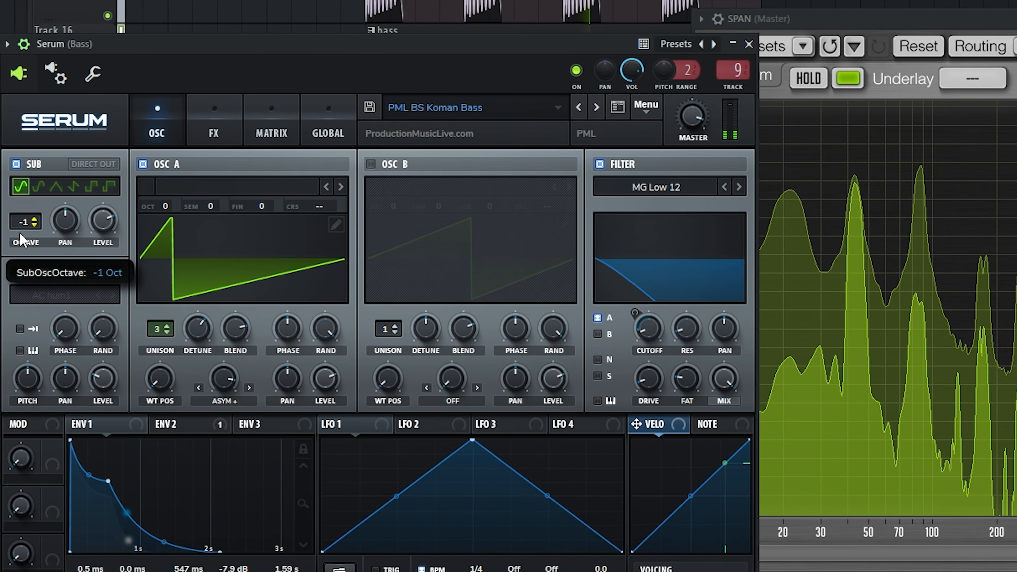
left_click_drag(902, 19, 957, 0)
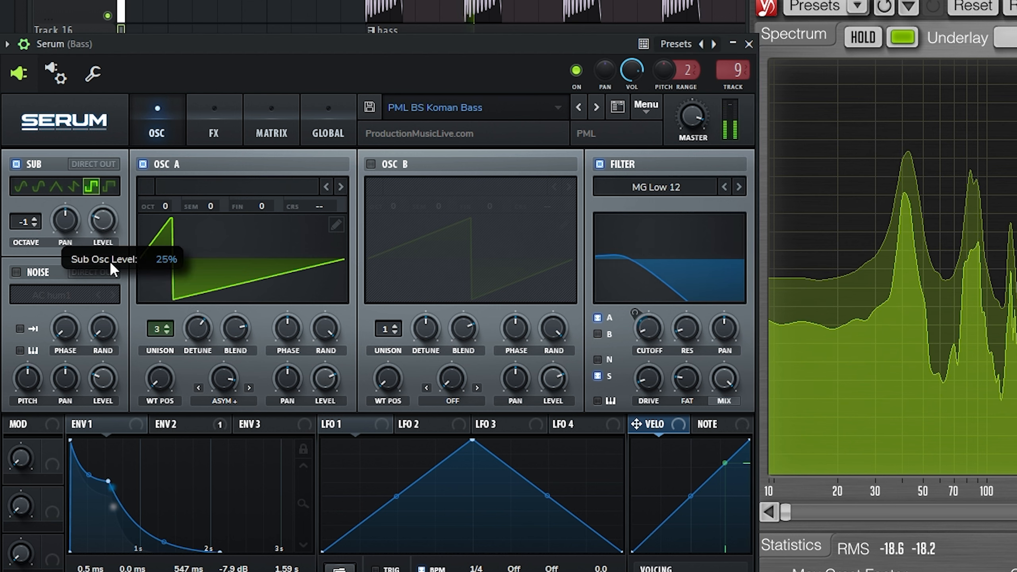
Step: Compare waveforms for Serum's sub oscillator, choose the square shape, and adjust the sub level
left_click(28, 186)
left_click(56, 187)
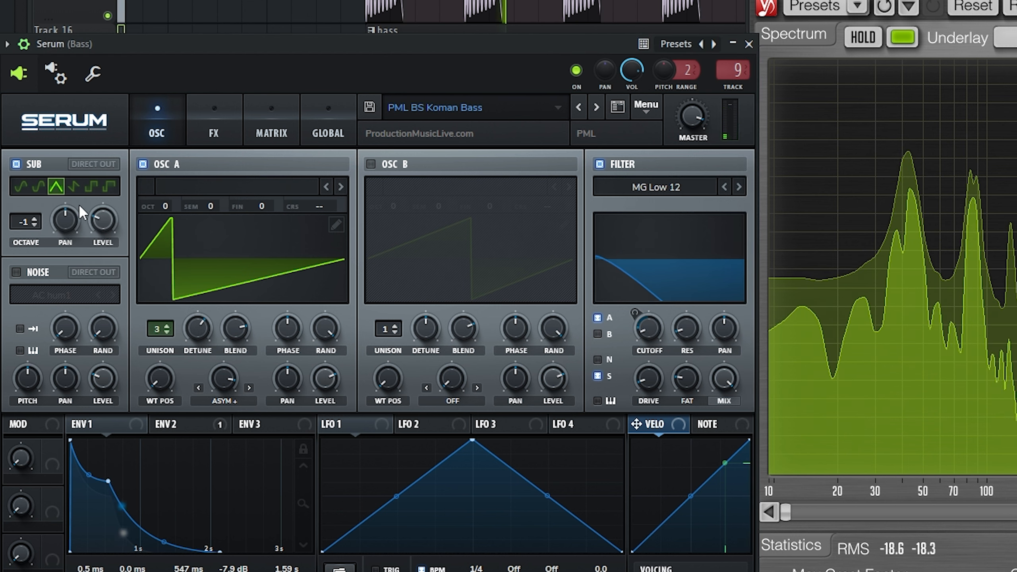
left_click(91, 186)
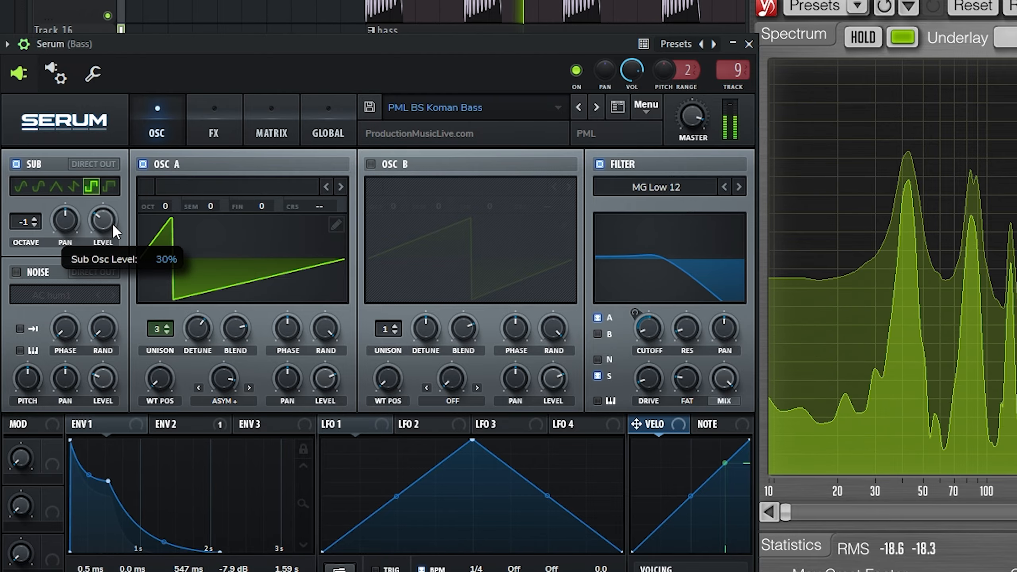
left_click_drag(112, 223, 112, 244)
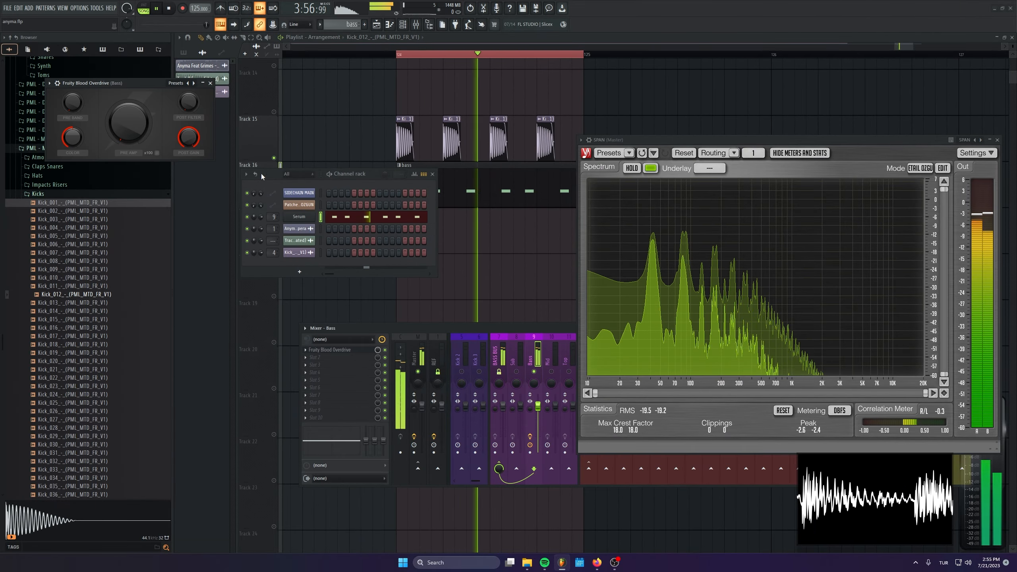
Step: Raise the preamp drive in Fruity Blood Overdrive on the Bass track, check the master spectrum, and close the effect
left_click_drag(130, 124, 330, 199)
left_click_drag(381, 243, 334, 237)
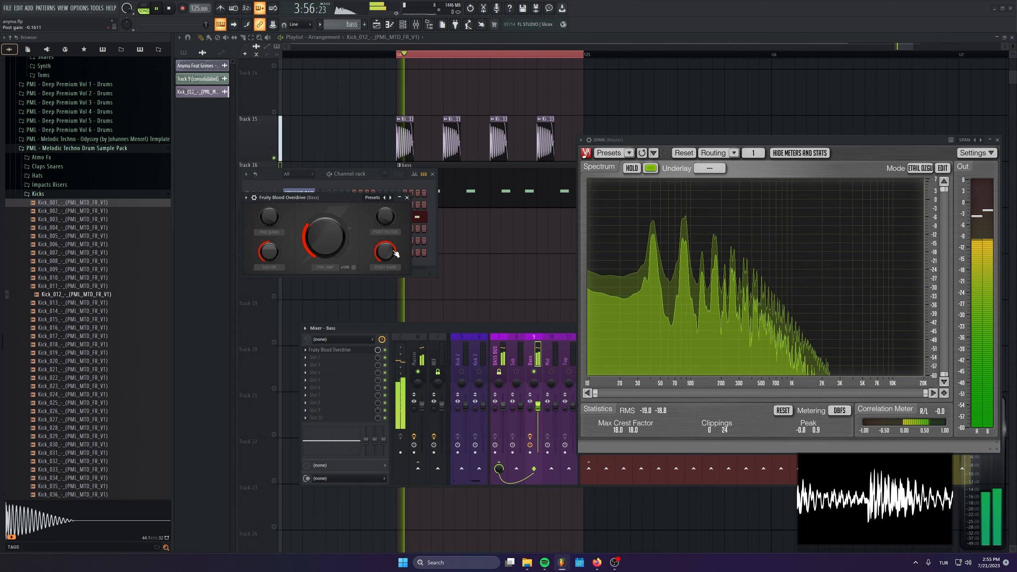
left_click(613, 296)
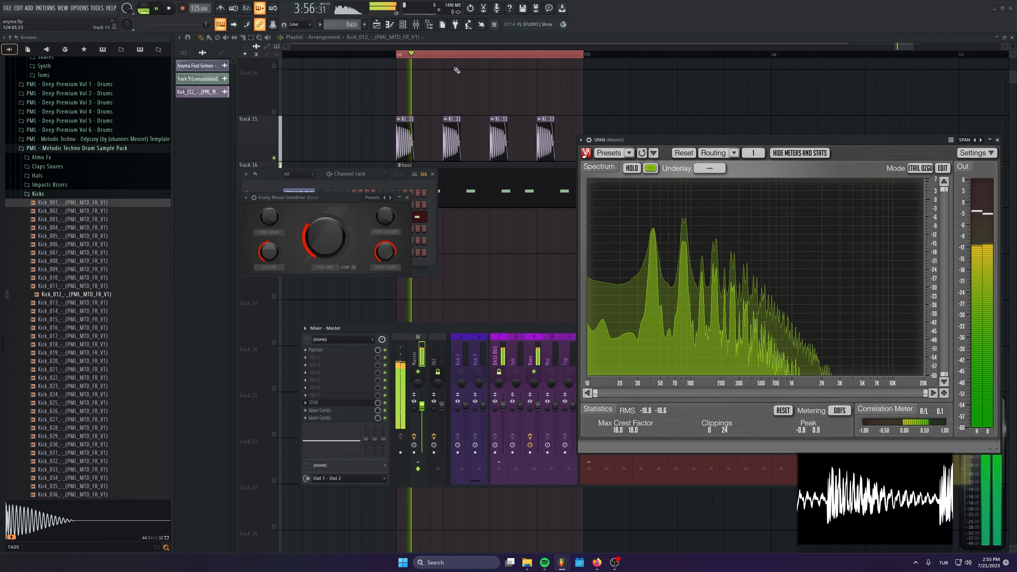
left_click(408, 198)
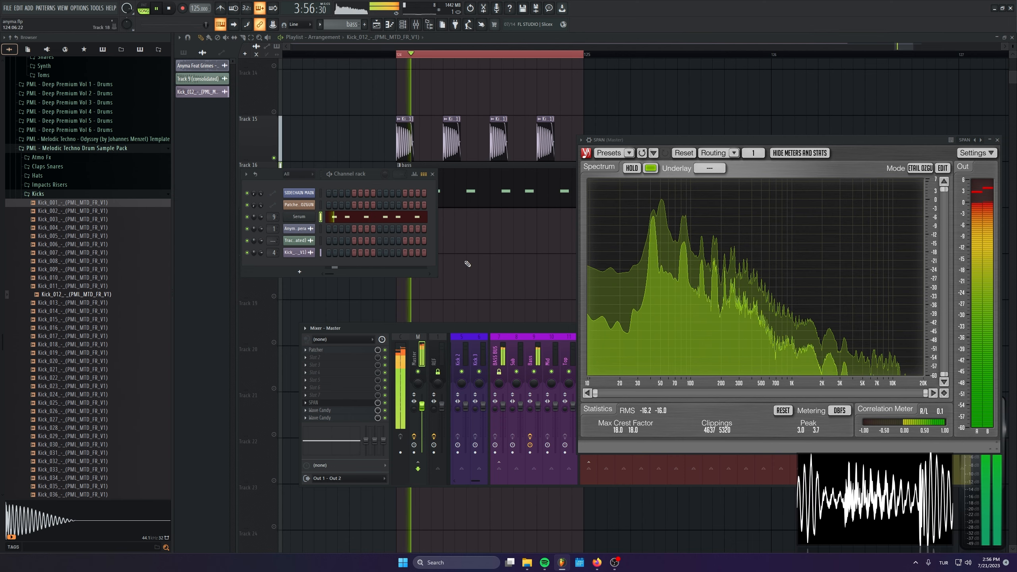
Step: On the Bass mixer track, reshape the LFOTool volume curve so the bass ducks under the kick
left_click_drag(376, 175, 391, 193)
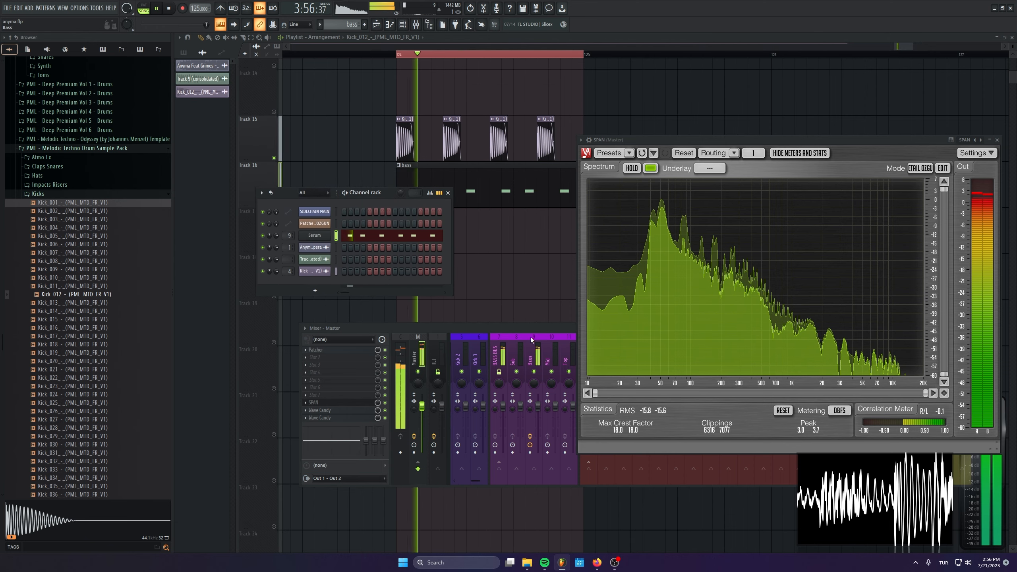
left_click(538, 351)
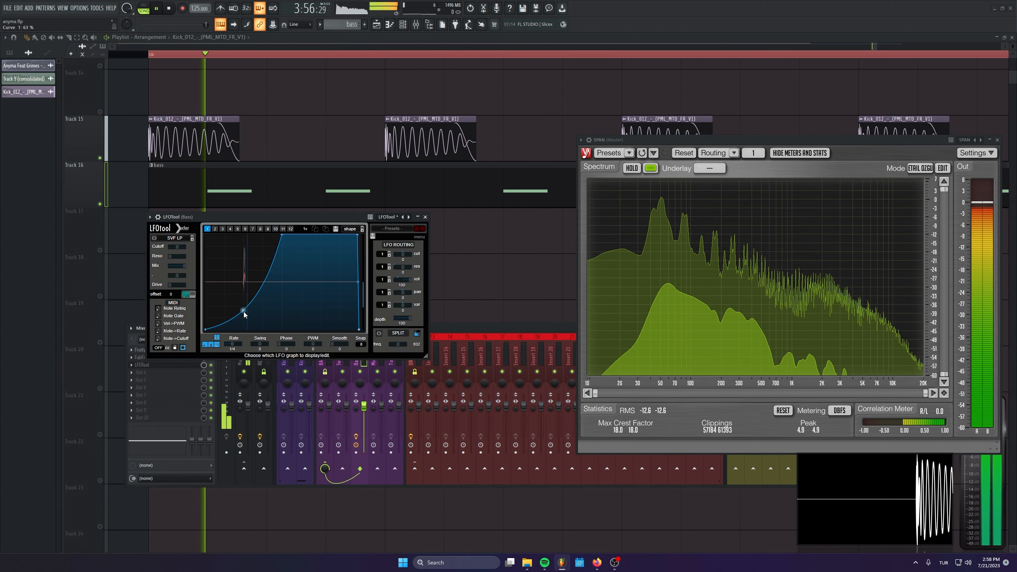
left_click_drag(243, 312, 243, 317)
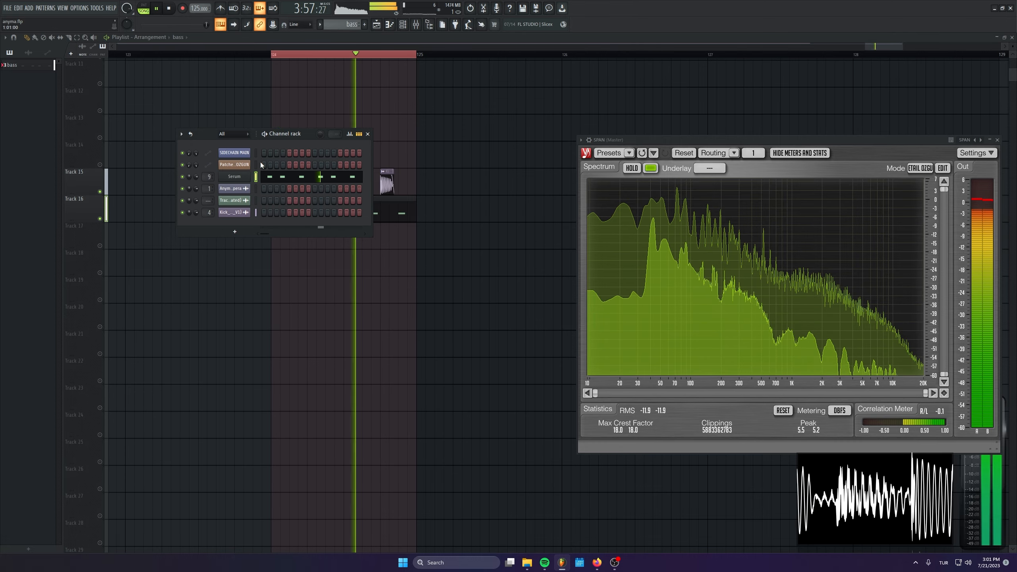
left_click(247, 177)
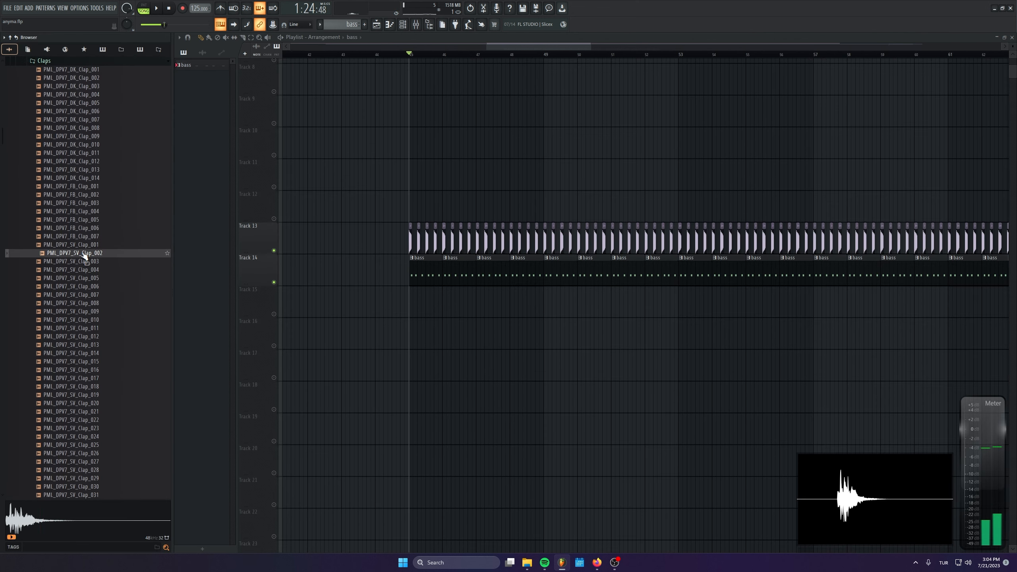
Step: Audition the PML_DPV7_SV clap samples and place Clap_002, Clap_013, Clap_024 and Clap_027 in the playlist below the bass
scroll(442, 310, "up", 6)
left_click(120, 314)
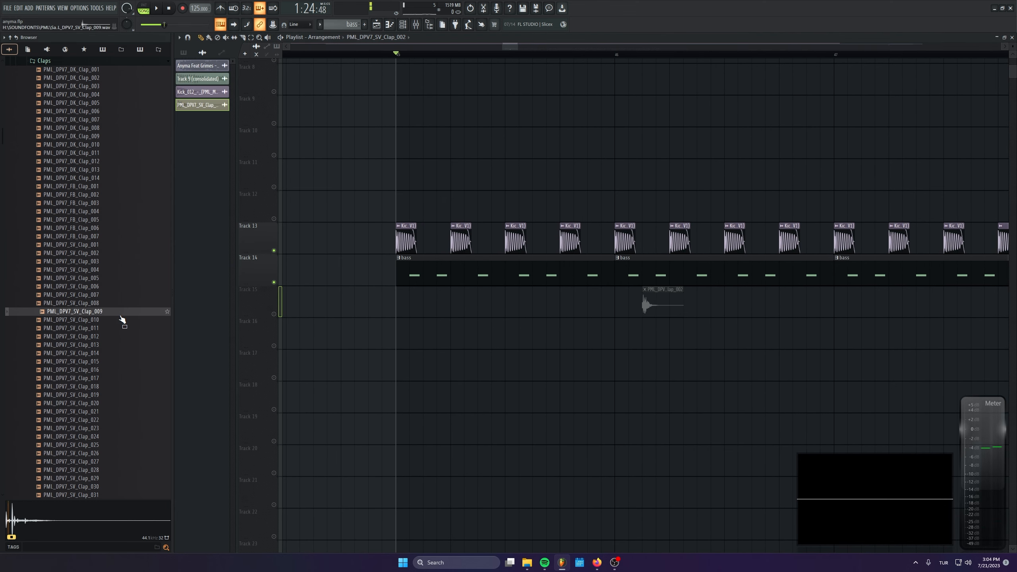
left_click_drag(549, 374, 550, 374)
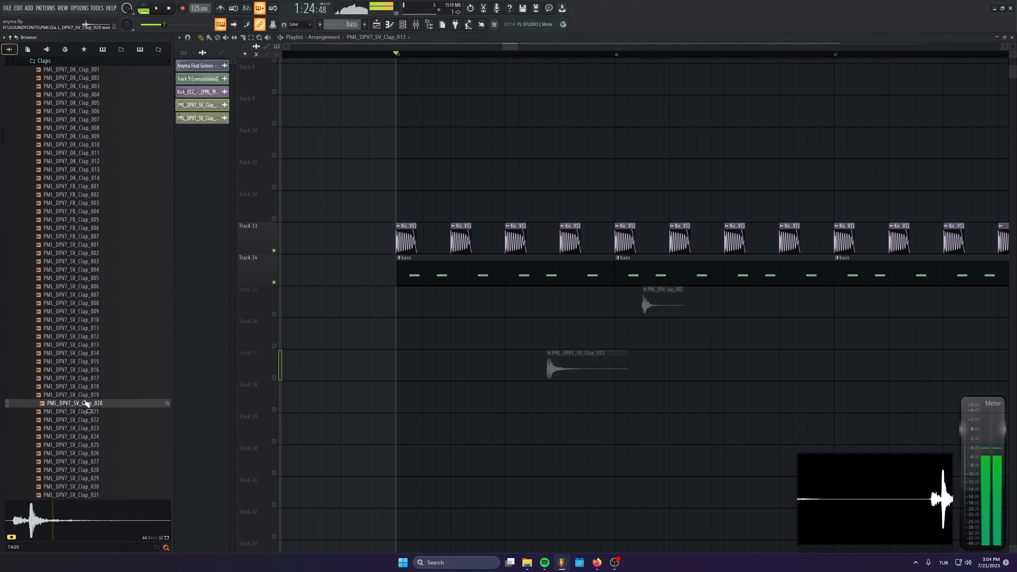
left_click(89, 439)
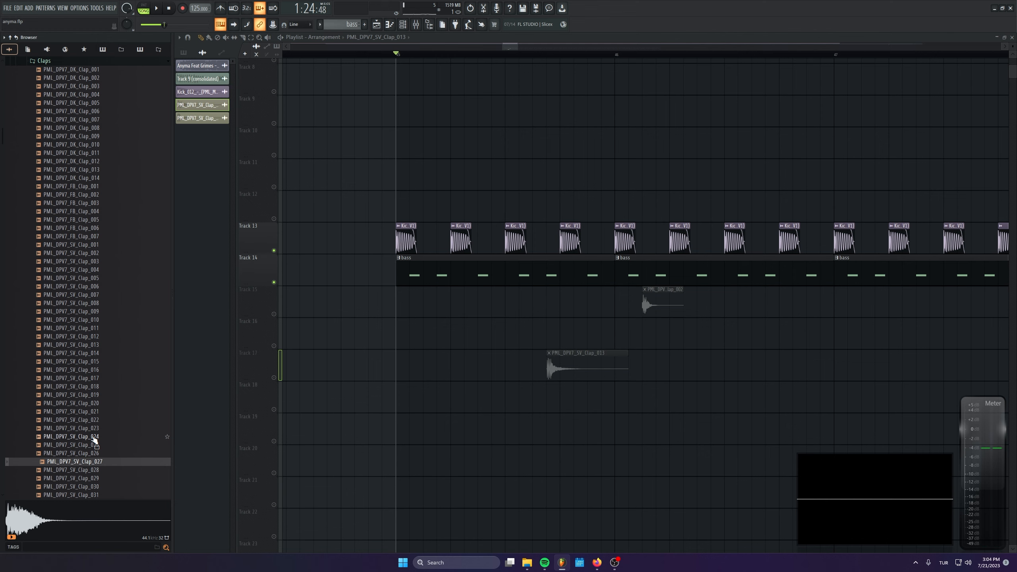
left_click_drag(94, 440, 511, 442)
left_click_drag(497, 400, 497, 400)
scroll(506, 397, "up", 3)
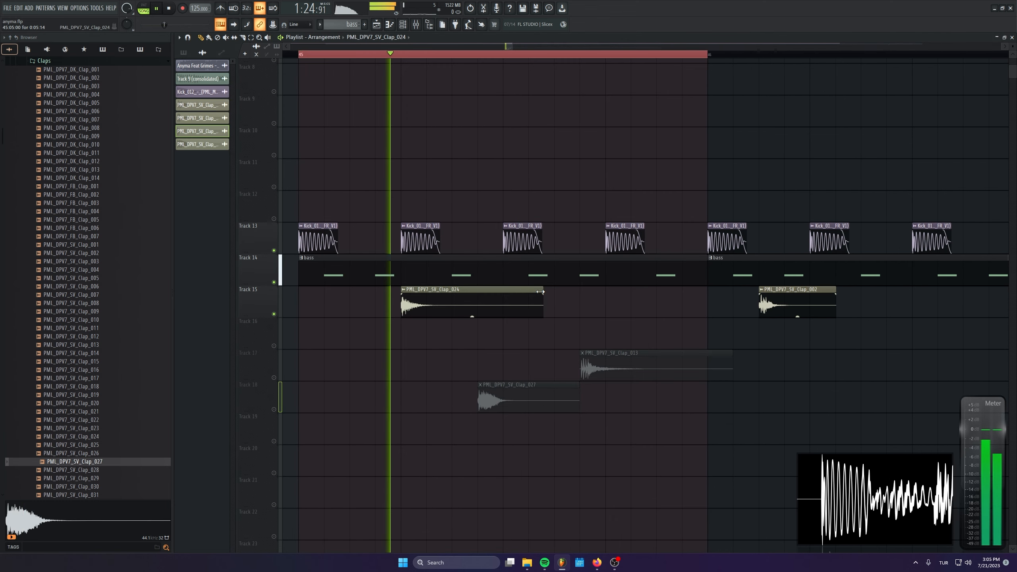
Step: Try Clap_024 on beats 2 and 4 of Track 15 against the loop, and delete both clips
left_click_drag(542, 304, 663, 297)
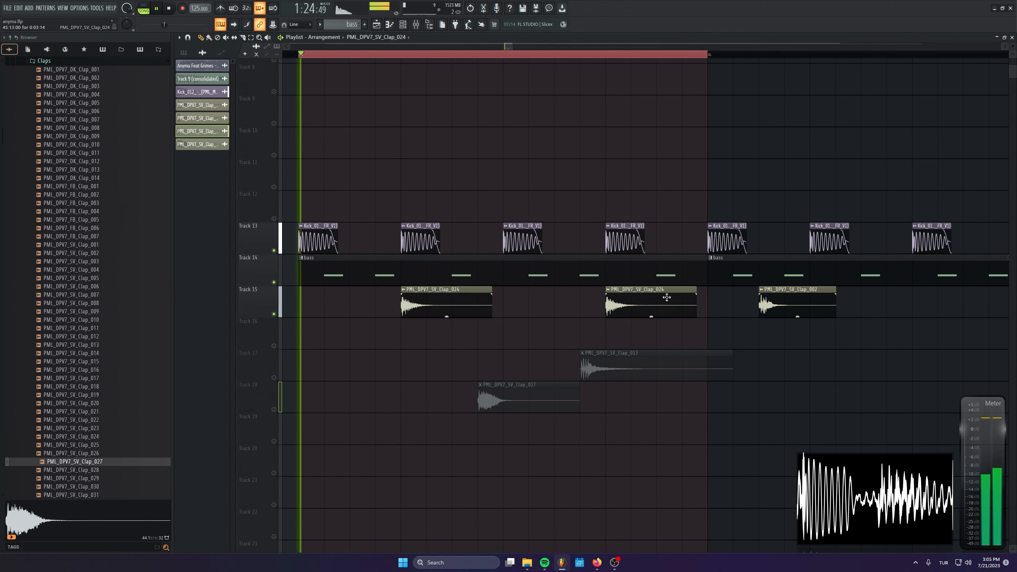
left_click(761, 301)
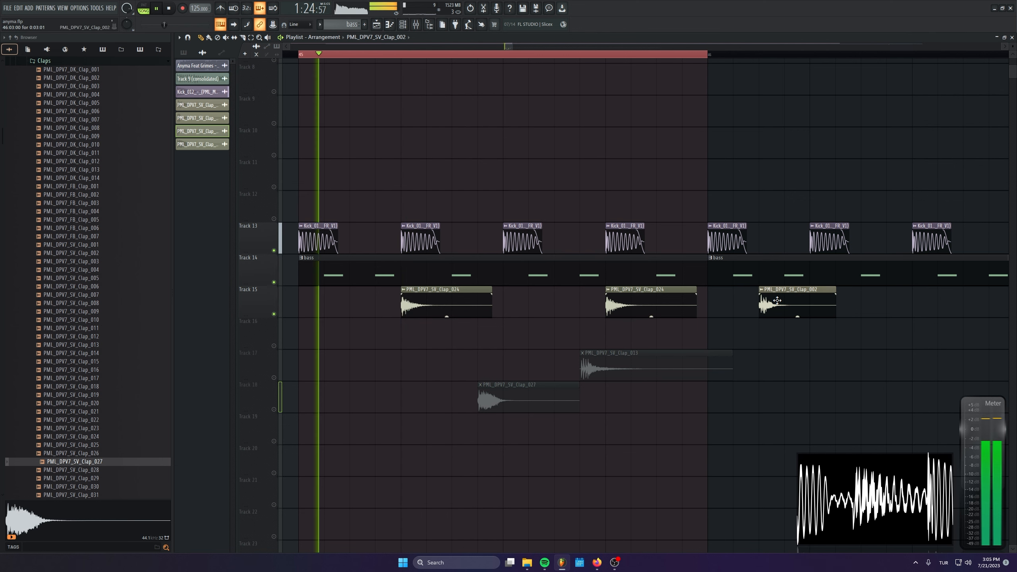
key("space")
right_click(447, 304)
right_click(651, 302)
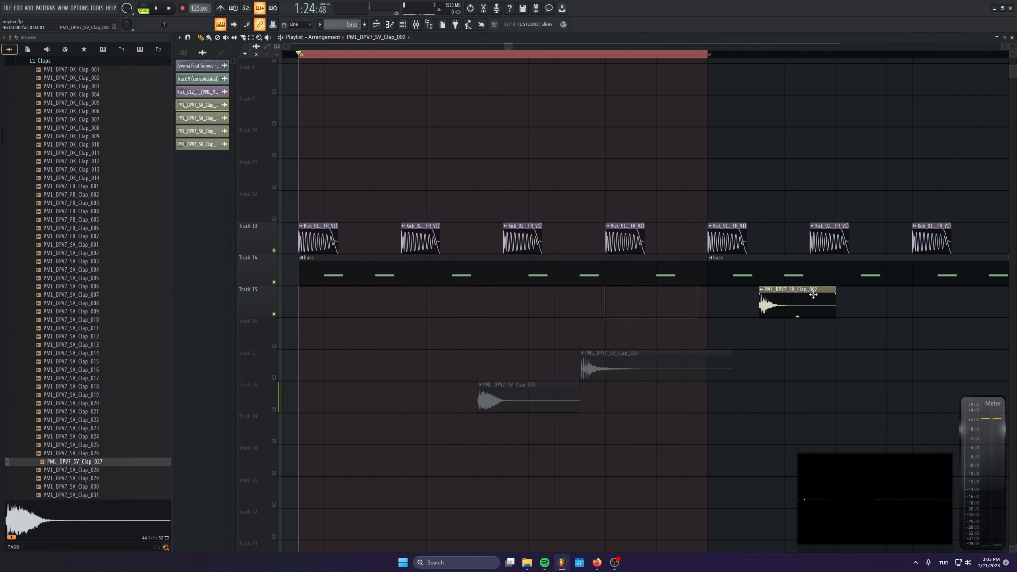
Step: Place Clap_002 on beats 2 and 4 of Track 15 and play the loop
key("space")
left_click(646, 297)
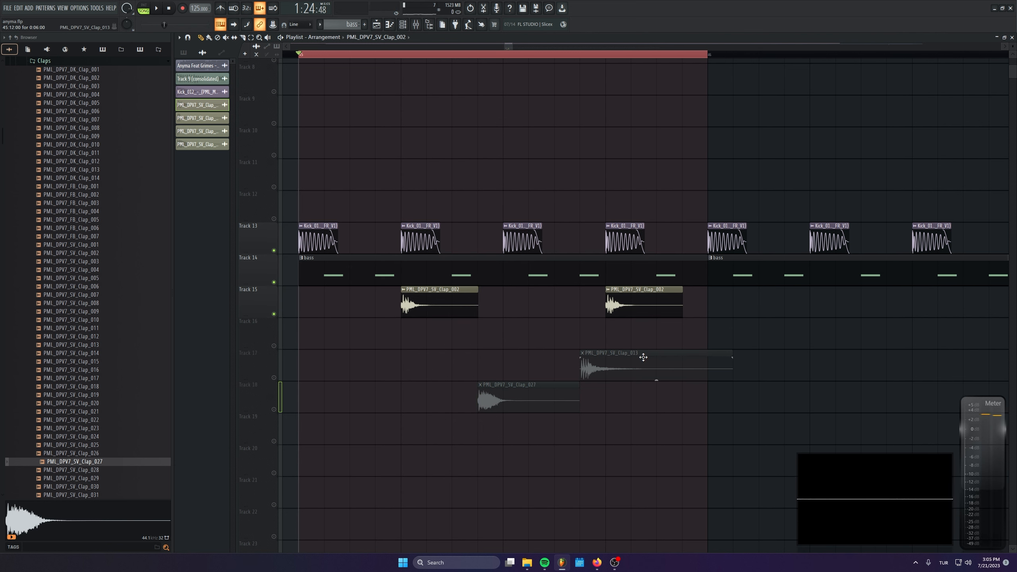
key("space")
Step: Try Clap_013 on beats 2 and 4 of Track 16, and delete both clips
left_click_drag(581, 333, 744, 331)
right_click(721, 334)
right_click(480, 337)
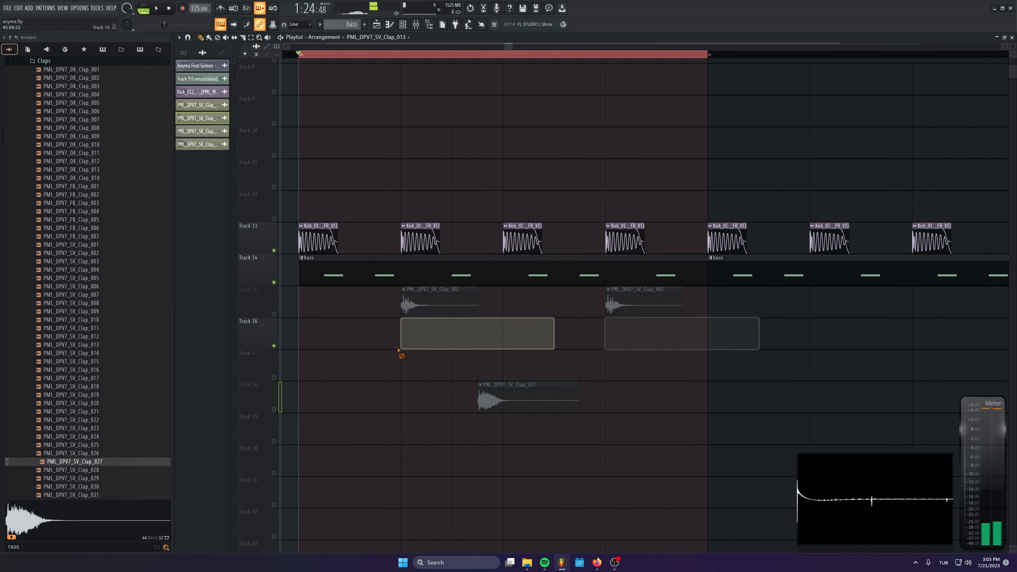
Step: Place Clap_027 on beats 2 and 4 of Track 16 and unmute the claps on Track 15
left_click_drag(519, 393, 443, 362)
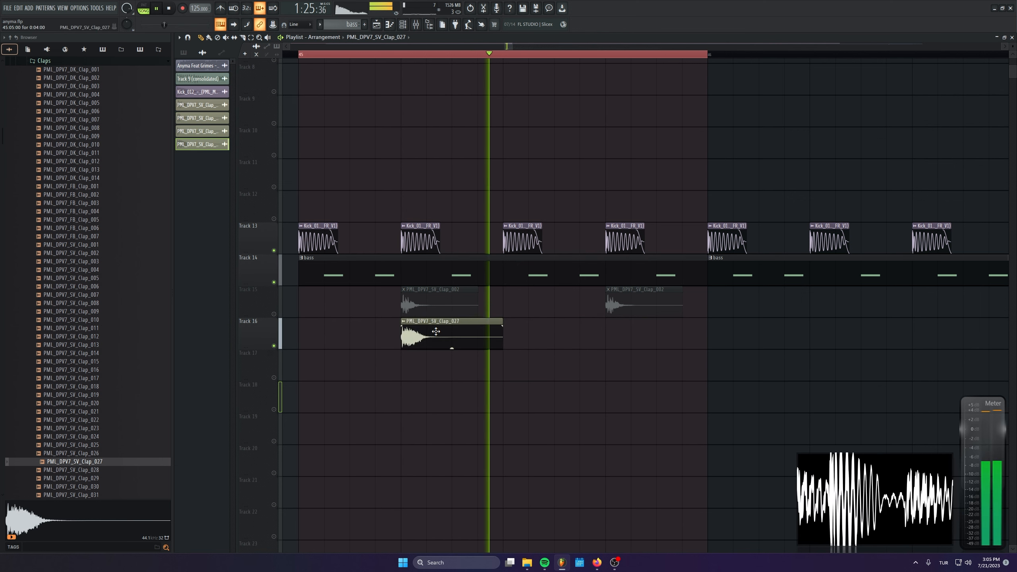
left_click(628, 335)
left_click(274, 315)
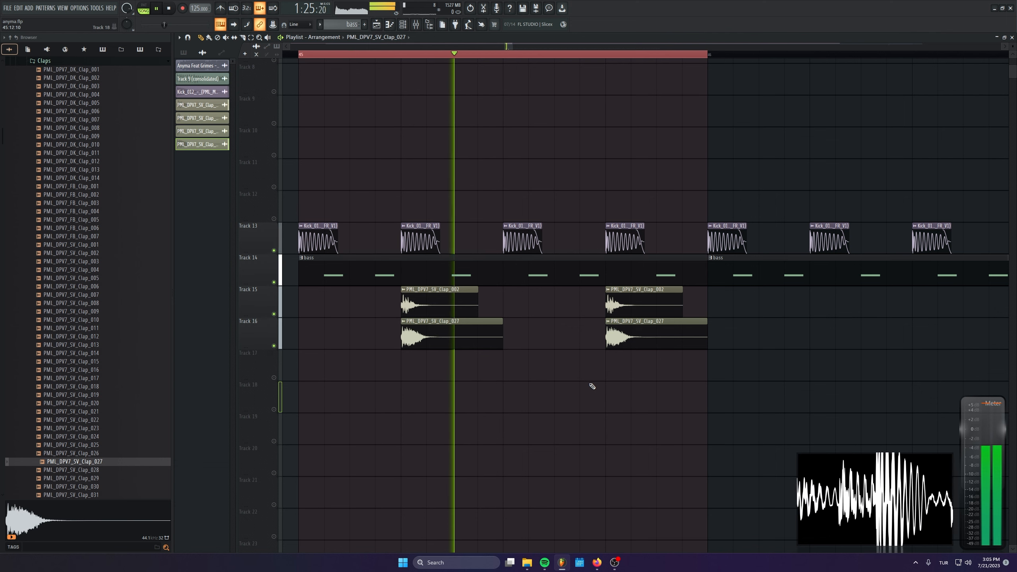
Step: Lower the four clap clips on Tracks 15 and 16 to -8.5 dB and shorten their tails with fade-outs
left_click_drag(387, 285, 720, 377)
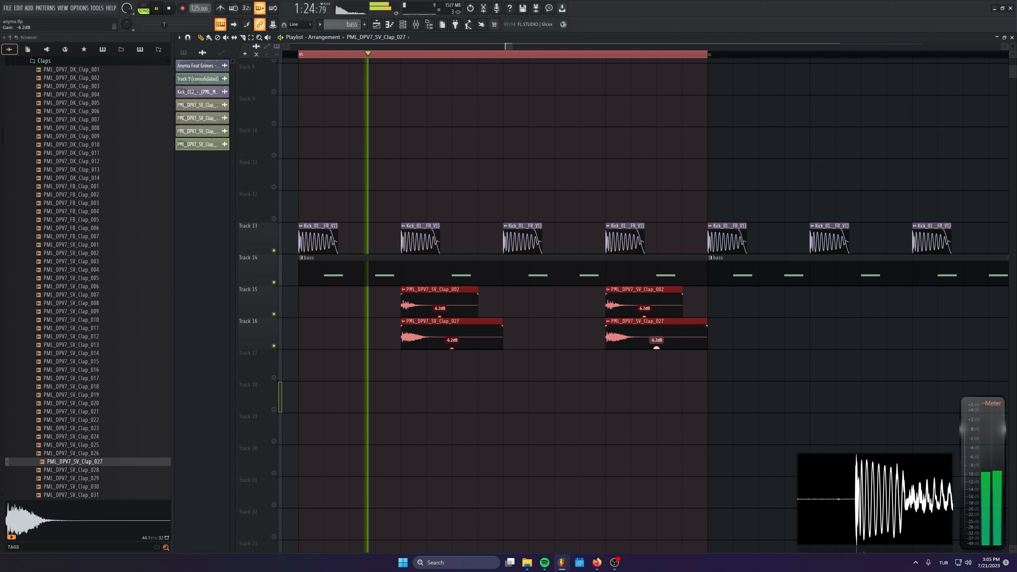
left_click_drag(657, 348, 657, 351)
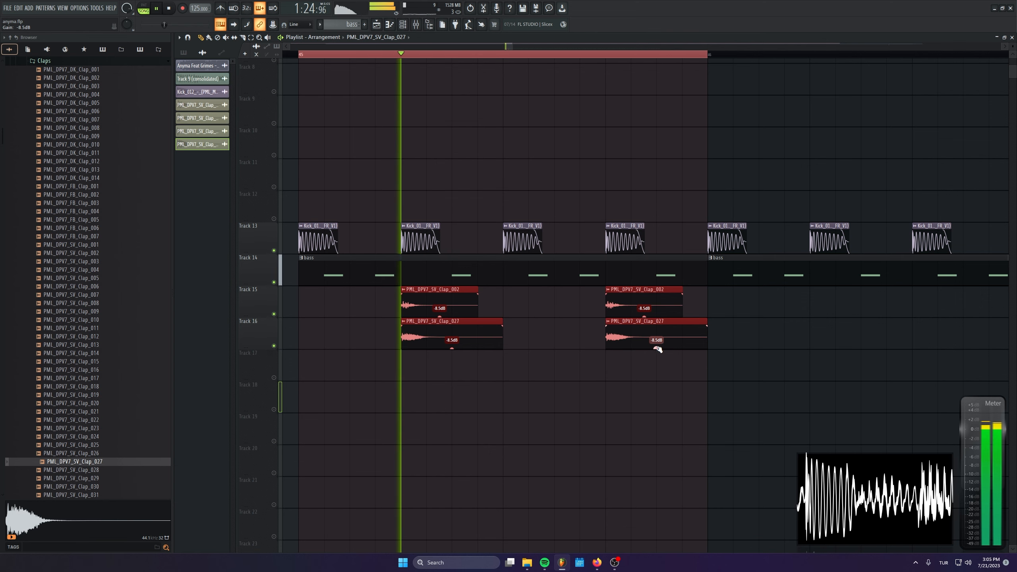
left_click(785, 339)
right_click(785, 341)
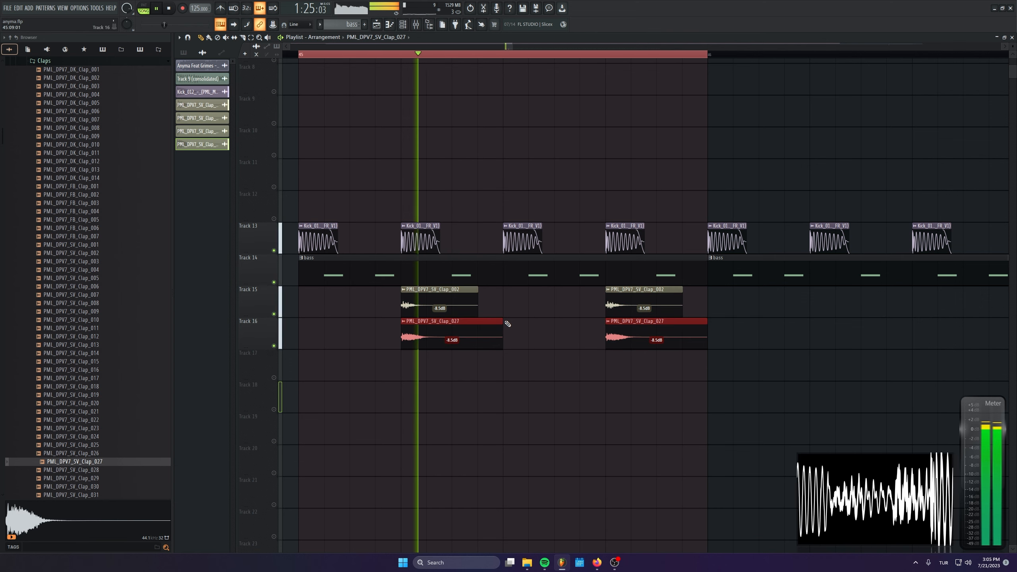
left_click_drag(503, 325, 439, 324)
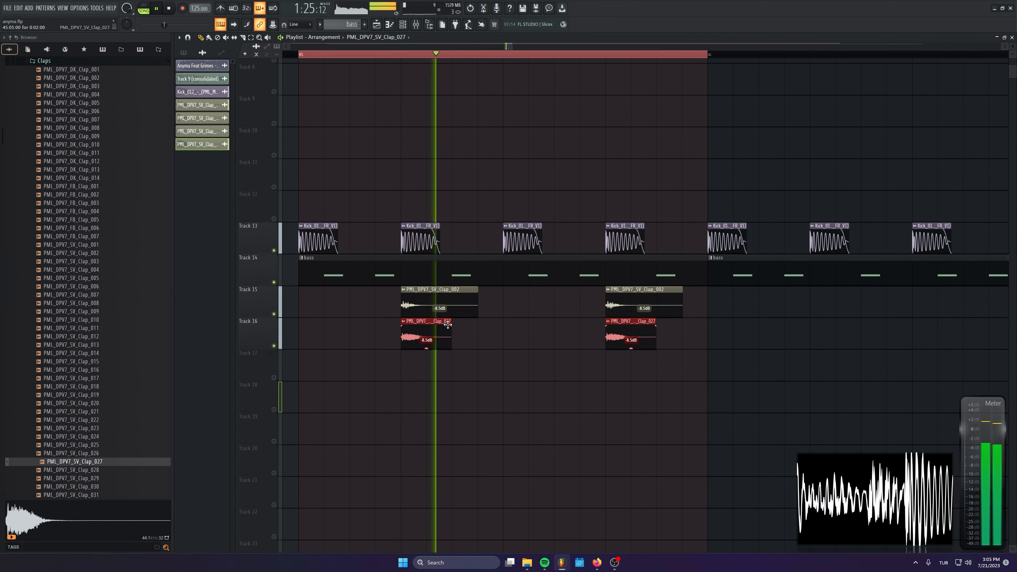
left_click_drag(479, 295, 435, 298)
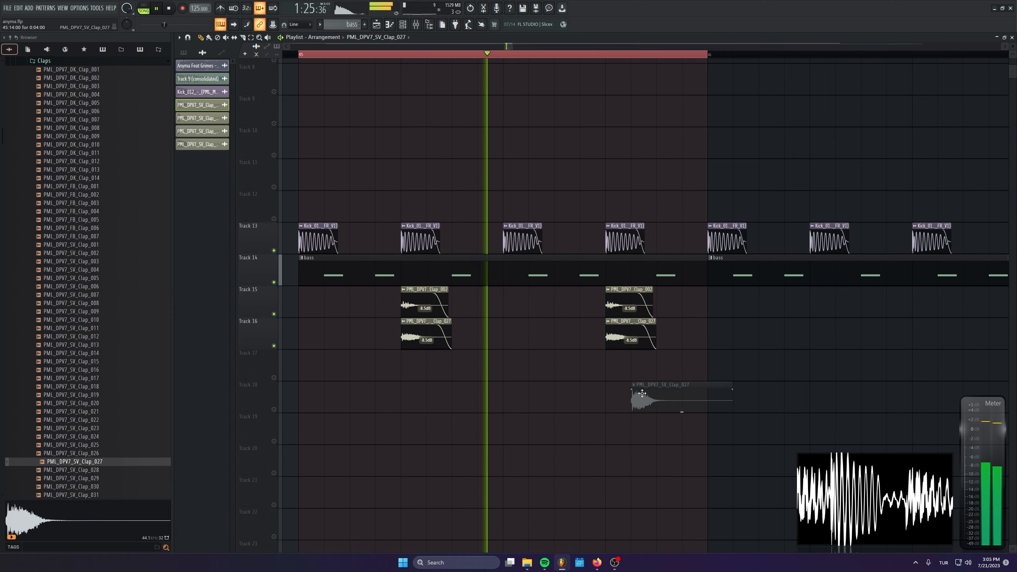
Step: Load the OZGUN DRUMS preset into Fruity Reeverb 2 on the Claps mixer track for the layered claps
scroll(604, 370, "down", 1)
scroll(430, 365, "down", 2)
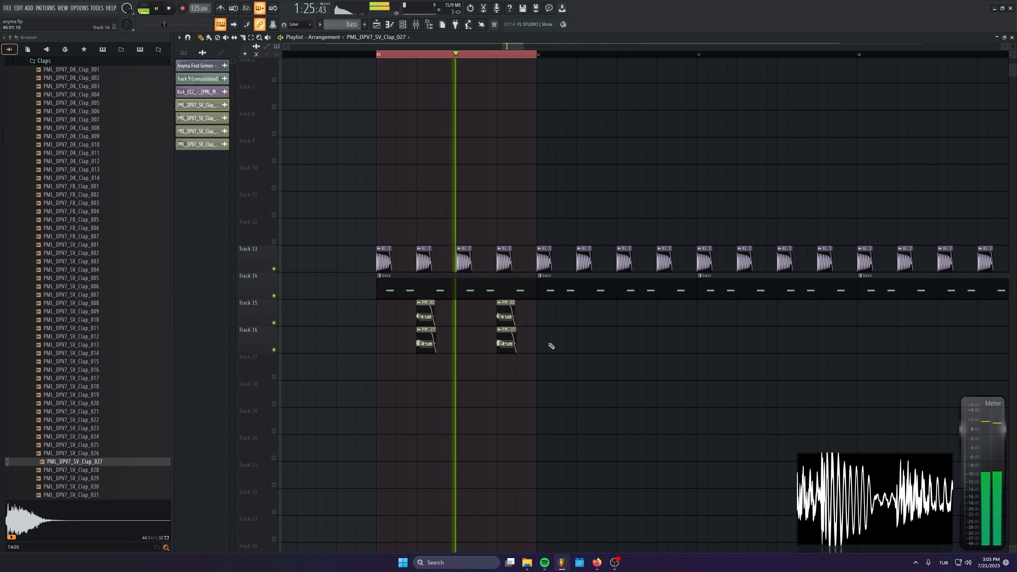
left_click_drag(545, 302, 340, 357)
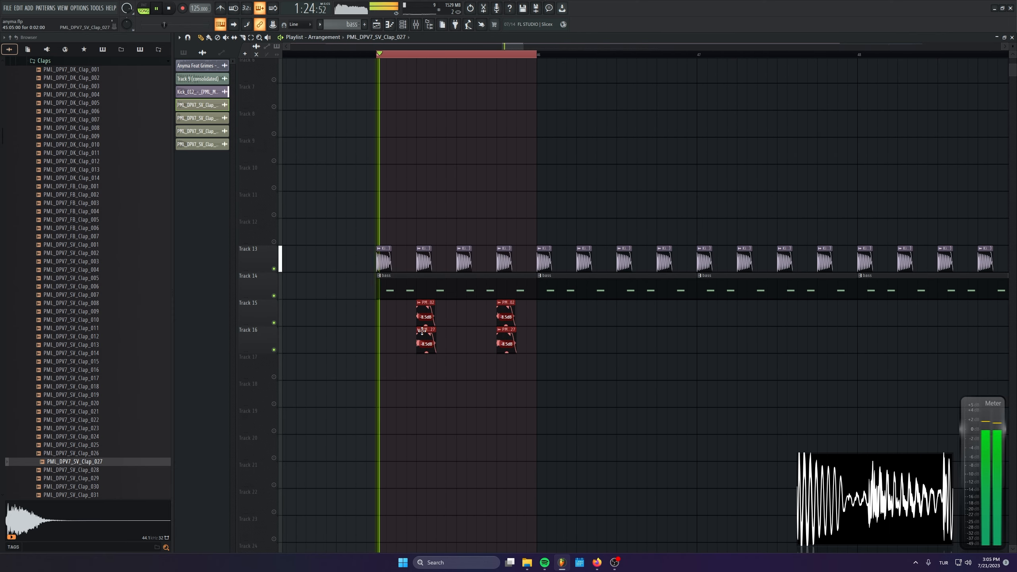
double_click(425, 303)
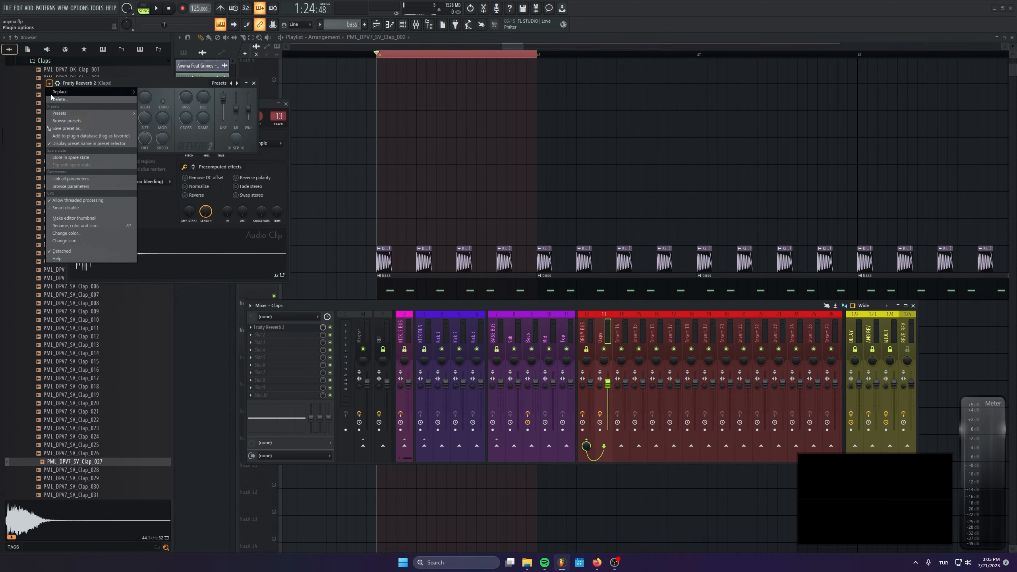
mouse_move(92, 114)
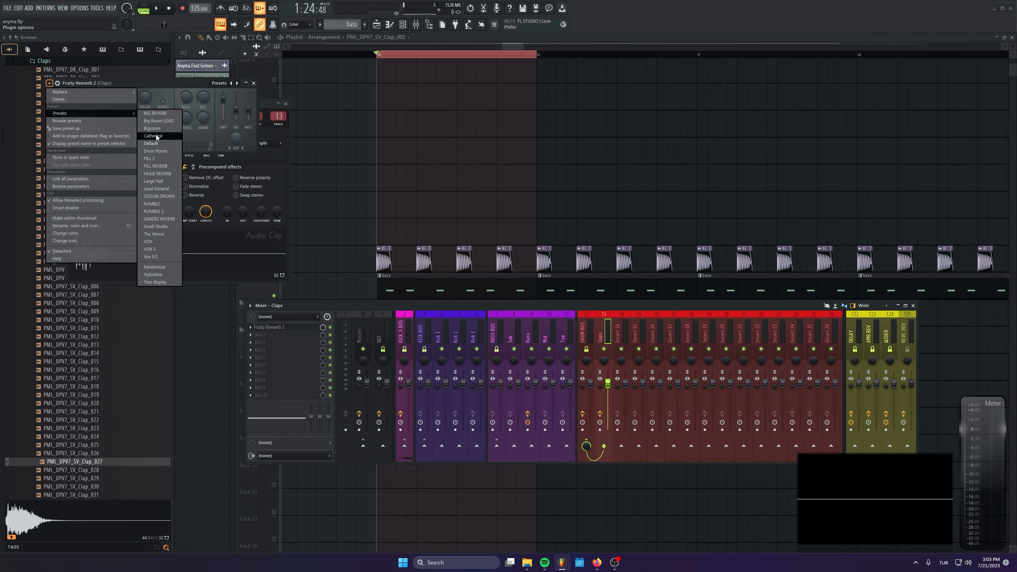
left_click(160, 195)
left_click_drag(157, 86, 412, 190)
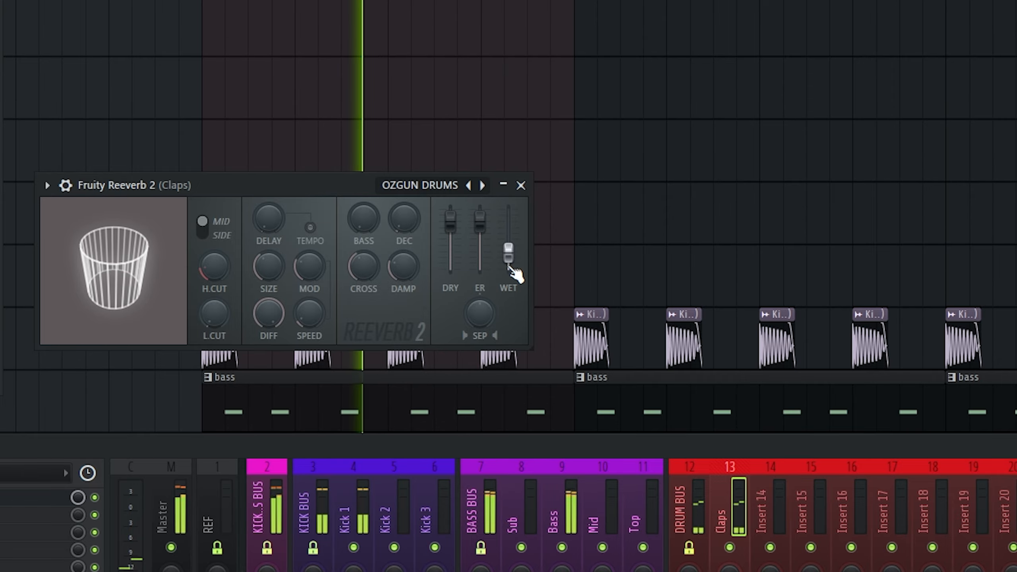
left_click(520, 185)
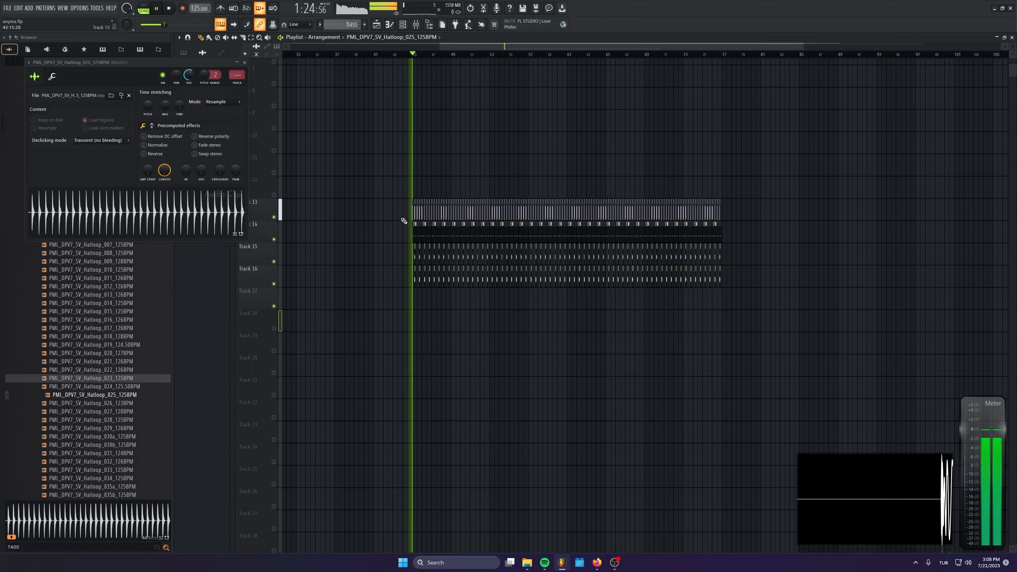
Step: Audition several hi-hat loops from the Hihat Loops folder, including Hatloop_009
scroll(435, 348, "up", 5)
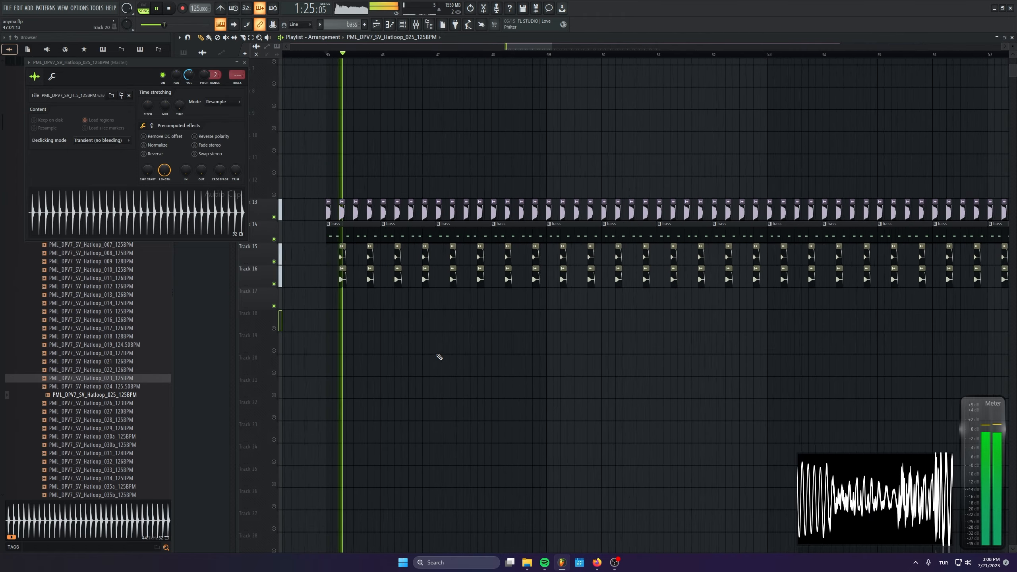
left_click_drag(440, 355, 581, 340)
left_click_drag(123, 397, 116, 356)
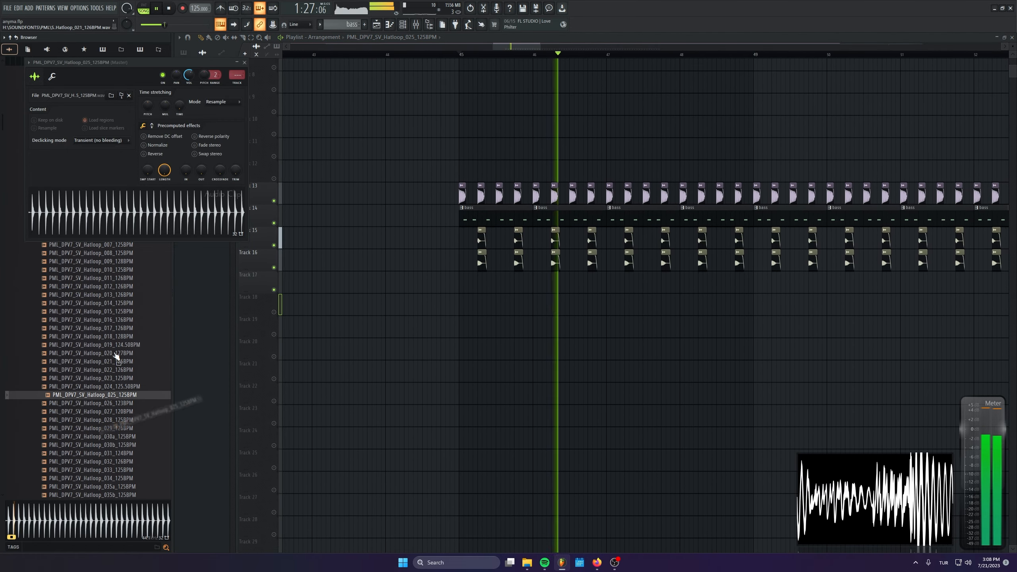
key("space")
left_click(123, 315)
scroll(123, 302, "up", 2)
left_click(122, 315)
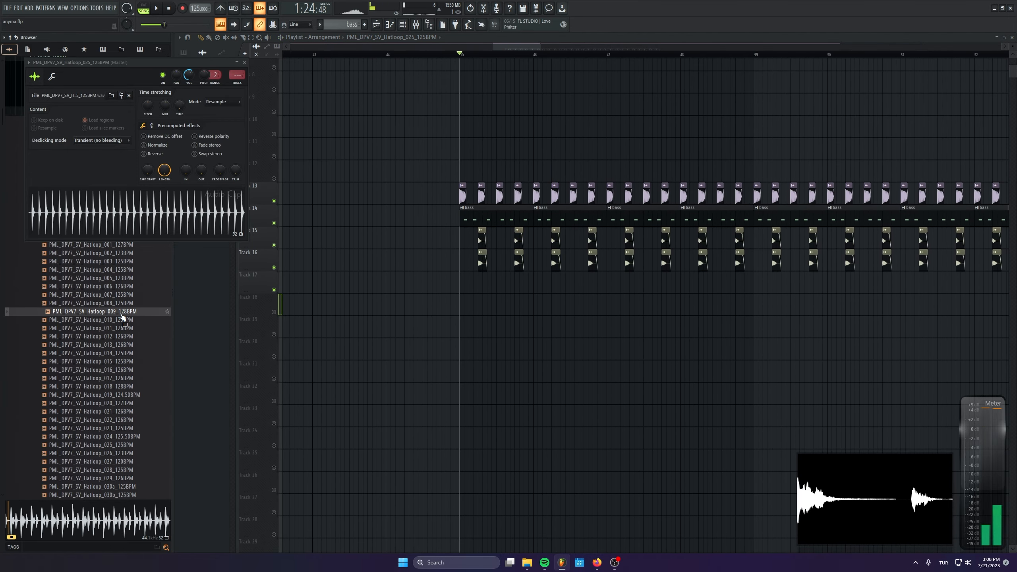
left_click_drag(121, 315, 83, 323)
scroll(82, 323, "up", 2)
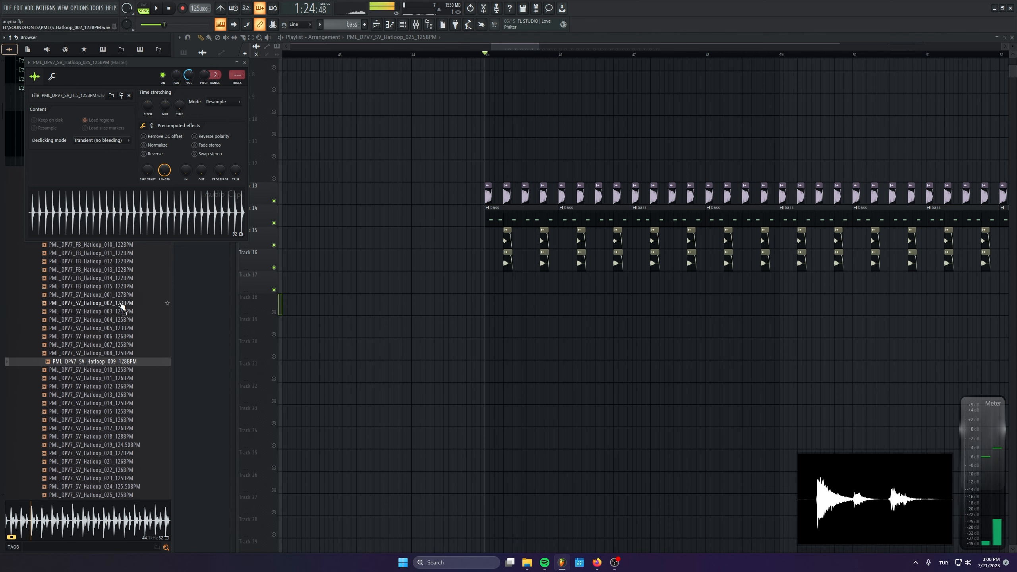
Step: Compare a few more SV hat loops and place Hatloop_003_125BPM on Track 17 at bar 45
left_click(124, 295)
left_click(132, 320)
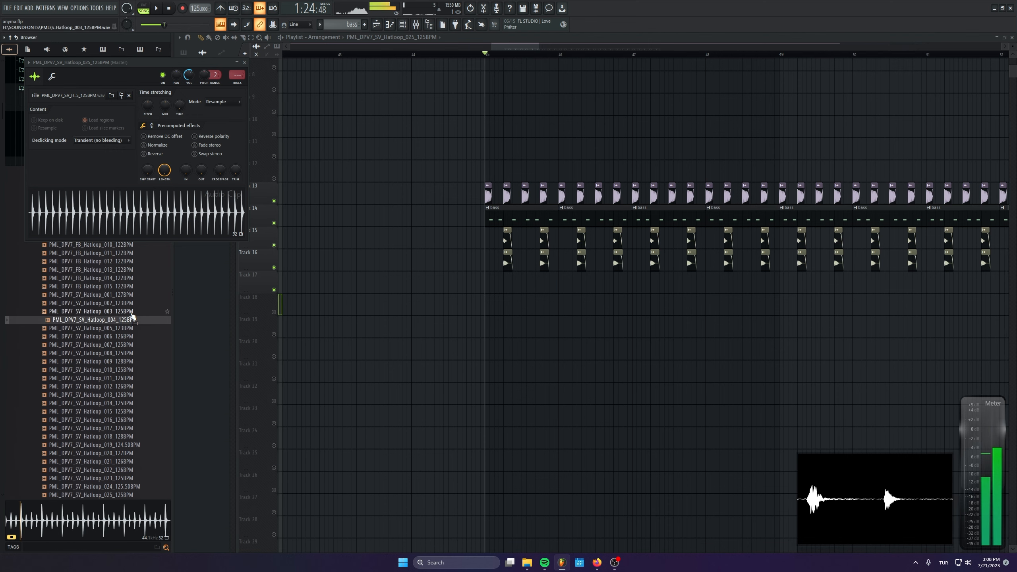
left_click_drag(133, 313, 329, 295)
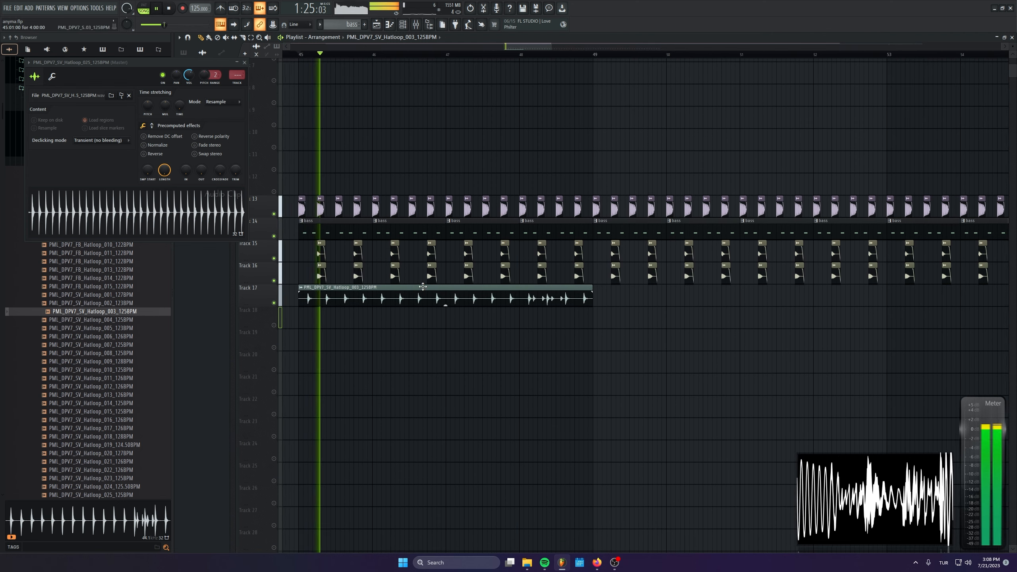
Step: Lower the Hatloop_003 channel volume to 67% and route it to mixer track 14, renamed Hat
double_click(407, 287)
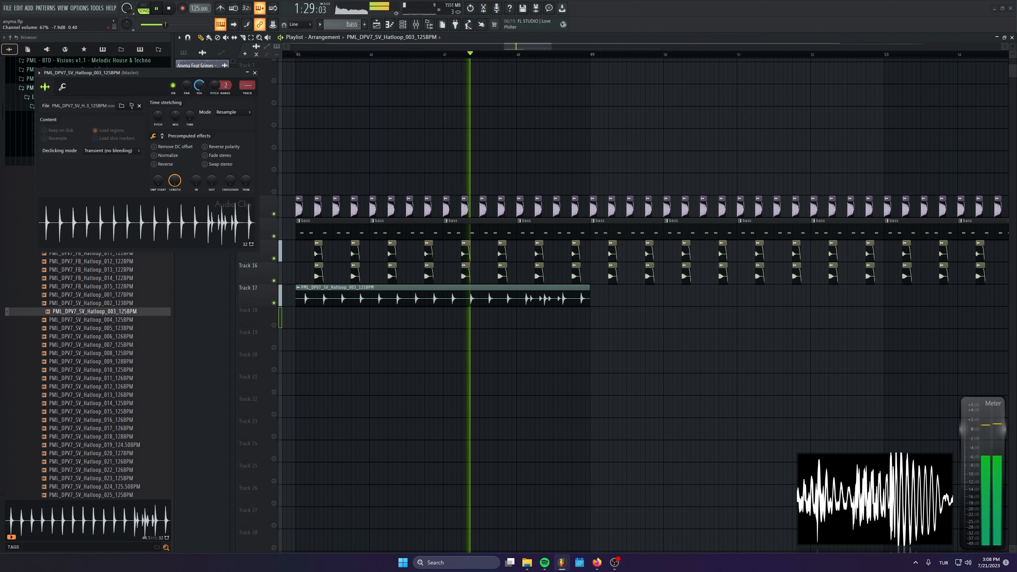
double_click(247, 86)
left_click_drag(247, 86, 247, 79)
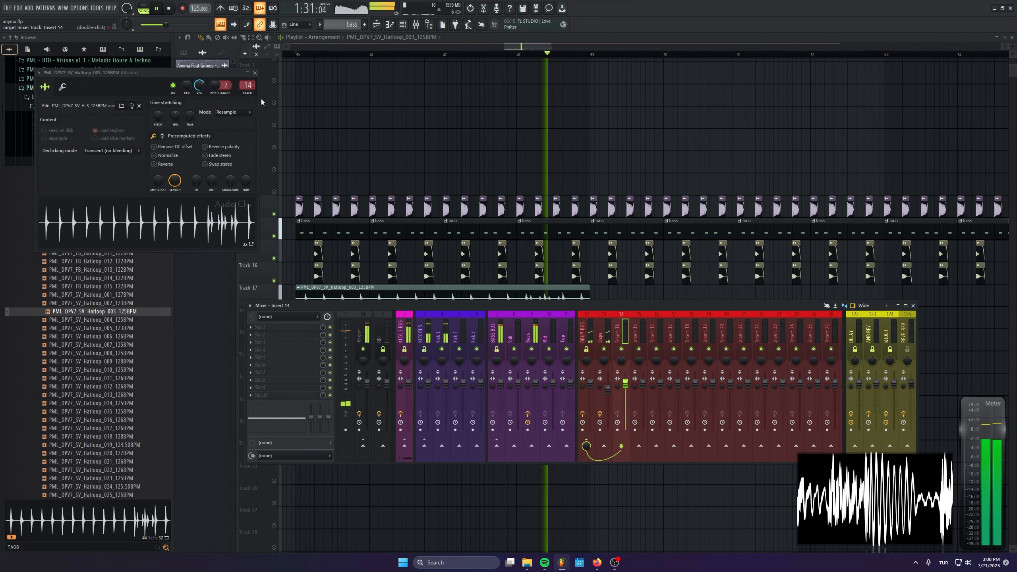
type("Hat")
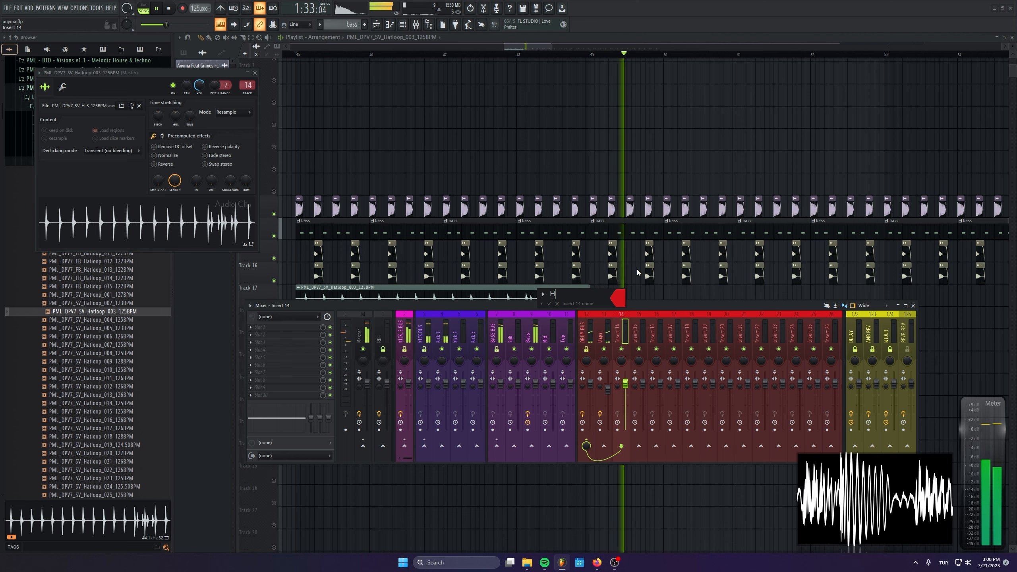
key("Return")
key("F9")
Step: Duplicate the Hatloop_003 clip along Track 17 until four copies cover 16 bars
mouse_move(439, 304)
left_mouse_down("shift")
mouse_move(734, 305)
mouse_move(405, 312)
left_mouse_up("shift")
scroll(506, 332, "down", 3, "ctrl")
key("ctrl+b")
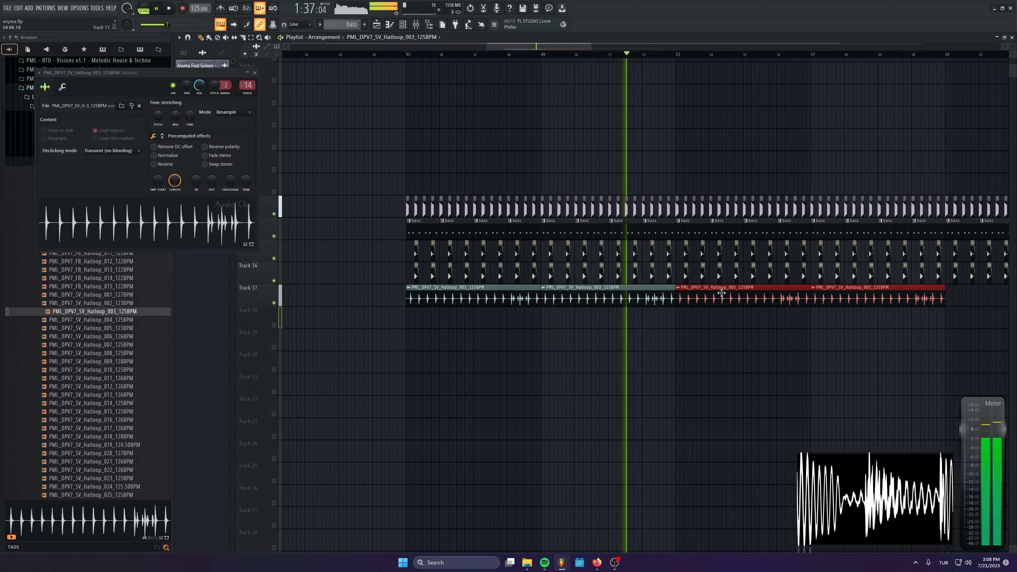
left_click(740, 353)
Step: Trim the first Hatloop_003 clip on Track 17 to its opening two bars and repeat it once before the full-length clip
key("space")
scroll(544, 340, "up", 3)
left_click_drag(549, 288, 405, 296)
scroll(466, 340, "down", 4, "ctrl")
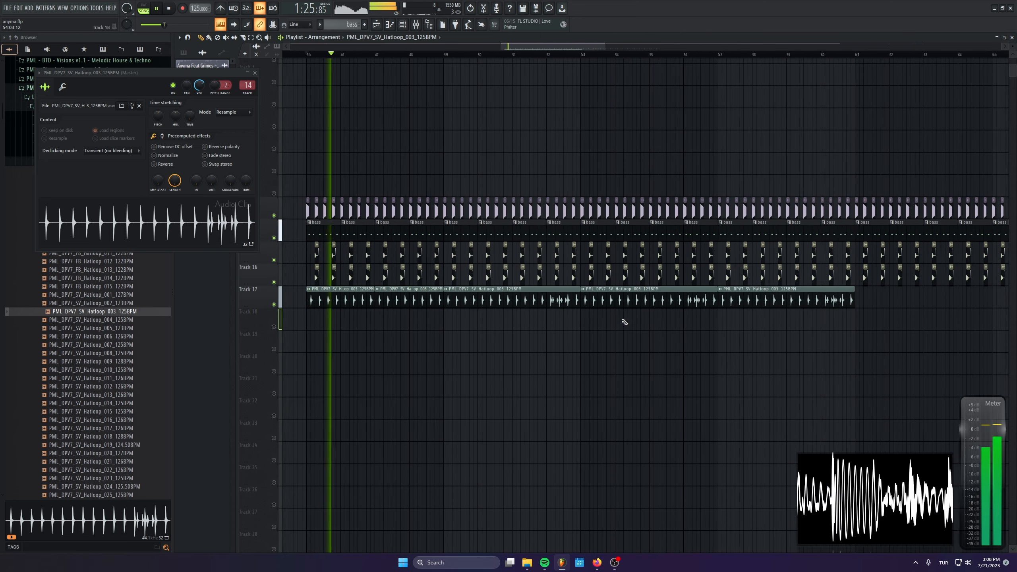
Step: Delete the last two full-length hat clips on Track 17 and duplicate the eight-bar hat pattern
right_click(649, 301)
right_click(733, 303)
left_click_drag(664, 319, 299, 300, "ctrl")
key("ctrl+b")
left_click(601, 369)
right_click(600, 369)
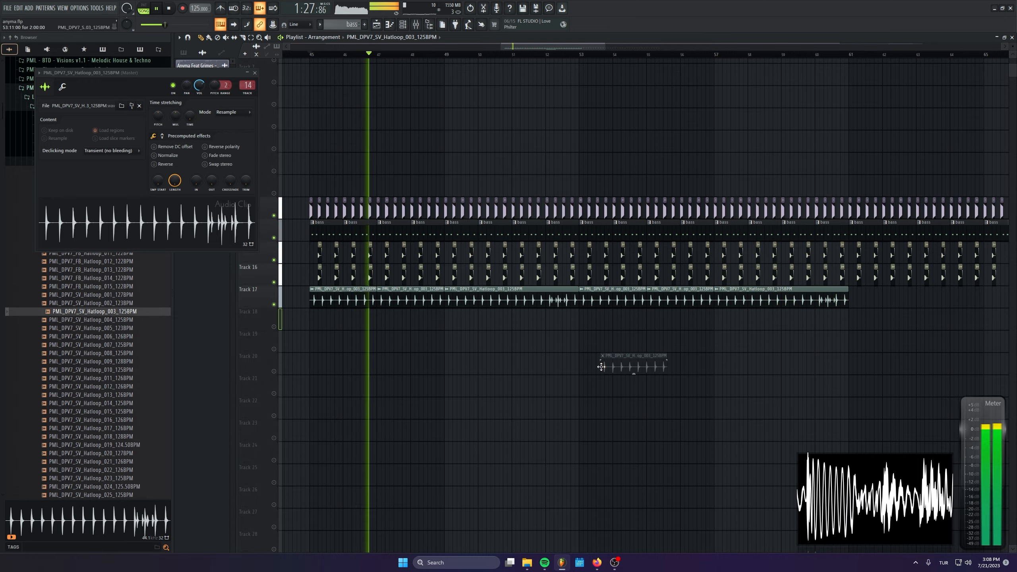
Step: Duplicate the 16-bar hat pattern on Track 17 so it runs to the end of the kick and bass
scroll(532, 370, "down", 4, "ctrl")
left_click_drag(683, 299, 346, 301, "ctrl")
key("ctrl+b")
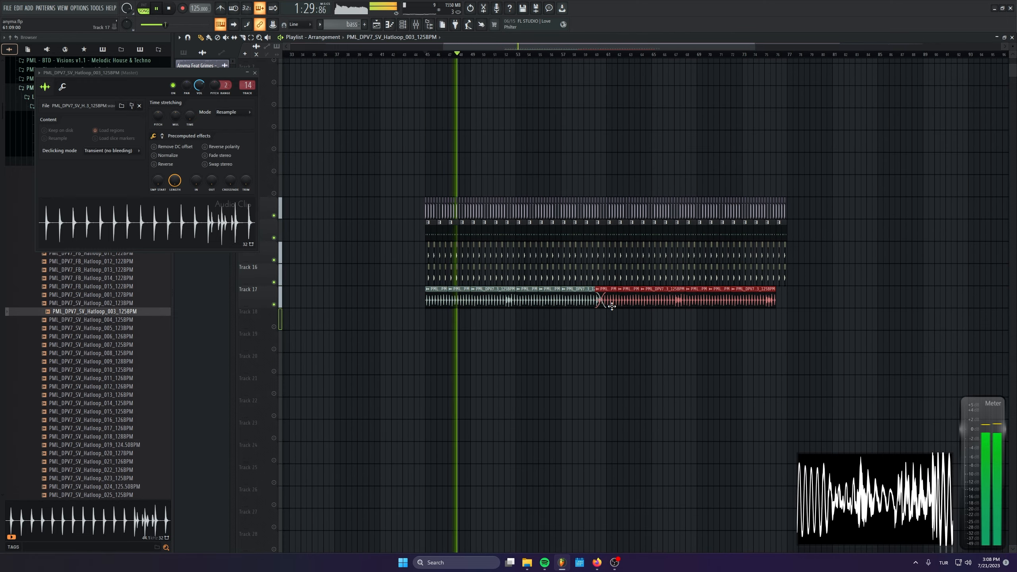
left_click(637, 364)
right_click(639, 365)
scroll(552, 363, "up", 4)
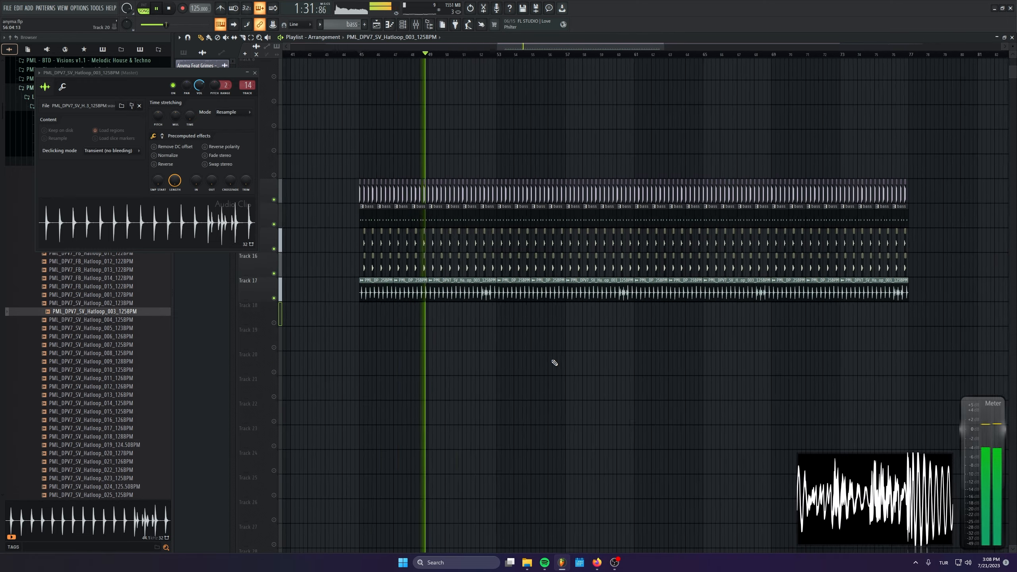
Step: Lower the Hatloop_003 channel volume to 56%
left_click(255, 73)
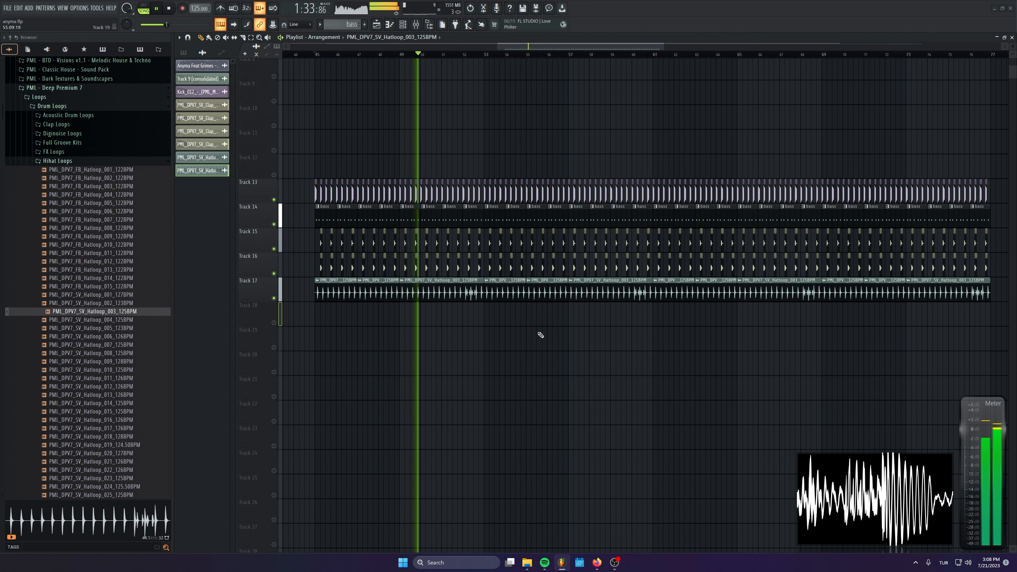
double_click(541, 288)
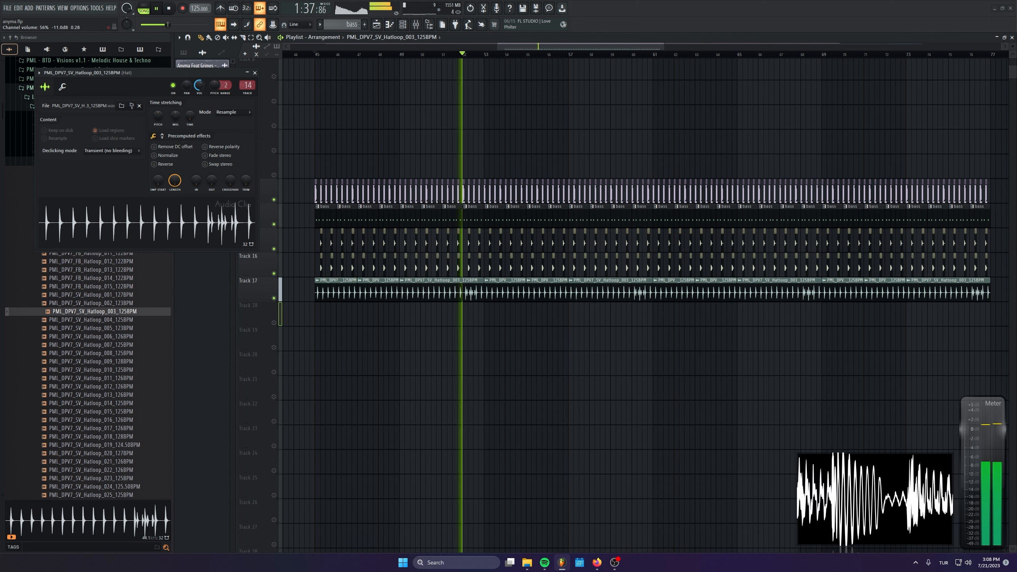
left_click(255, 73)
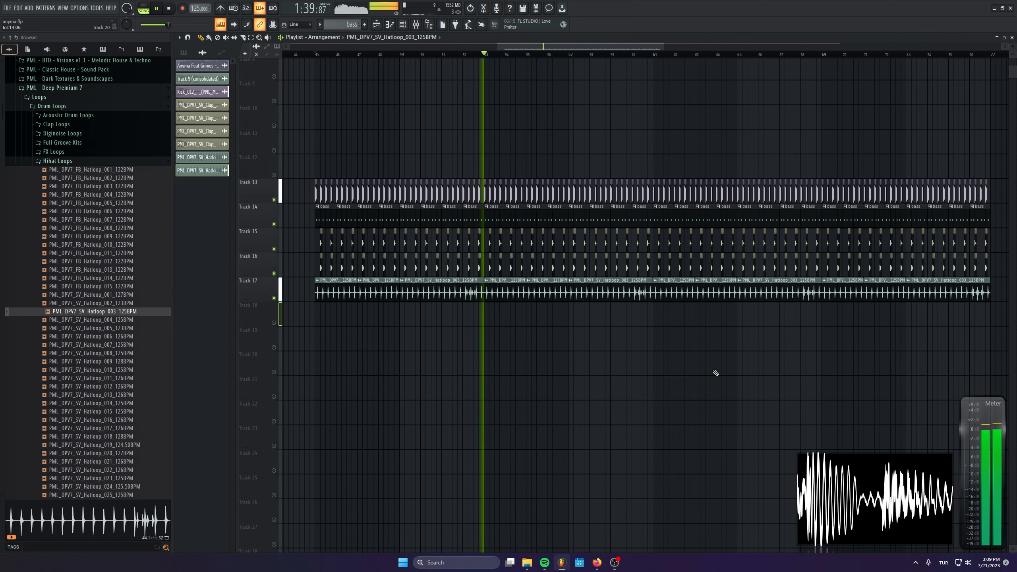
Step: Try two consecutive copies of Hatloop_008_125BPM on Track 18 from bar 45, play them and open the loop's channel settings
scroll(660, 354, "down", 1, "alt")
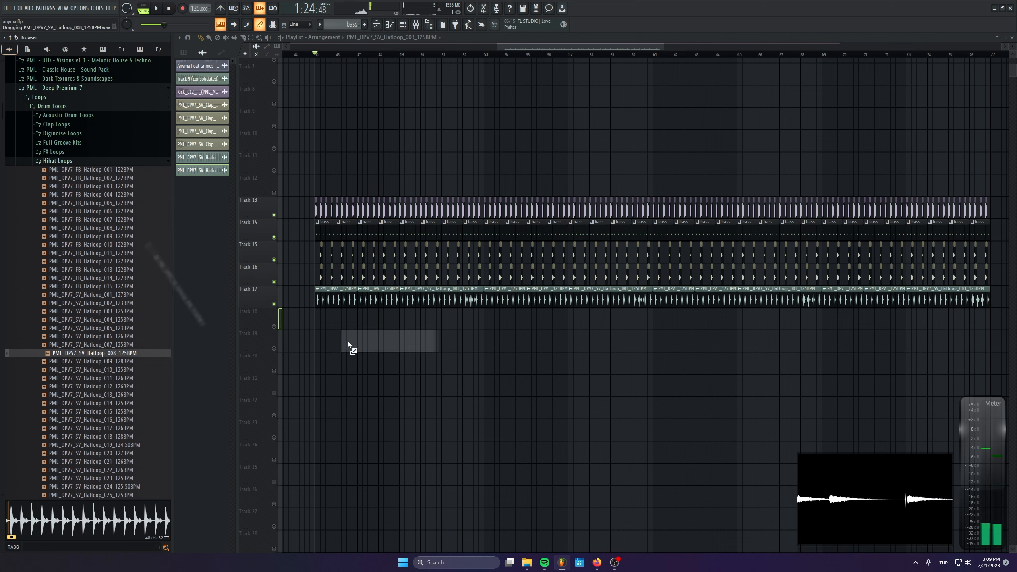
left_click_drag(348, 344, 330, 321)
key("space")
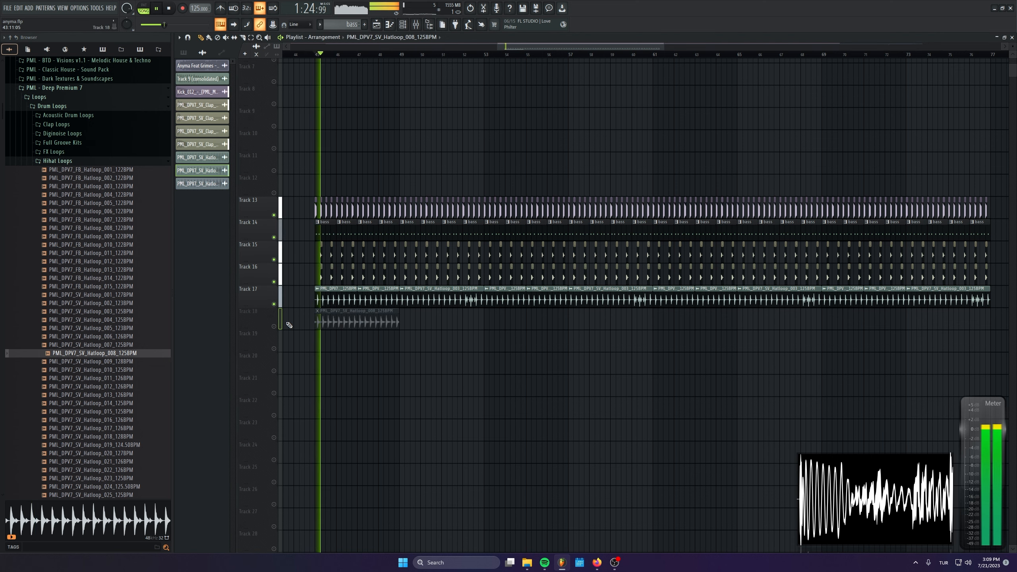
left_click(406, 318)
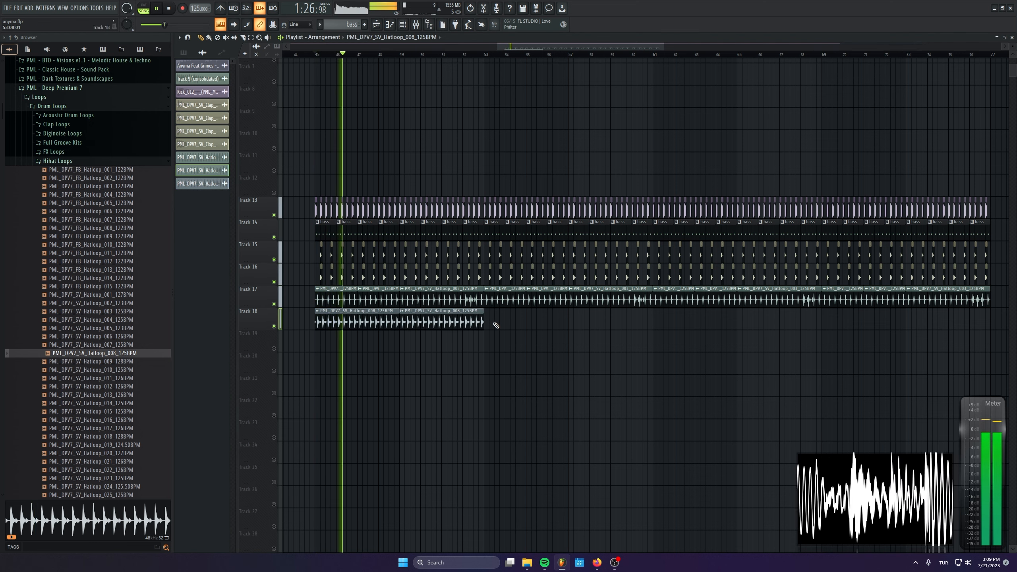
double_click(389, 321)
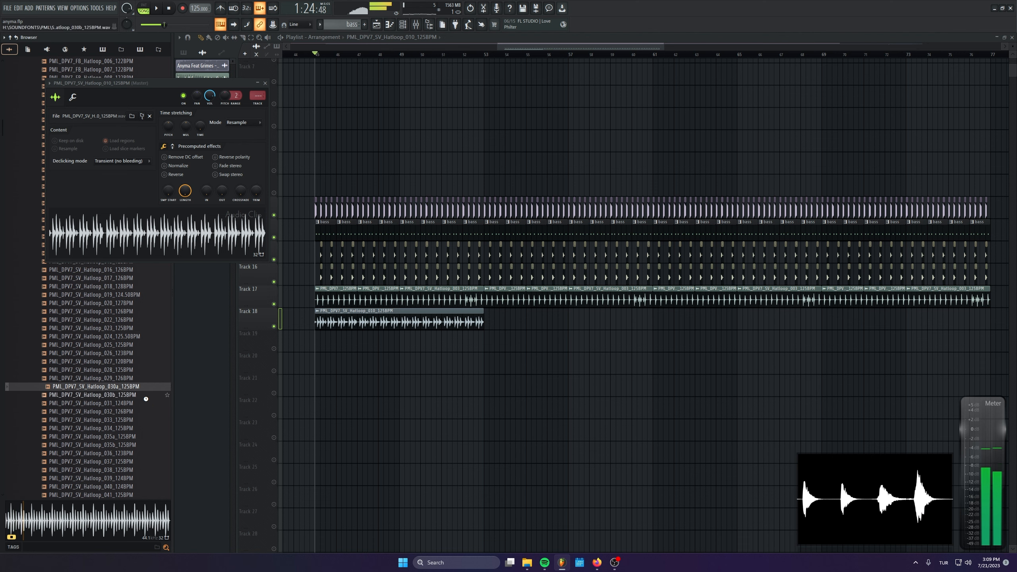
Step: Replace the hat loop on Track 18 with Hatloop_030b_125BPM and play the arrangement
left_click(147, 396)
middle_click(147, 396)
key("space")
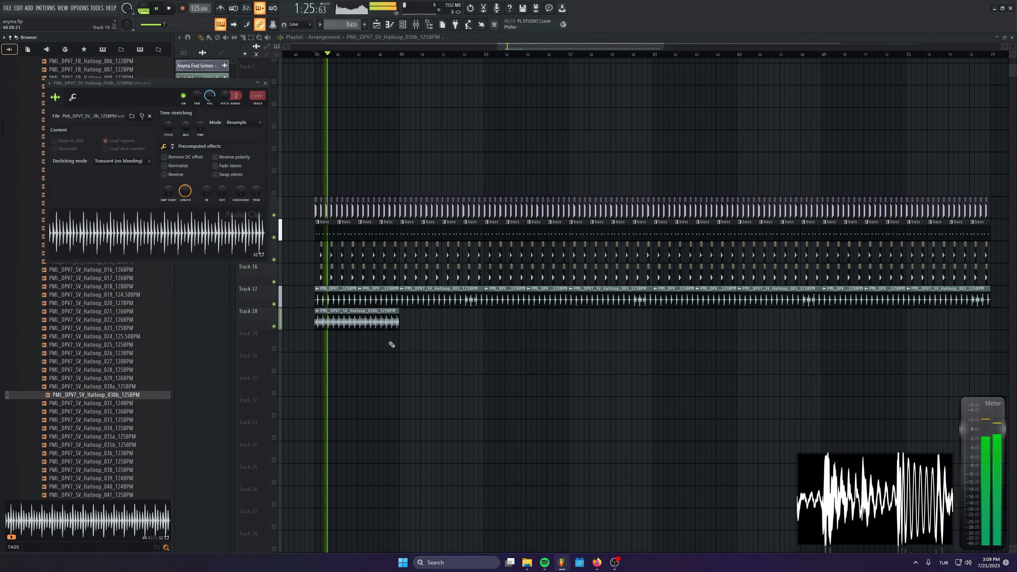
Step: Repeat the Hatloop_030b clip along Track 18 to the end of the kick and bass
left_click(415, 324)
left_click_drag(457, 326, 443, 325)
left_click_drag(510, 321, 352, 324)
left_click_drag(353, 325, 520, 327)
mouse_move(673, 328)
left_mouse_down()
mouse_move(345, 339)
mouse_move(721, 328)
mouse_move(678, 327)
left_mouse_up()
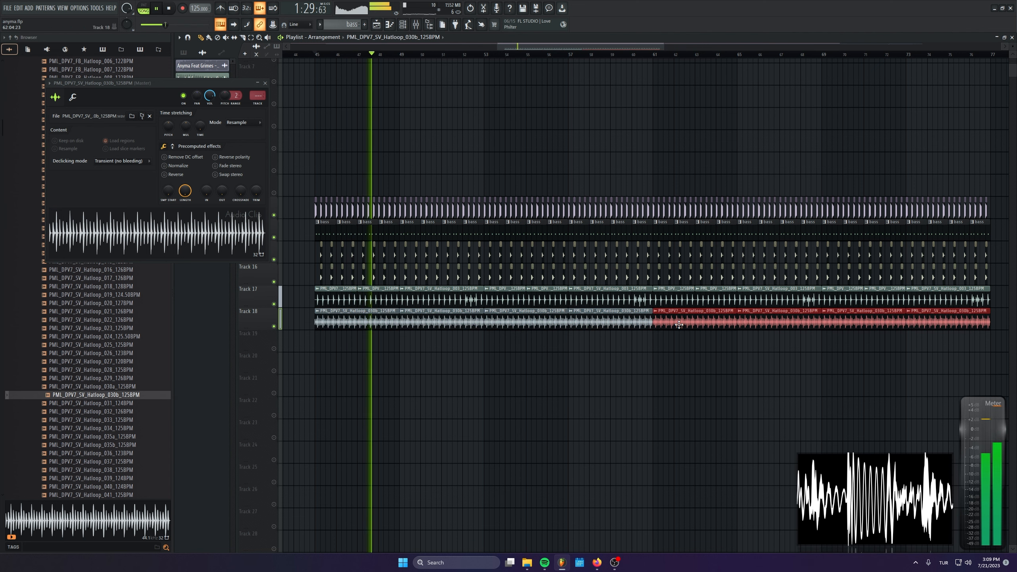
Step: Lower the gain of all Hatloop_030b clips on Track 18 to -7.0 dB and close the channel settings
left_click_drag(930, 322, 353, 340)
left_click_drag(441, 329, 441, 341)
left_click(265, 83)
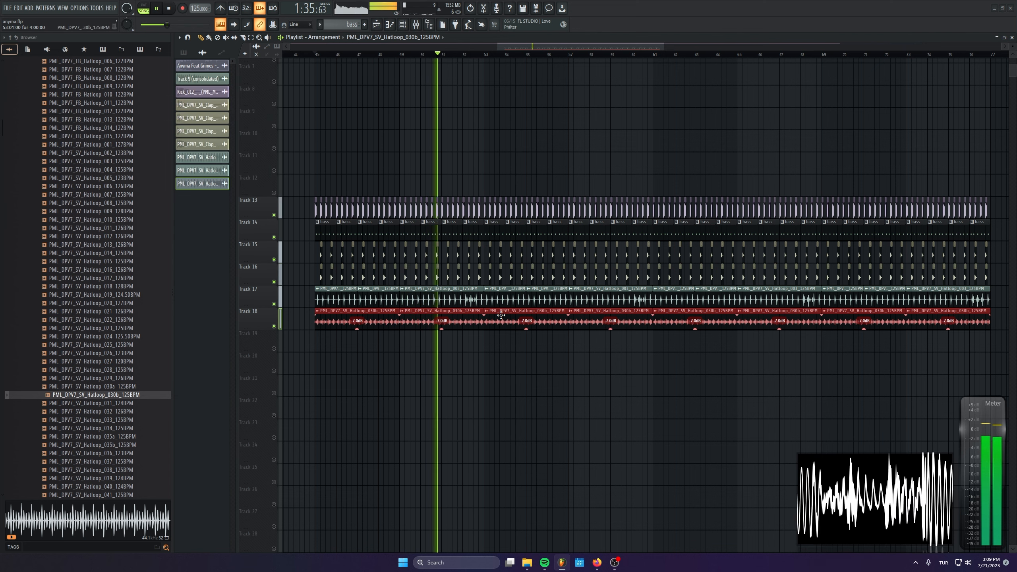
Step: Add Hatloop_008_125BPM to Track 19 at bar 45 and play the arrangement
key("space")
scroll(100, 281, "up", 4)
left_click(136, 304)
left_click_drag(146, 314, 316, 342)
key("space")
Step: Repeat the Hatloop_008 clip back to back along Track 19 to the end of the kick and bass
left_click(401, 347)
left_click(486, 343)
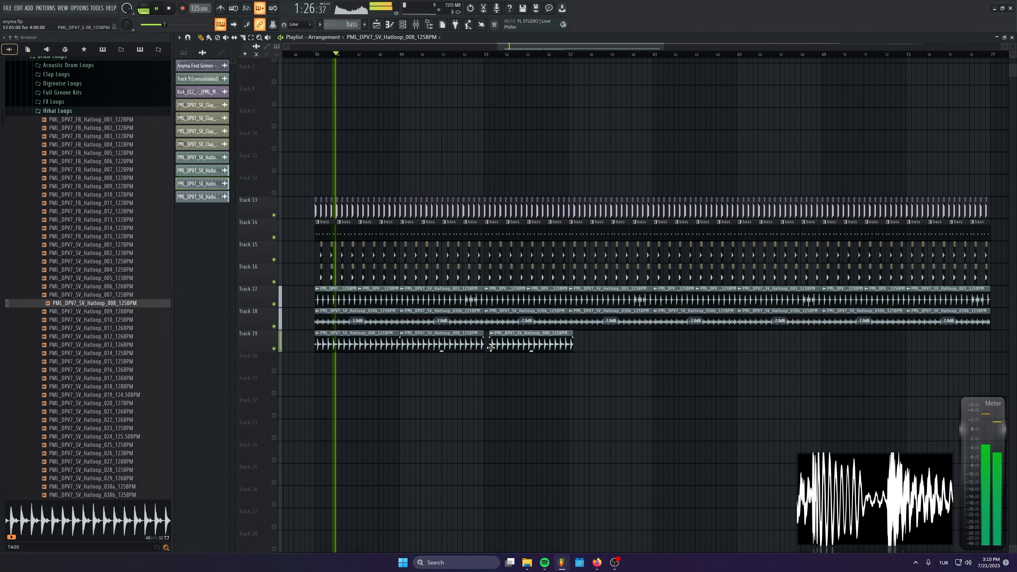
left_click(571, 344)
left_click_drag(683, 353, 314, 334)
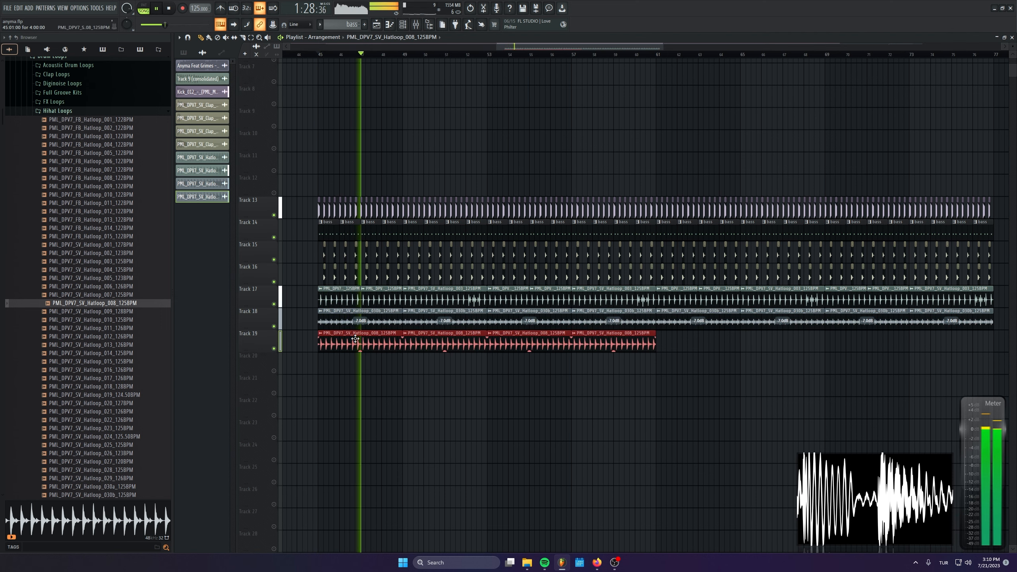
key("ctrl+b")
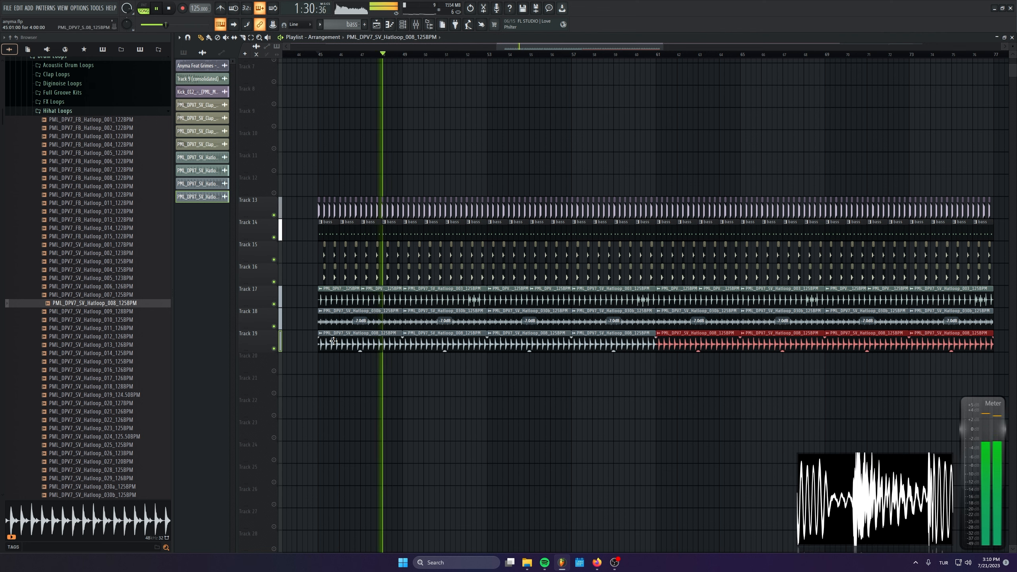
Step: Lower the gain of the Hatloop_008 clips on Track 19 to -2.5 dB, save the project and stop playback
double_click(264, 340)
left_click_drag(360, 351, 360, 357)
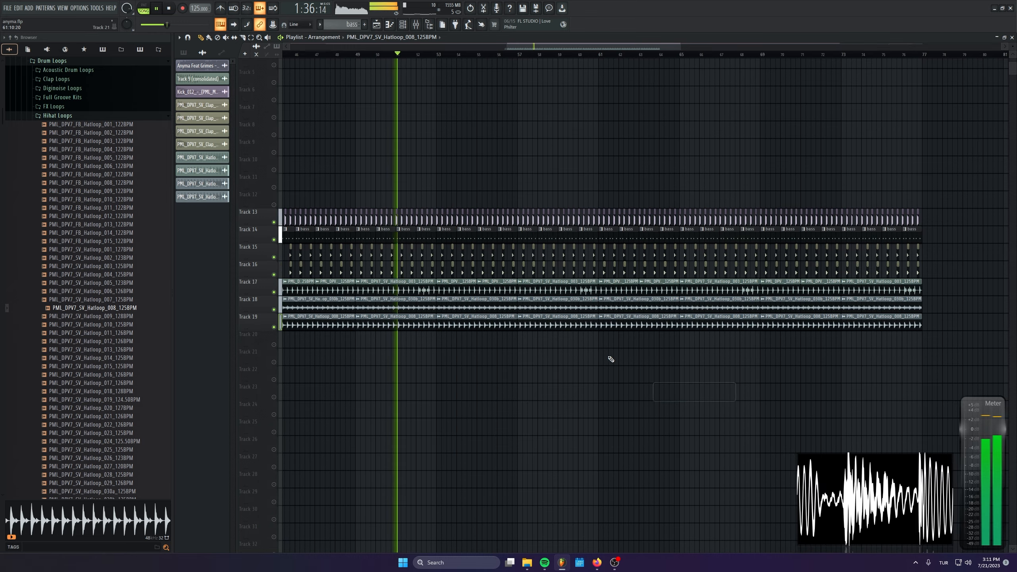
scroll(609, 357, "up", 1)
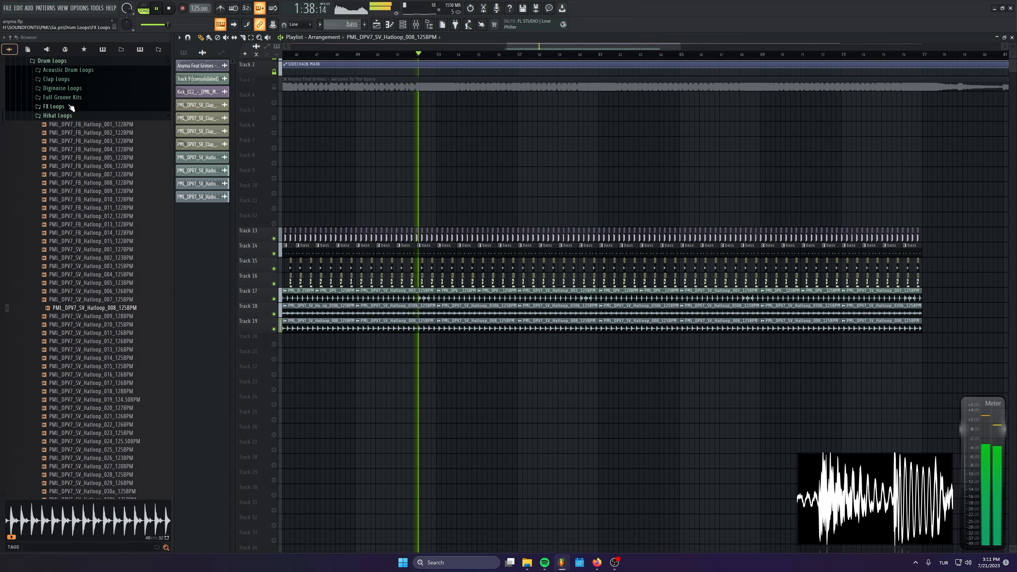
key("ctrl+s")
key("space")
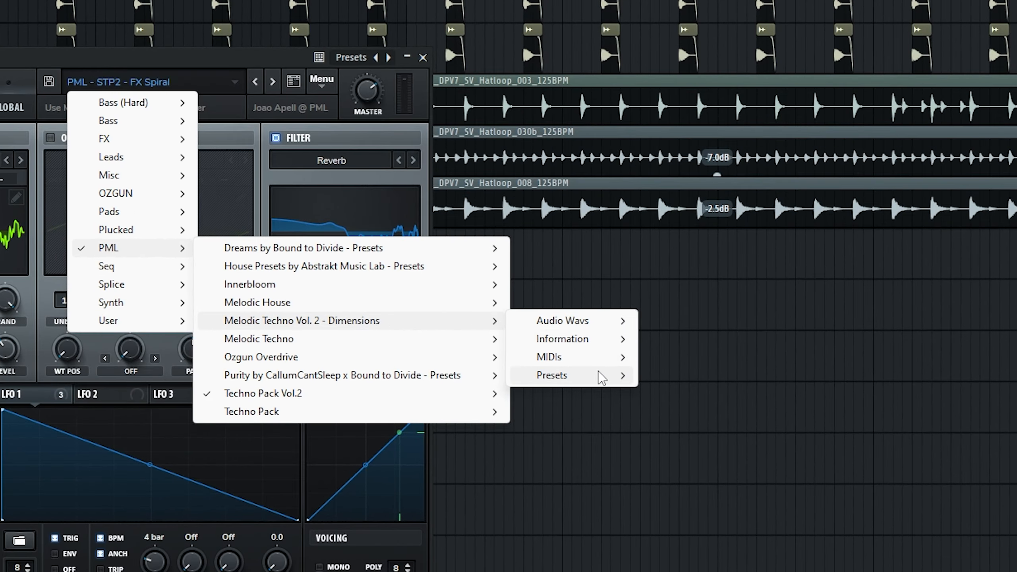
Step: Audition Melodic Techno Vol. 2 - Dimensions lead presets in Serum #3 from PML LD Yubik Bass back to PML LD Running, and close Serum
mouse_move(593, 388)
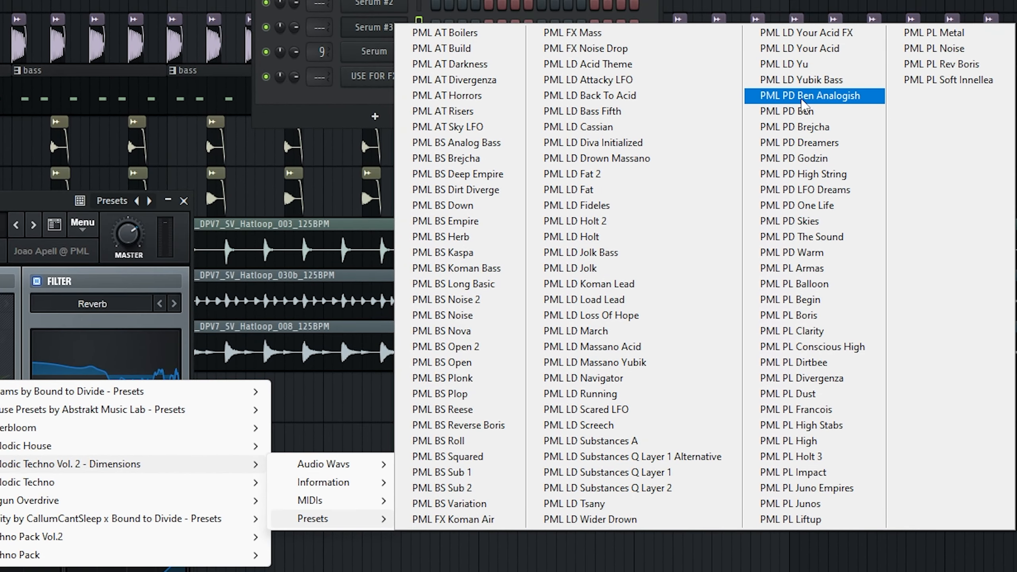
left_click(883, 51)
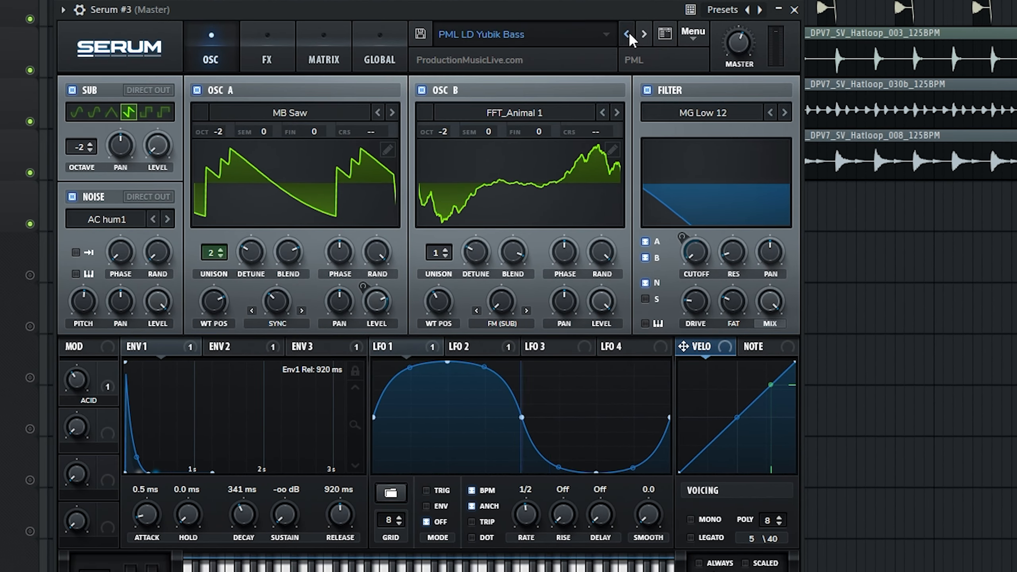
left_click(629, 34)
left_click(627, 34)
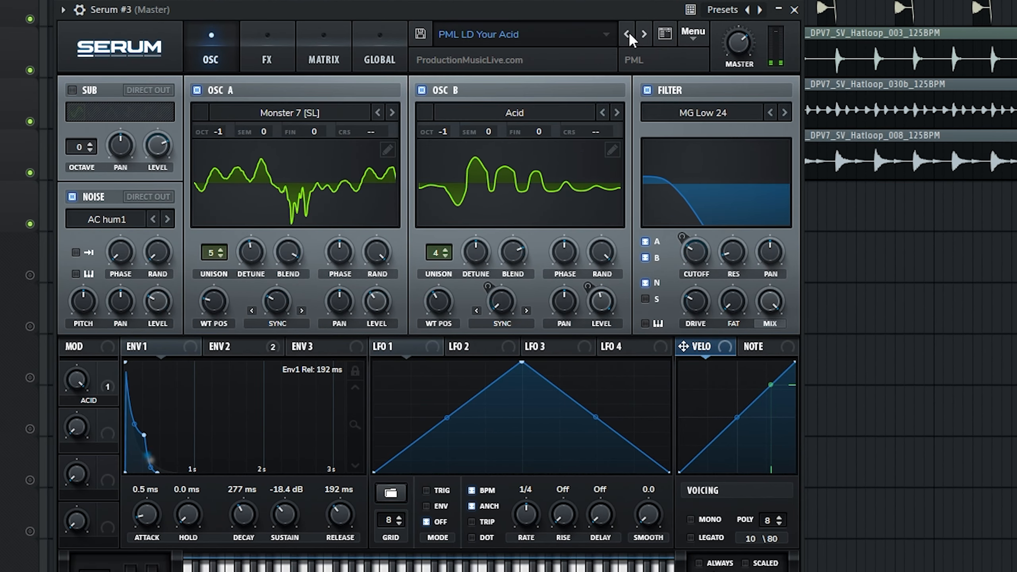
left_click(627, 35)
left_click(629, 33)
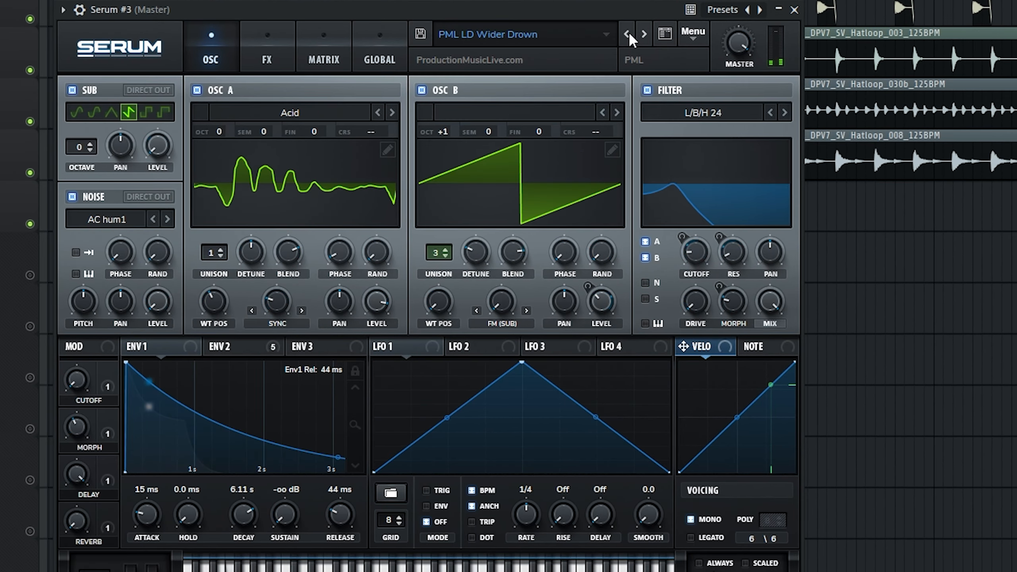
left_click(629, 33)
left_click(628, 34)
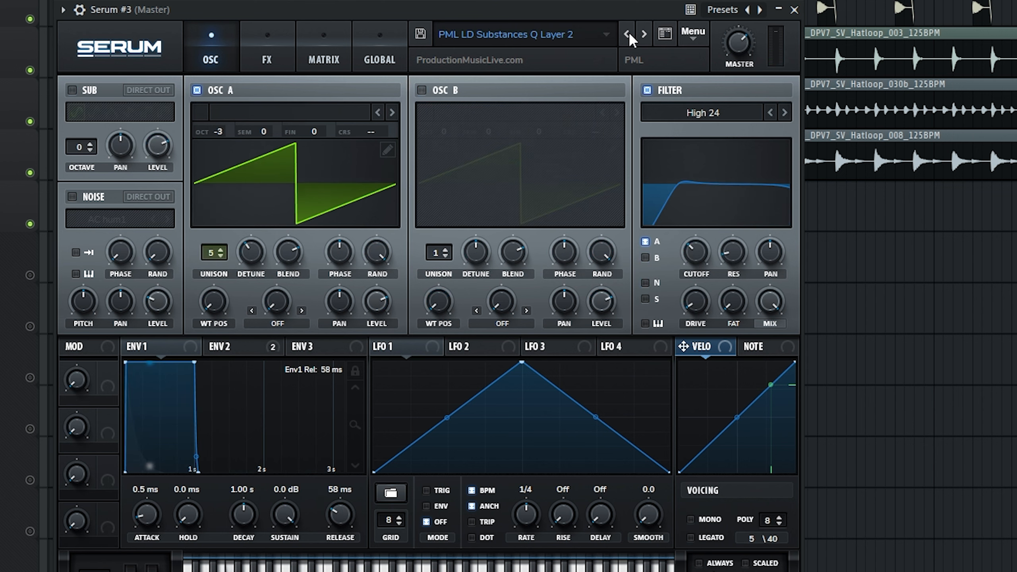
left_click(628, 35)
left_click(628, 34)
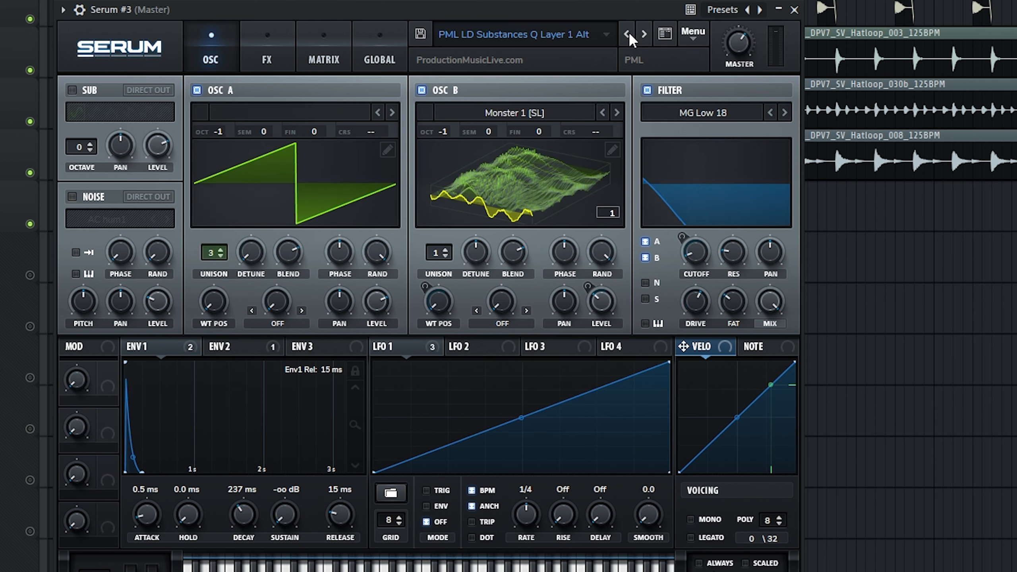
left_click(631, 33)
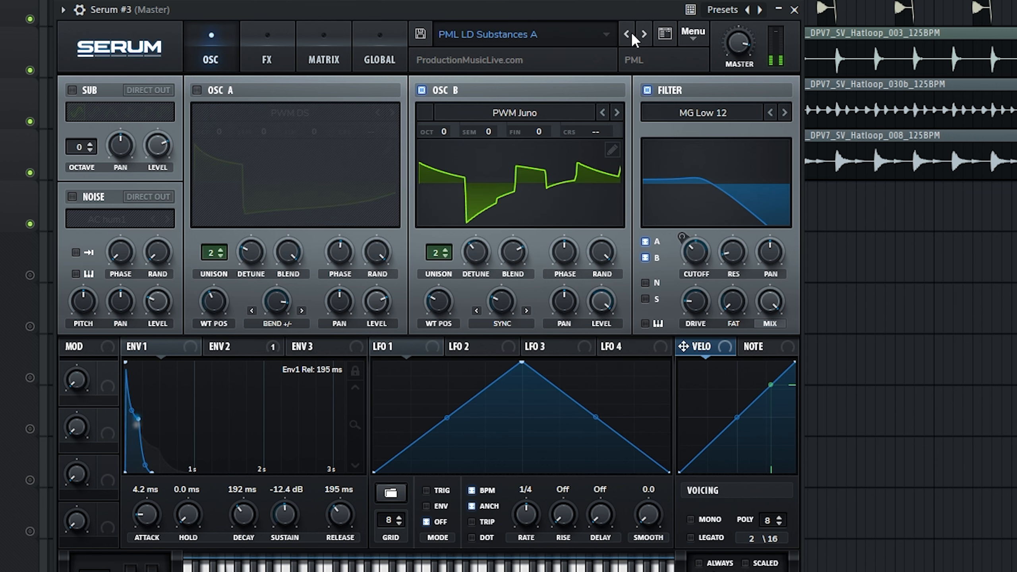
left_click(631, 33)
left_click(631, 33)
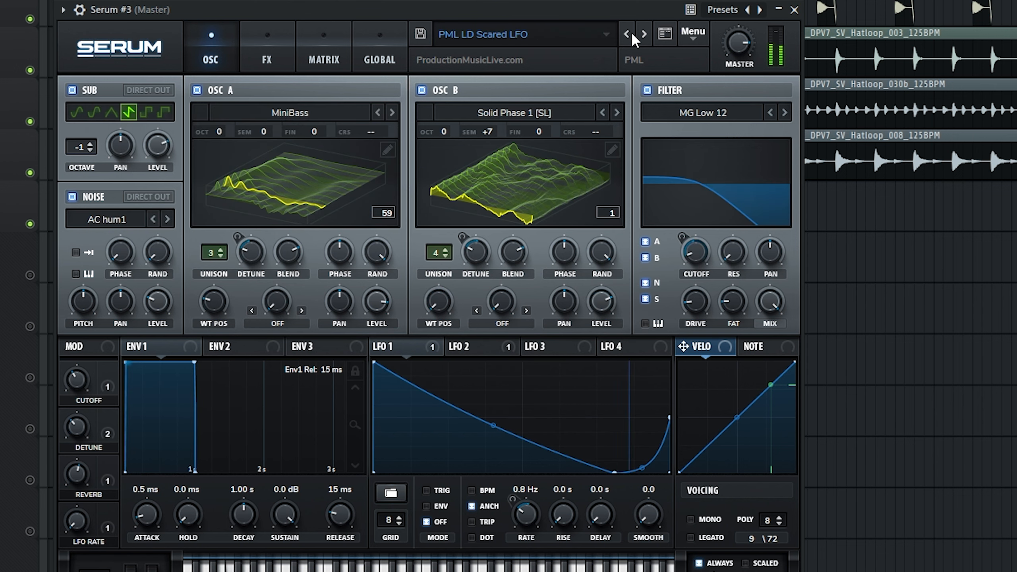
left_click(631, 33)
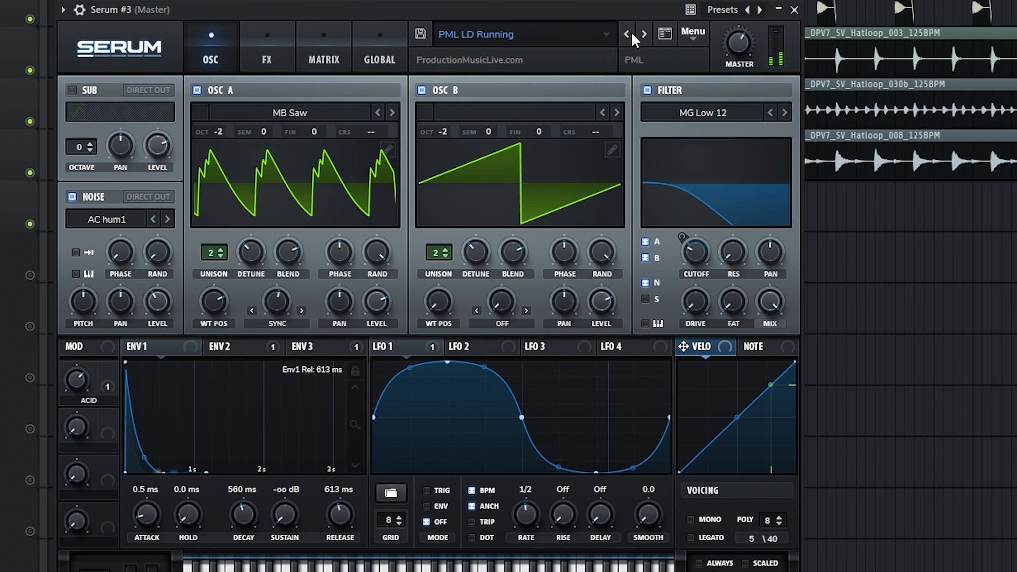
left_click(796, 9)
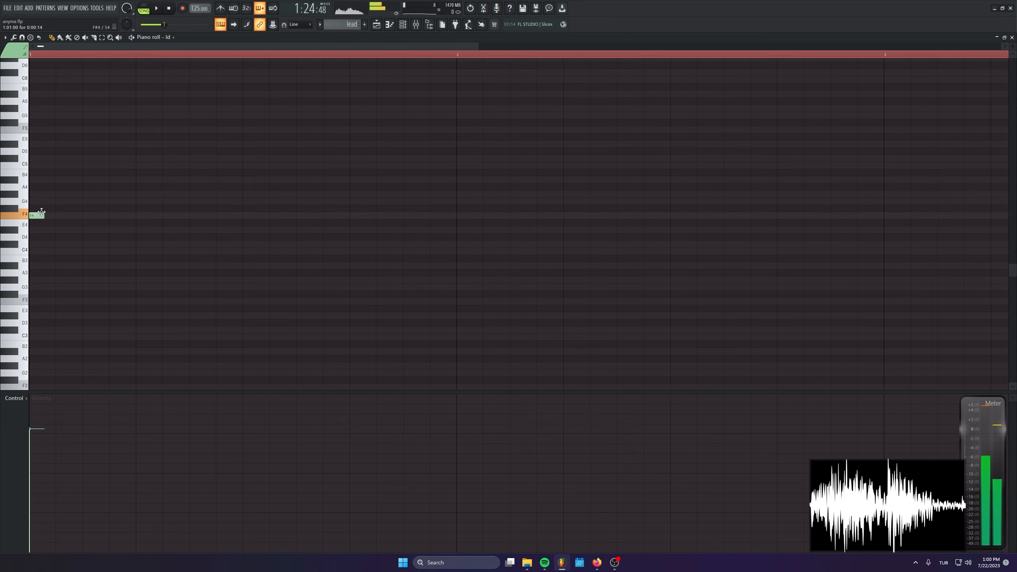
Step: Place F4 notes on the third and sixth sixteenth steps of bar 1 in the lead pattern and delete the misplaced trial notes
left_click(62, 216)
left_click(89, 215)
left_click(113, 216)
right_click(63, 215)
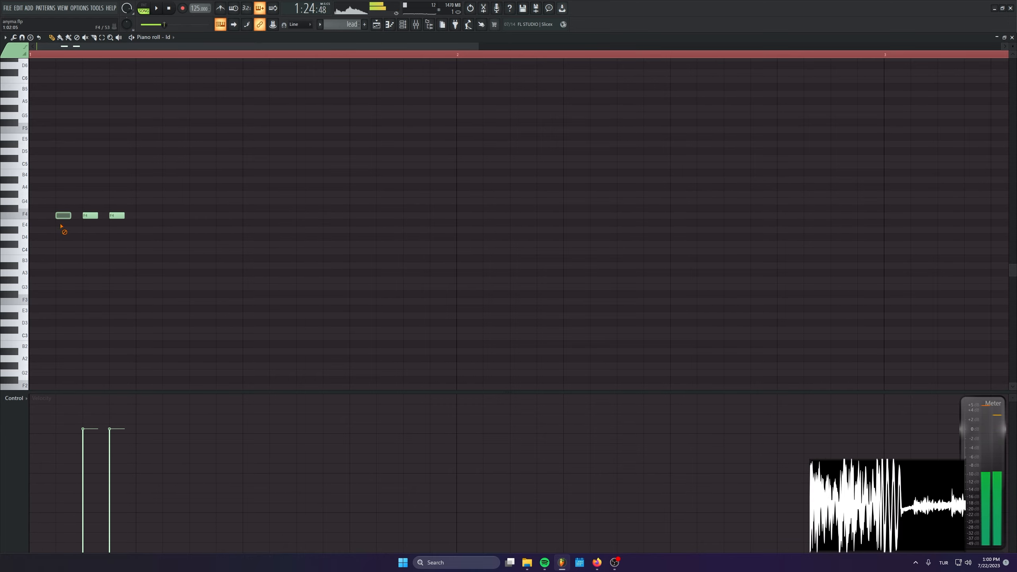
right_click(116, 215)
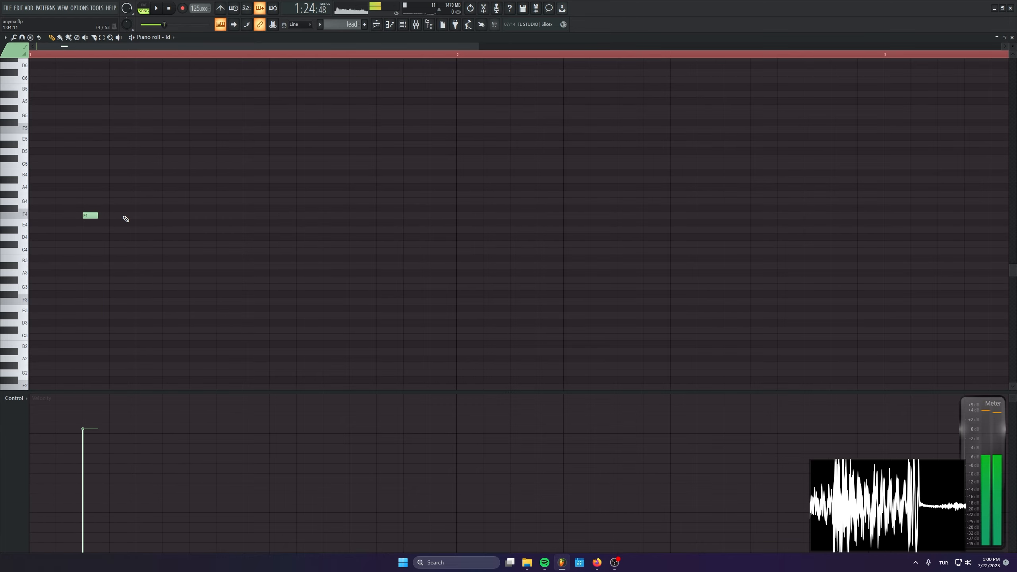
left_click(192, 216)
left_click(166, 216)
right_click(166, 216)
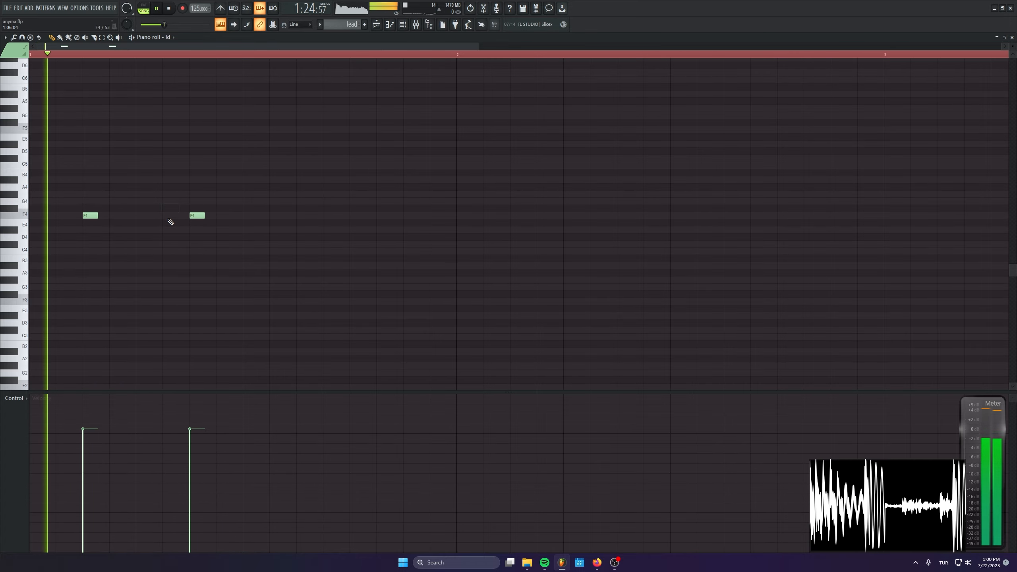
left_click(166, 216)
right_click(197, 216)
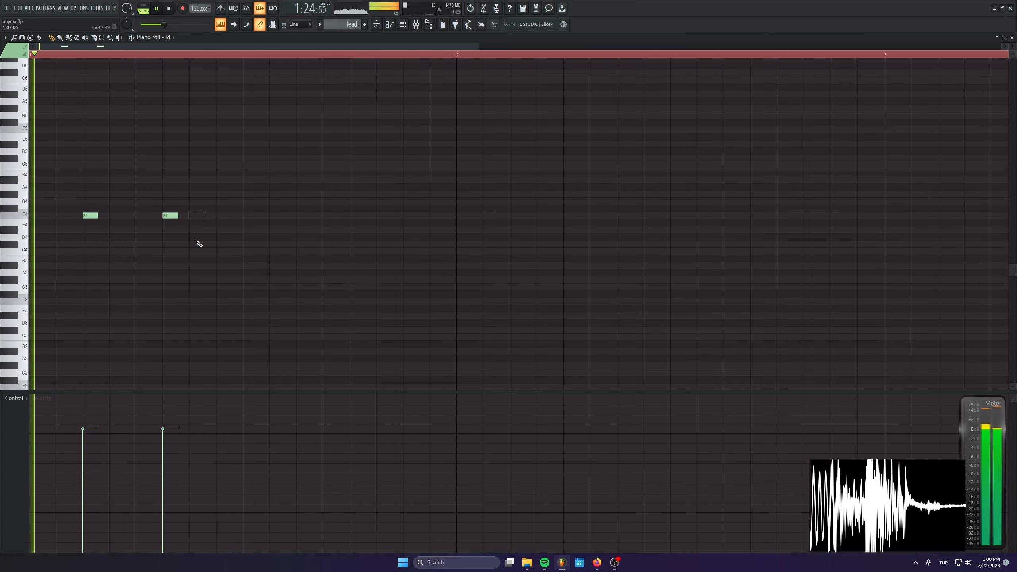
Step: Extend the bar 1 lead rhythm with F4 notes on steps 8, 9, 10, 11, 14 and 15
left_click(250, 216)
left_click(274, 216)
left_click(326, 216)
right_click(329, 216)
left_click(303, 216)
left_click(223, 216)
scroll(276, 225, "down", 2)
scroll(276, 230, "up", 1)
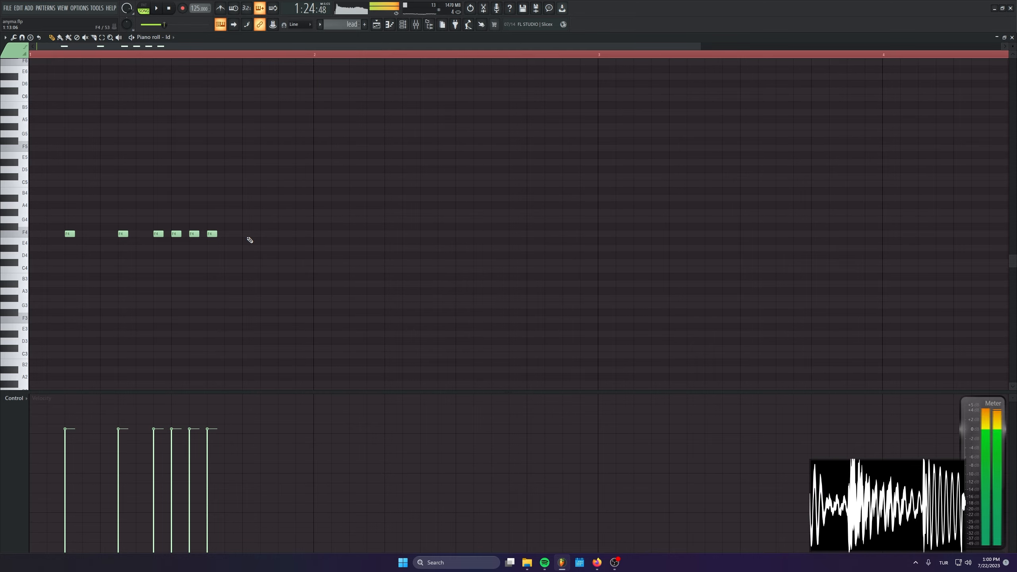
left_click(281, 234)
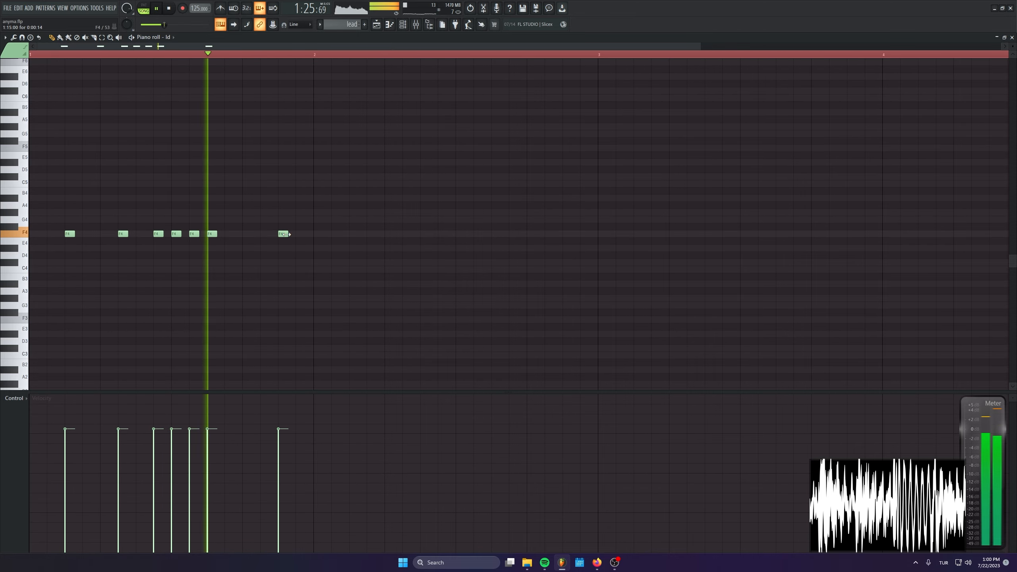
left_click(265, 234)
Step: Turn the step 10 note into two short F4 notes, fill steps 11 and 12, and remove the step 14 note
scroll(297, 272, "up", 5)
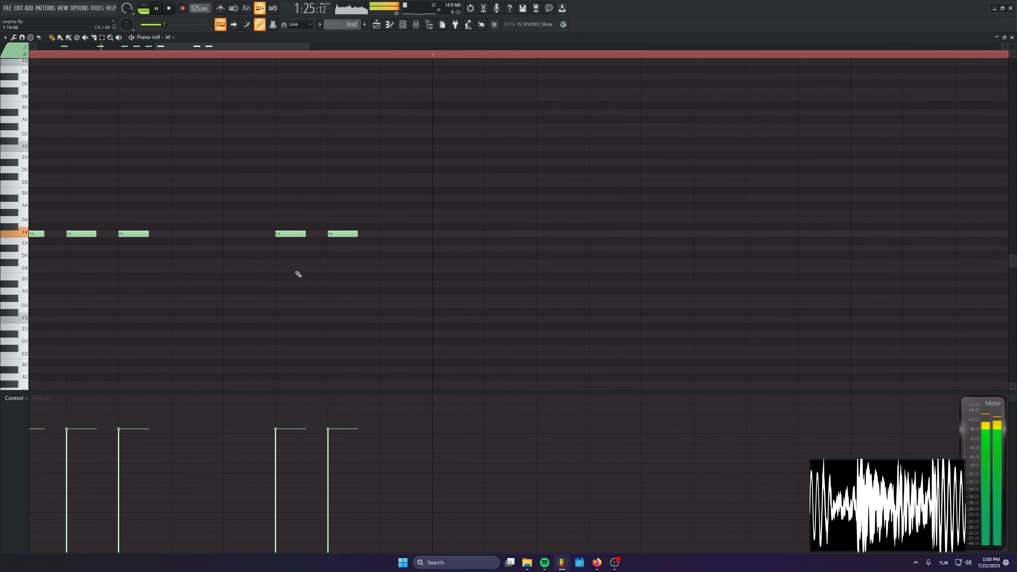
scroll(450, 236, "left", 5)
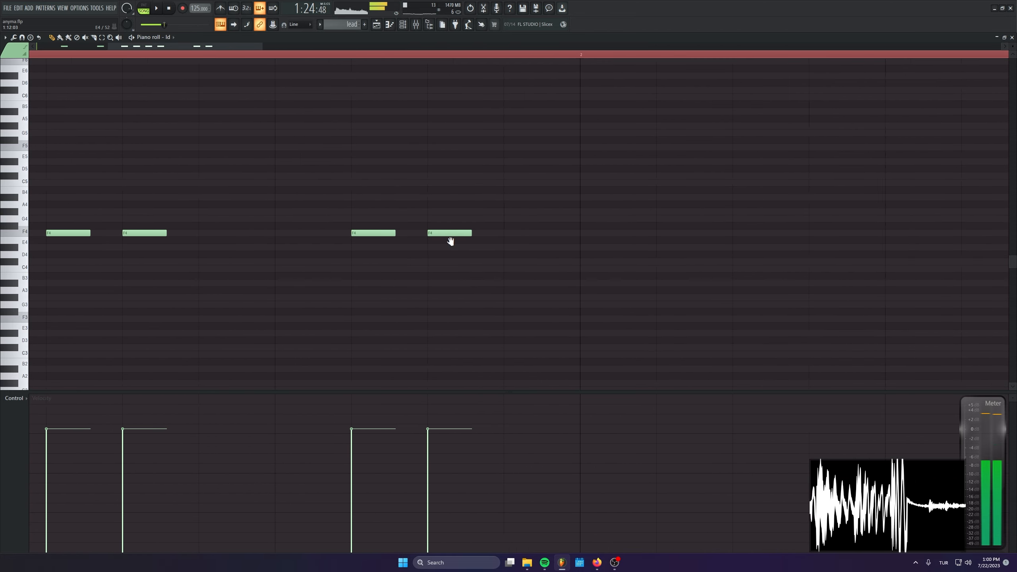
left_click(397, 235)
mouse_move(386, 236)
left_mouse_down()
mouse_move(377, 237)
mouse_move(394, 234)
left_mouse_up()
left_click_drag(444, 233, 520, 234)
right_click(681, 234)
left_click(436, 232)
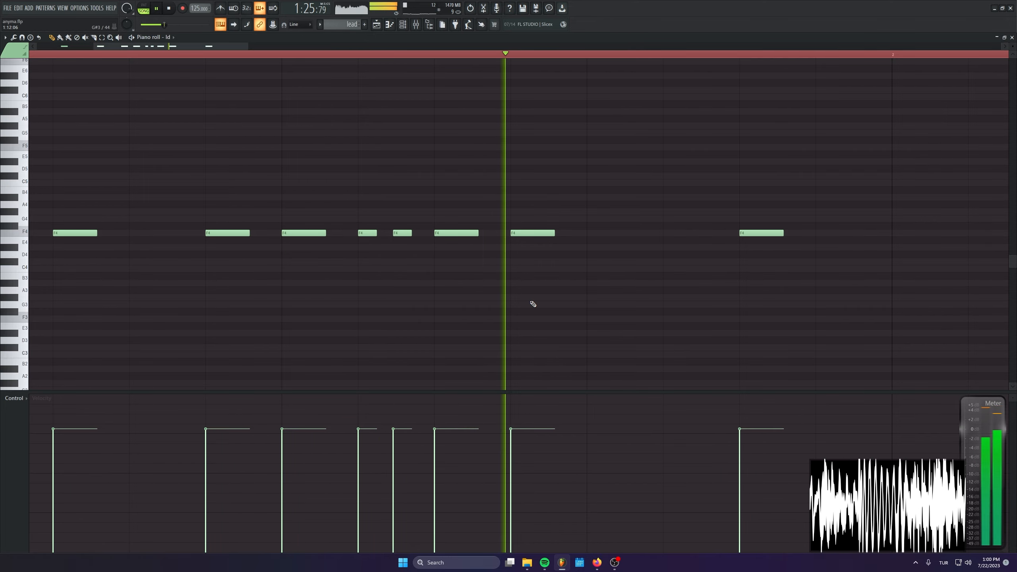
Step: Copy the whole F4 phrase from bar 1 to bar 5, starting on the bar's second sixteenth step
scroll(320, 295, "down", 5)
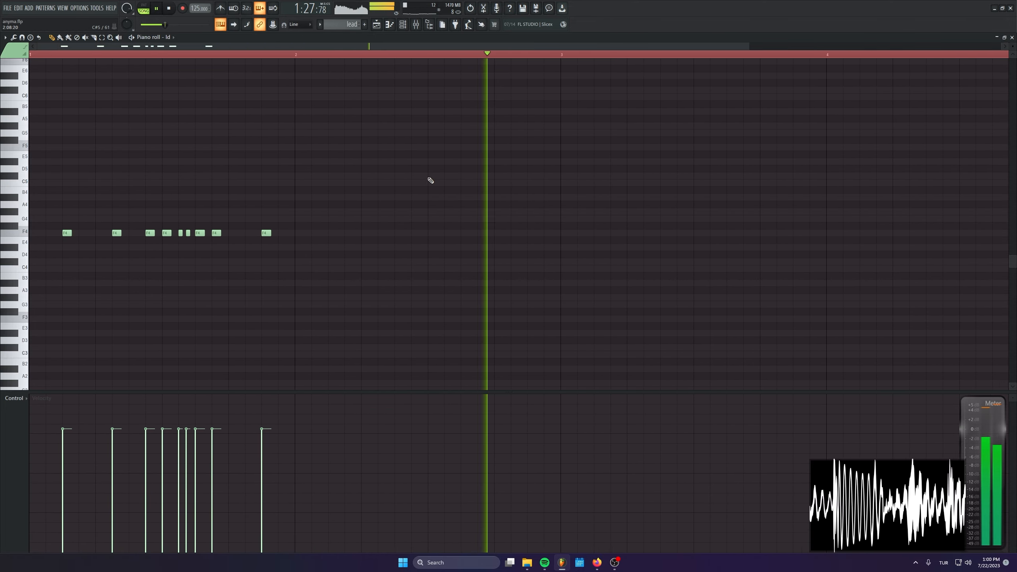
key("ctrl+a")
scroll(108, 304, "down", 2)
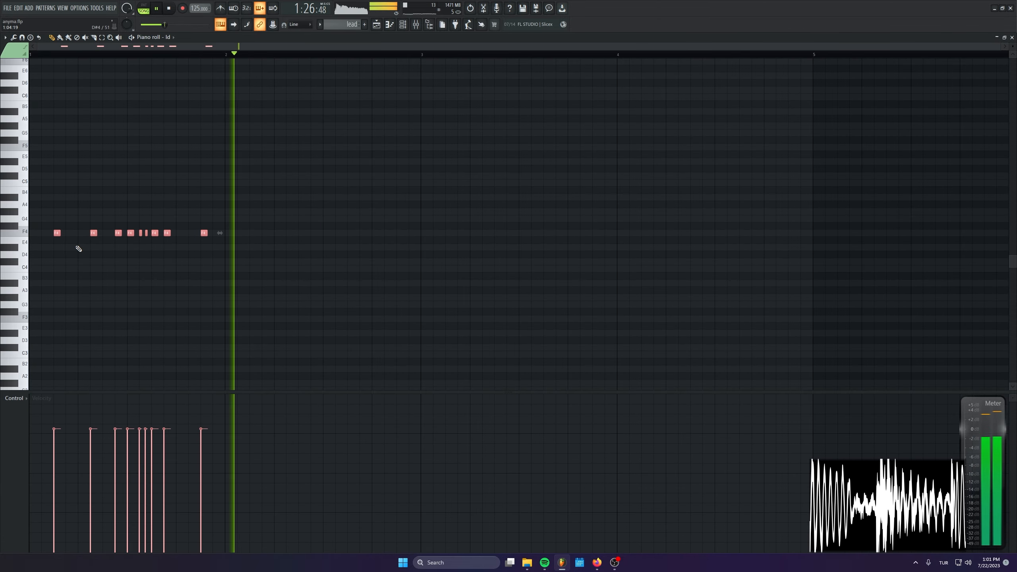
left_click_drag(57, 233, 252, 269)
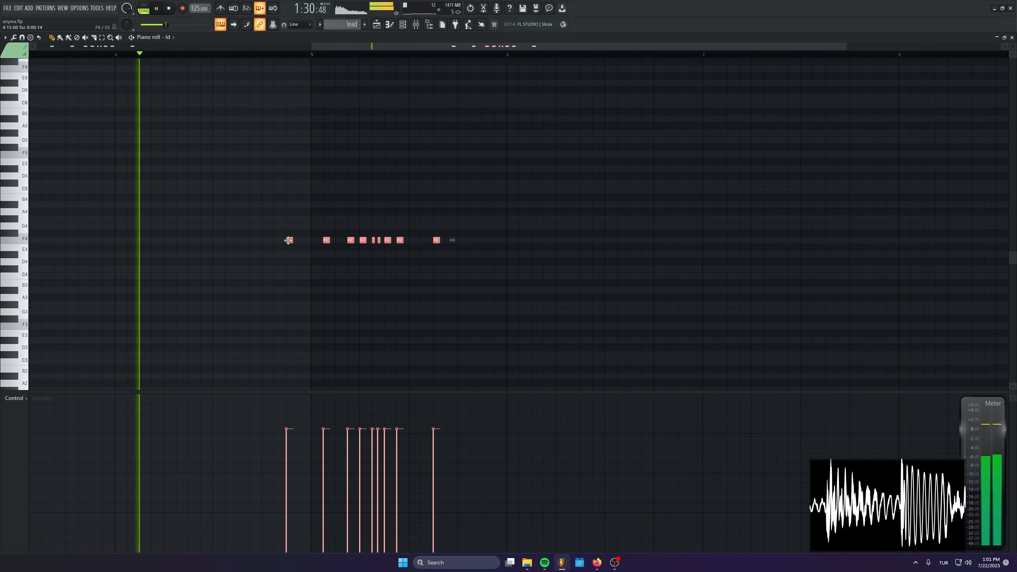
left_click_drag(288, 240, 325, 241)
Step: Add three F4 lead-in notes on the last three steps of bar 4, ahead of the copied phrase
left_click(301, 241)
left_click(289, 242)
left_click(277, 242)
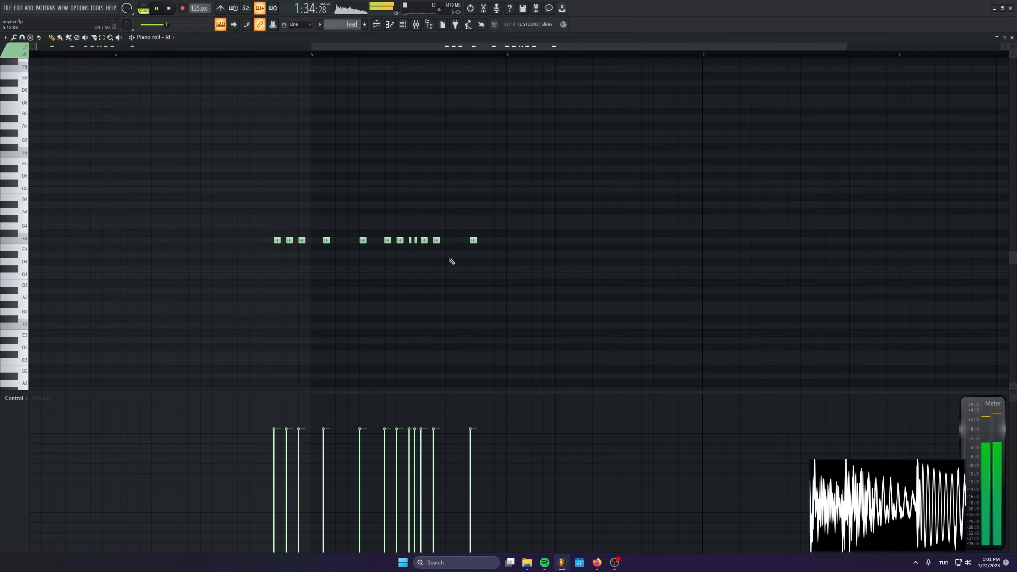
left_click_drag(529, 223, 340, 271)
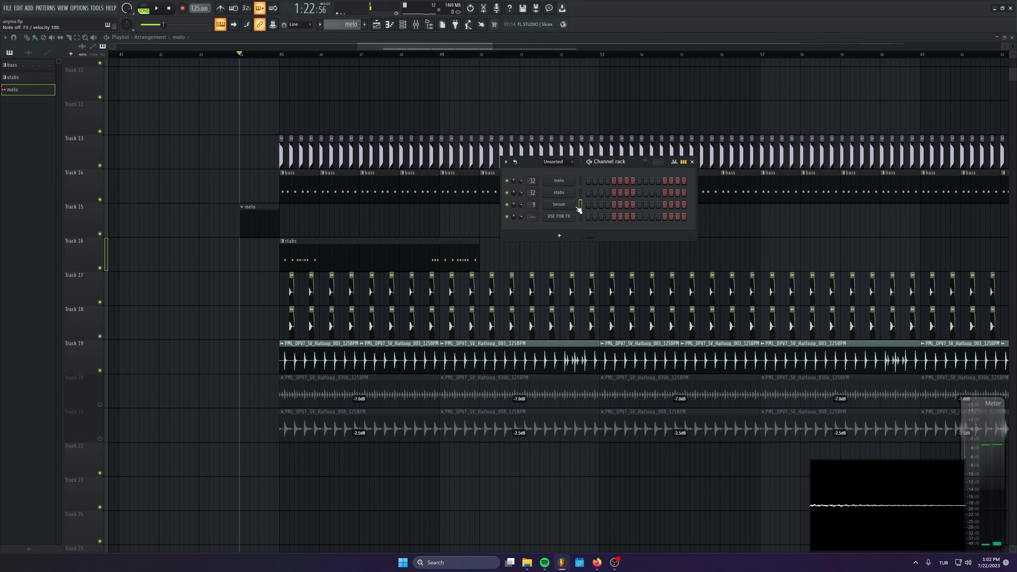
Step: Rename the Serum channel in the channel rack as bass and select the melo channel
right_click(580, 212)
left_click(604, 222)
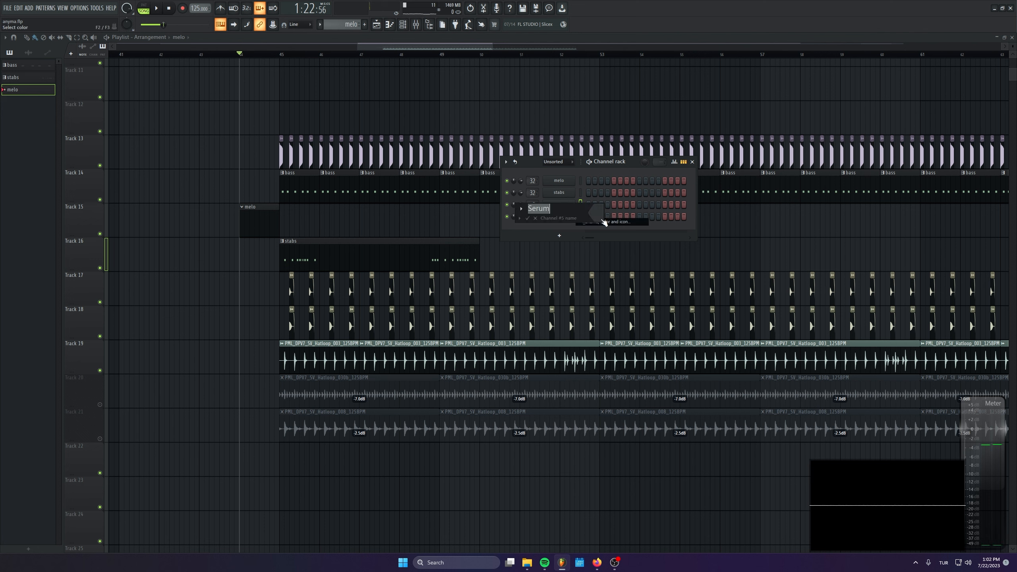
type("bass")
key("Return")
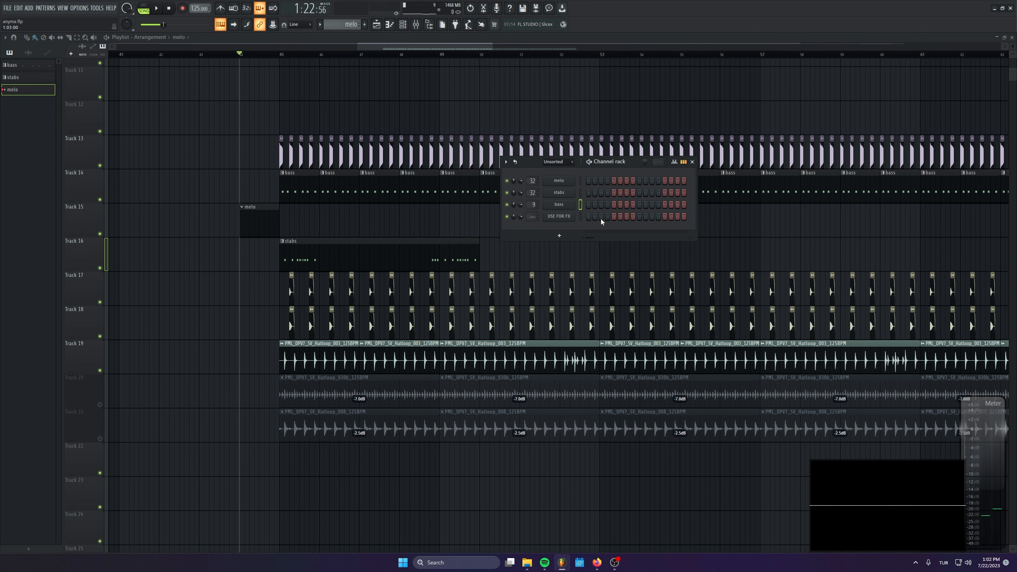
left_click(581, 181)
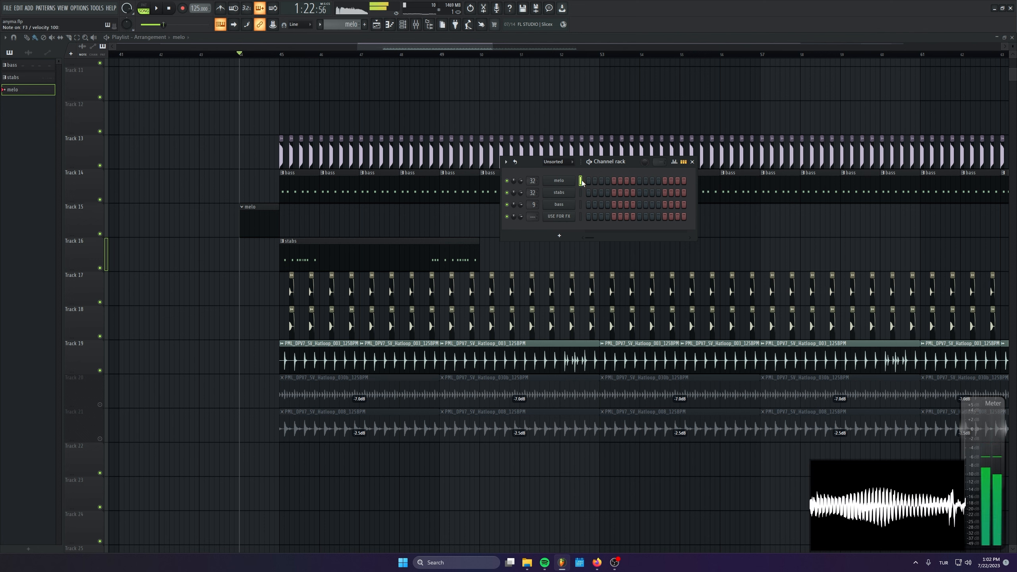
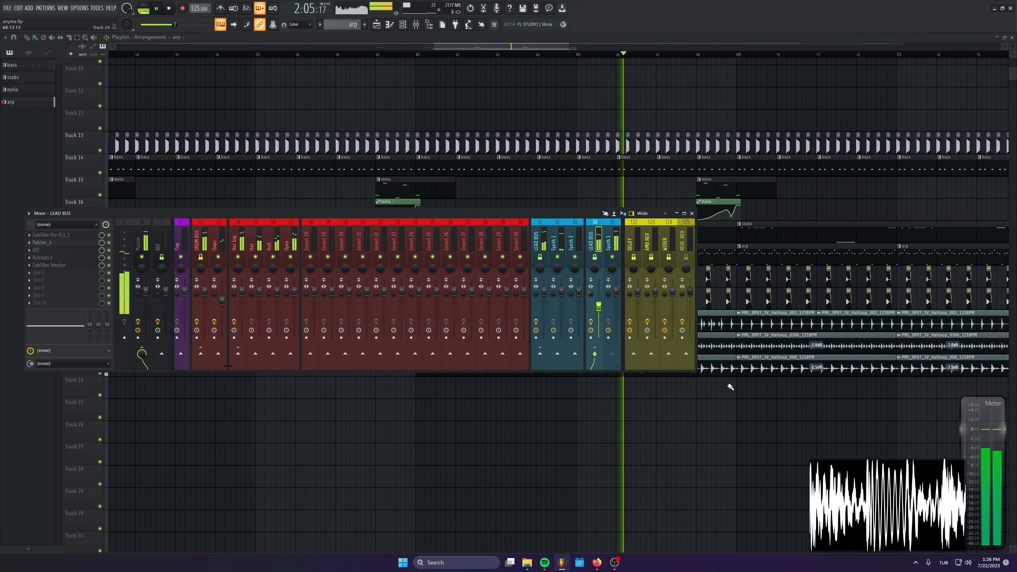
Step: Check the Patcher effect's chorus, reverb and delay settings on the LEAD BUS and close the mixer
left_click(79, 243)
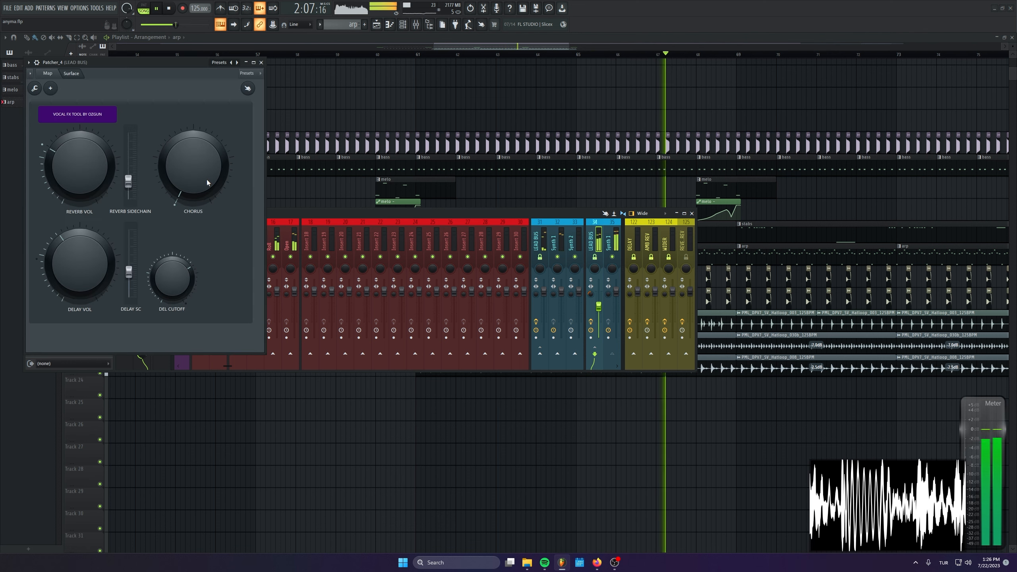
left_click(261, 62)
left_click(691, 214)
scroll(465, 132, "down", 3)
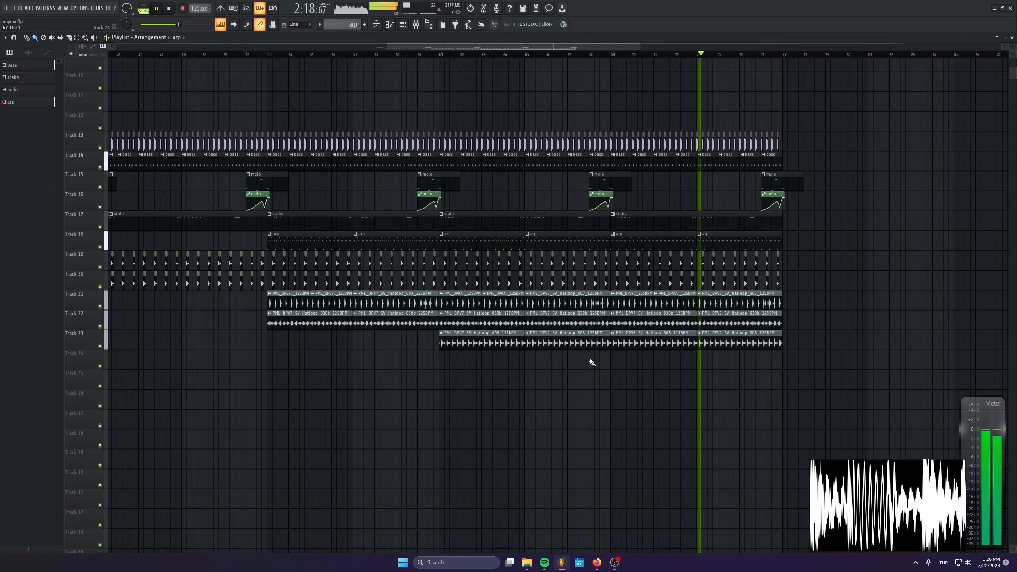
left_click(801, 384)
right_click(820, 387)
left_click_drag(541, 405, 610, 403)
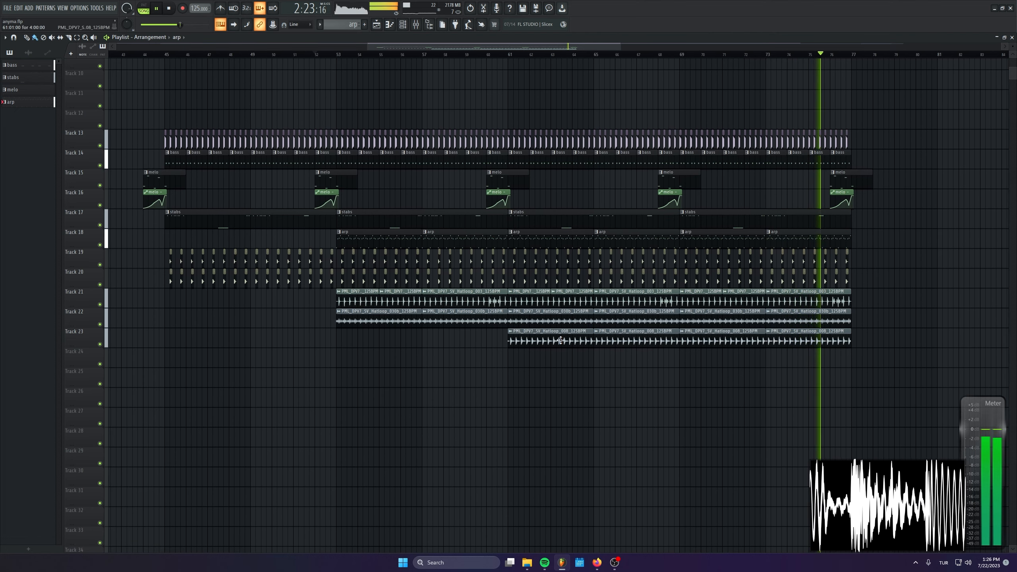
Step: Open the arp channel's Serum, play its pattern and try the Less Clicky and Filter macros, leaving Filter at 0%
key("F6")
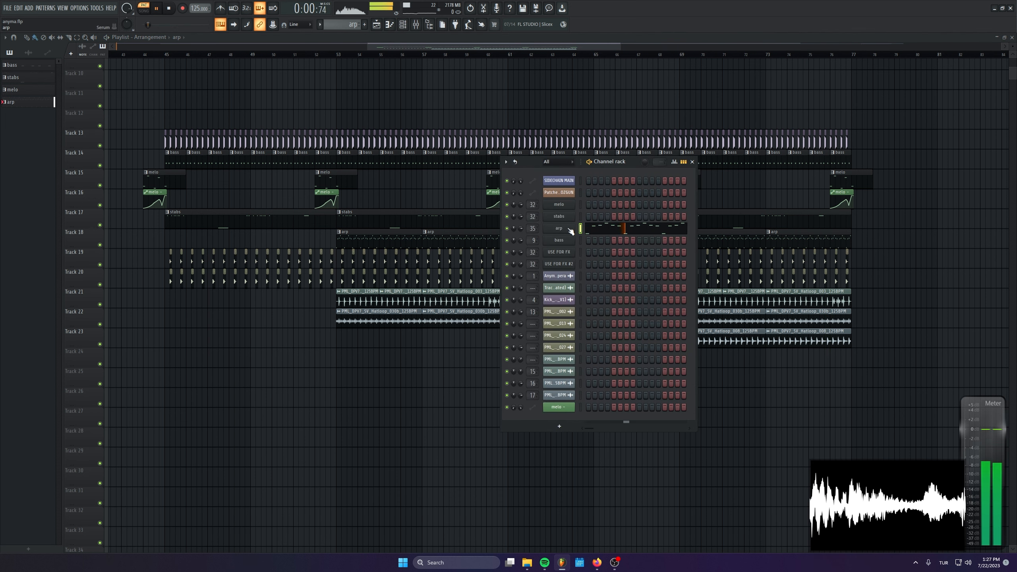
left_click(570, 229)
left_click_drag(445, 221, 429, 190)
key("space")
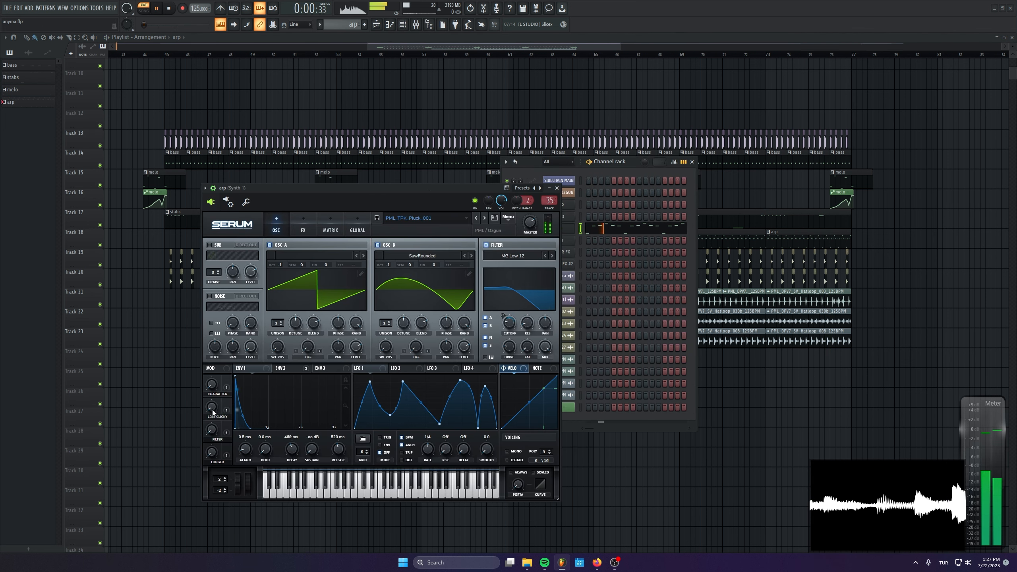
left_click_drag(207, 307, 206, 338)
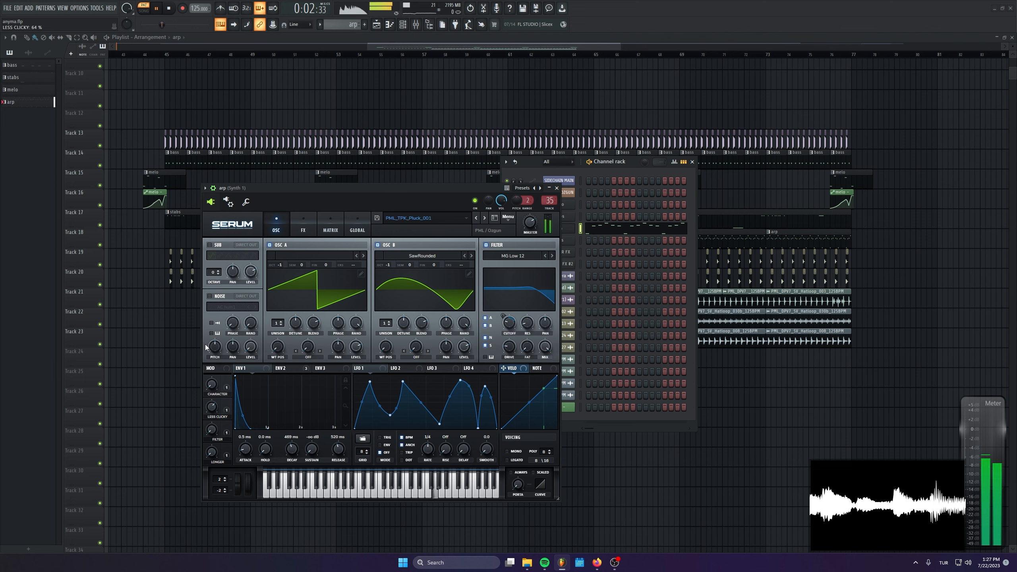
left_click_drag(213, 430, 214, 409)
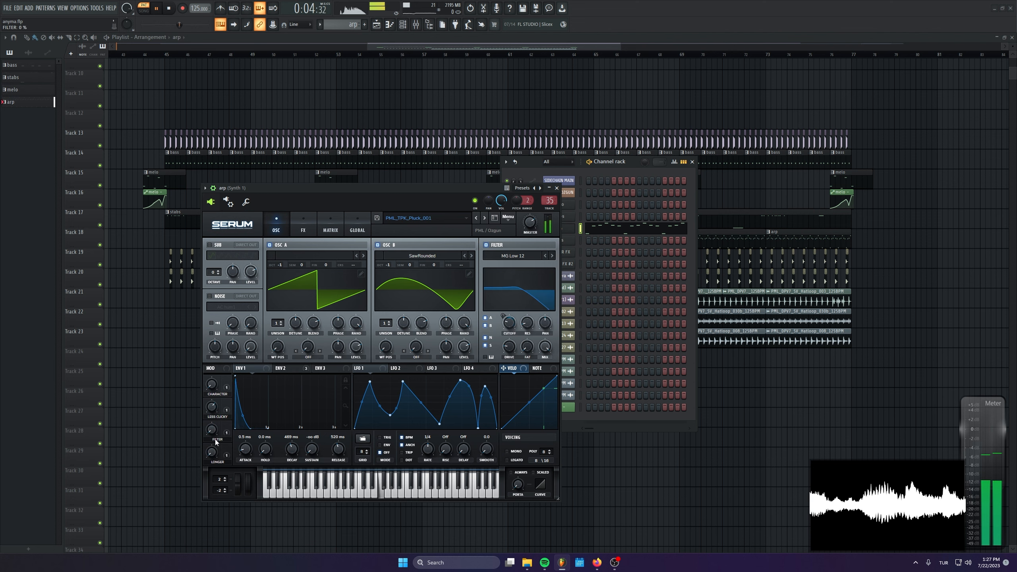
Step: Create an automation clip for the arp's Filter macro and place it on Track 19 below the arp patterns
left_click_drag(262, 195, 258, 275)
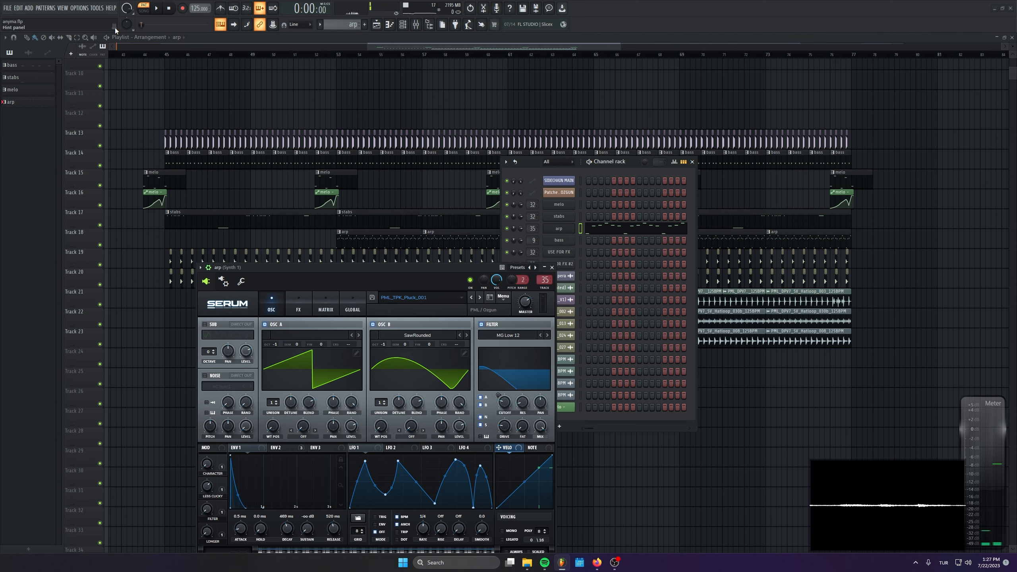
scroll(402, 296, "up", 2, "alt")
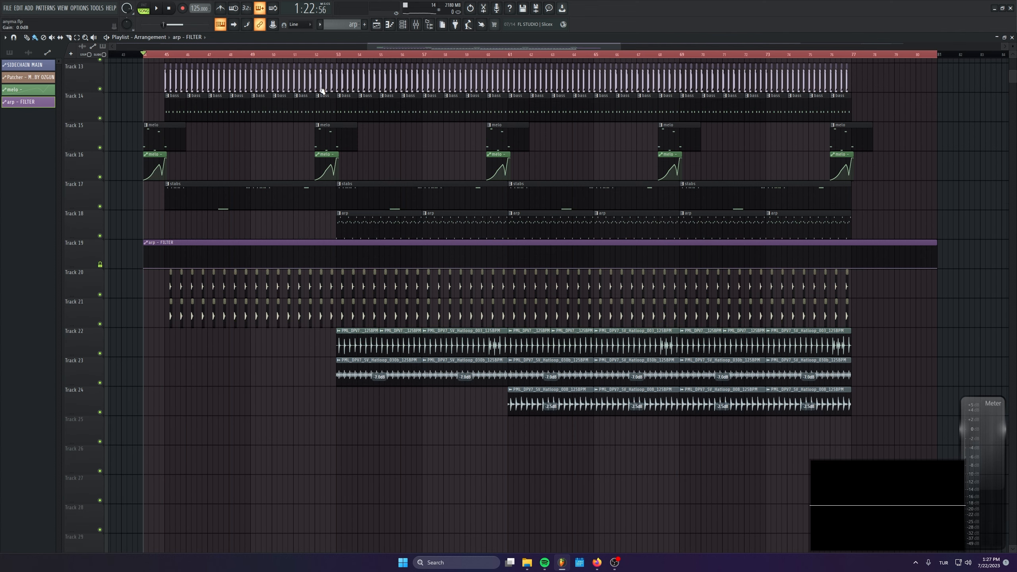
key("space")
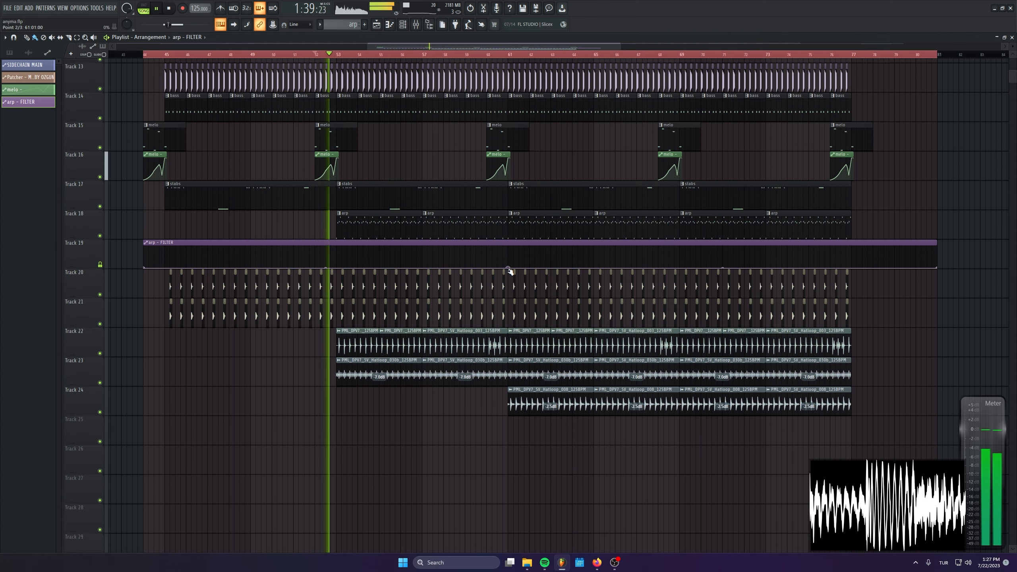
Step: Shape the arp filter automation to rise from bar 61 to 100% at bar 69, hold until bar 73 and fall straight to zero at bar 77
left_click(680, 251)
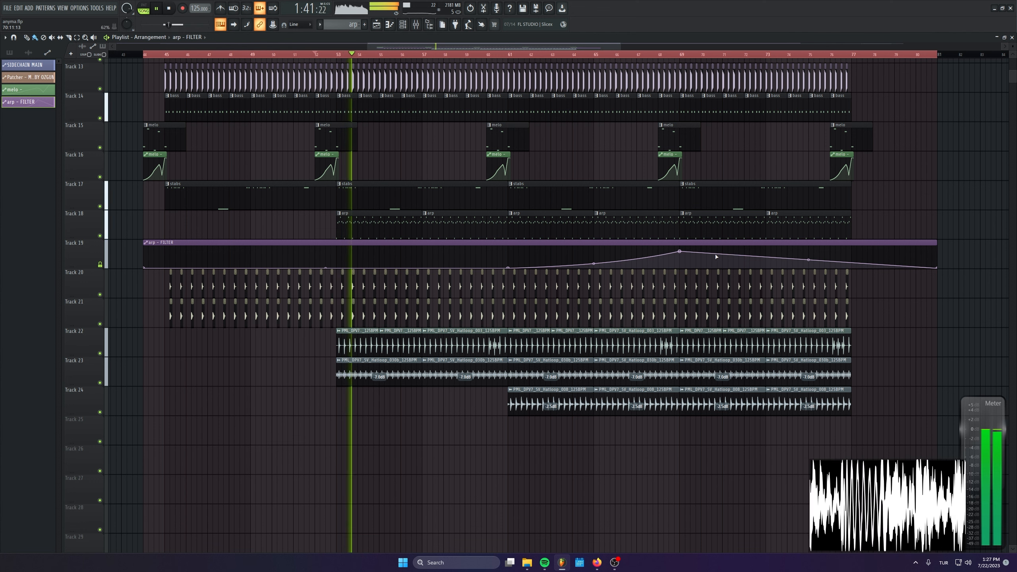
left_click_drag(679, 252, 680, 243)
right_click(771, 247)
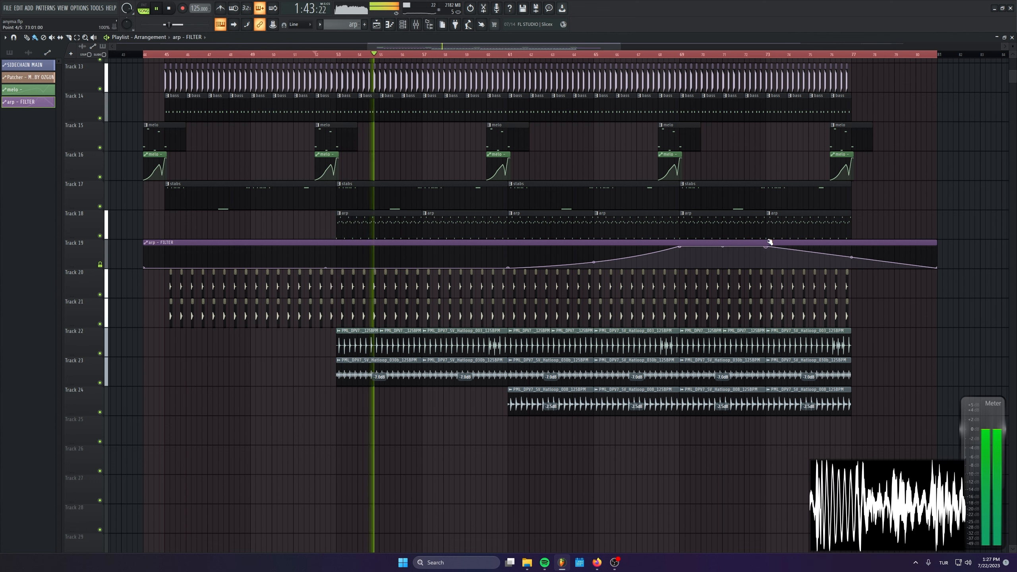
left_click_drag(771, 246, 768, 245)
right_click(852, 256)
left_click_drag(852, 257, 853, 276)
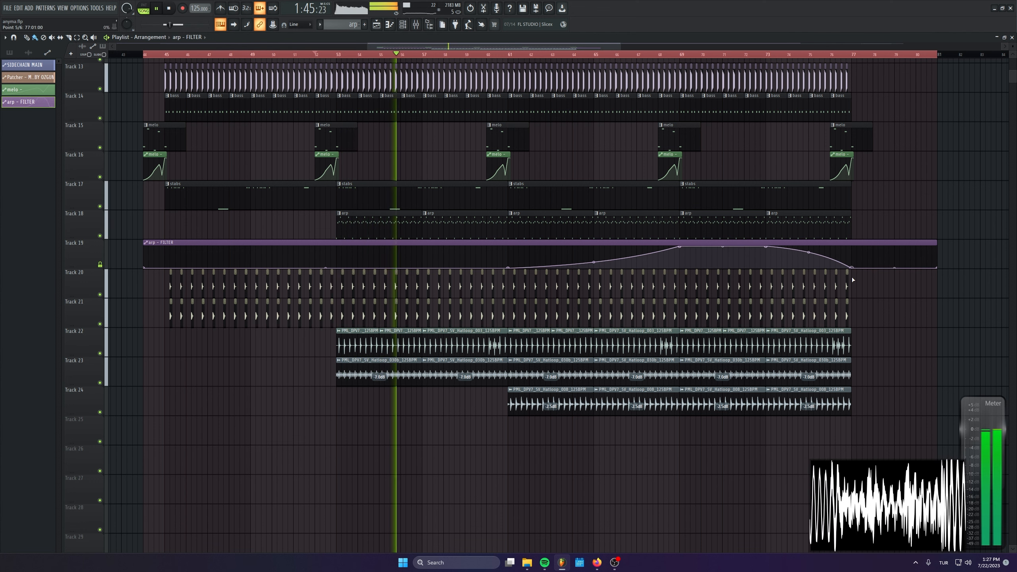
right_click(809, 253)
Step: Reopen the arp's Serum with all channels shown and set the Filter macro's modulation amount on the filter cutoff to 45
scroll(583, 302, "right", 3)
scroll(586, 303, "down", 2)
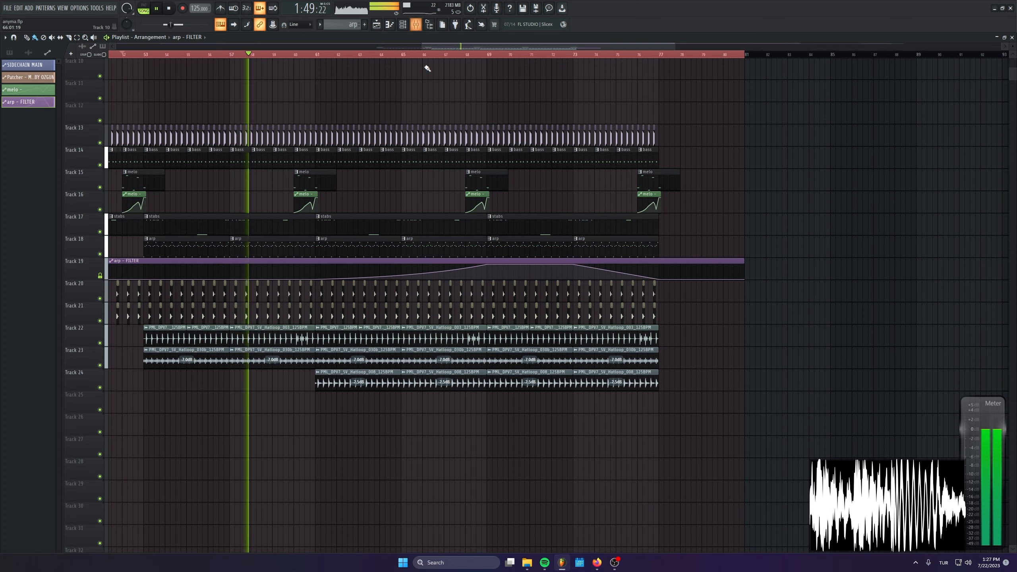
left_click(403, 25)
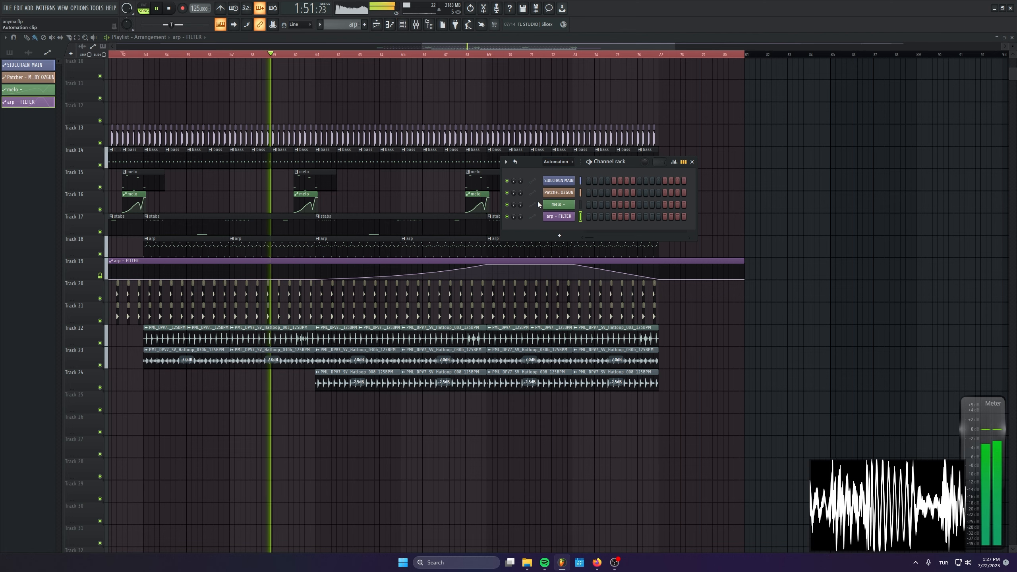
left_click(570, 162)
left_click(569, 170)
left_click(569, 231)
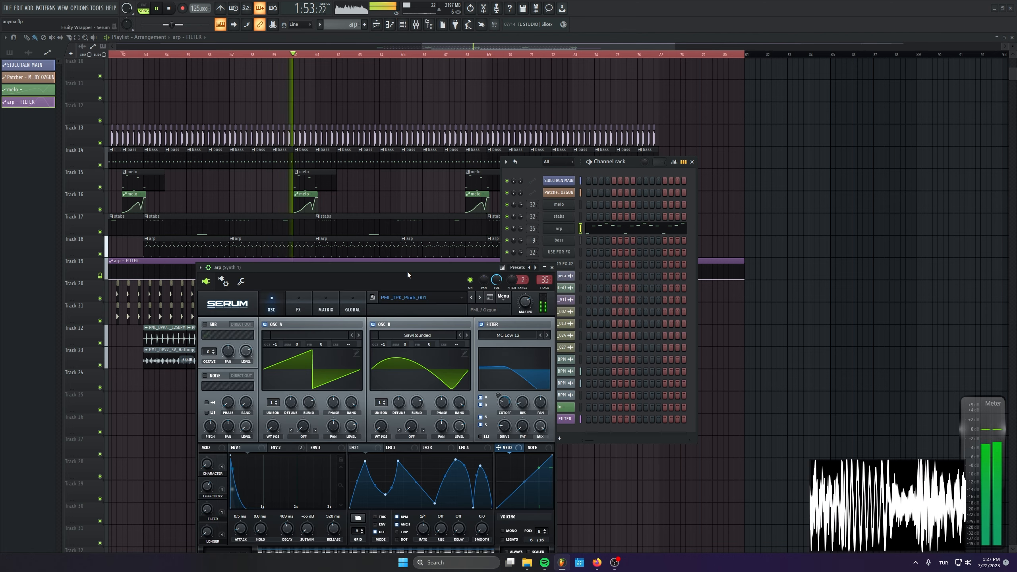
left_click_drag(407, 273, 551, 157)
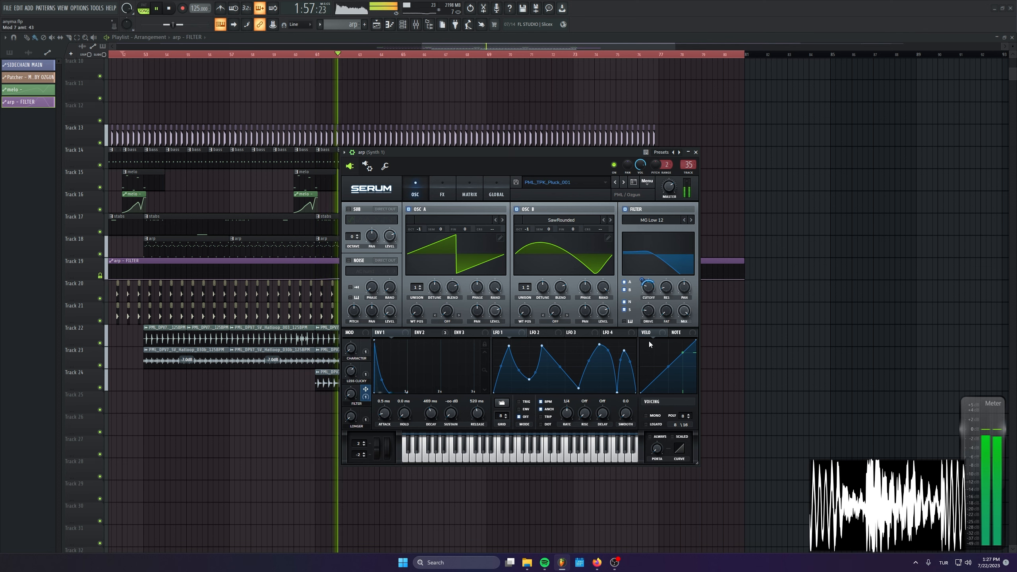
Step: Tweak the arp's Longer macro and create an automation clip for it as the last tweaked parameter
left_click_drag(531, 168, 777, 174)
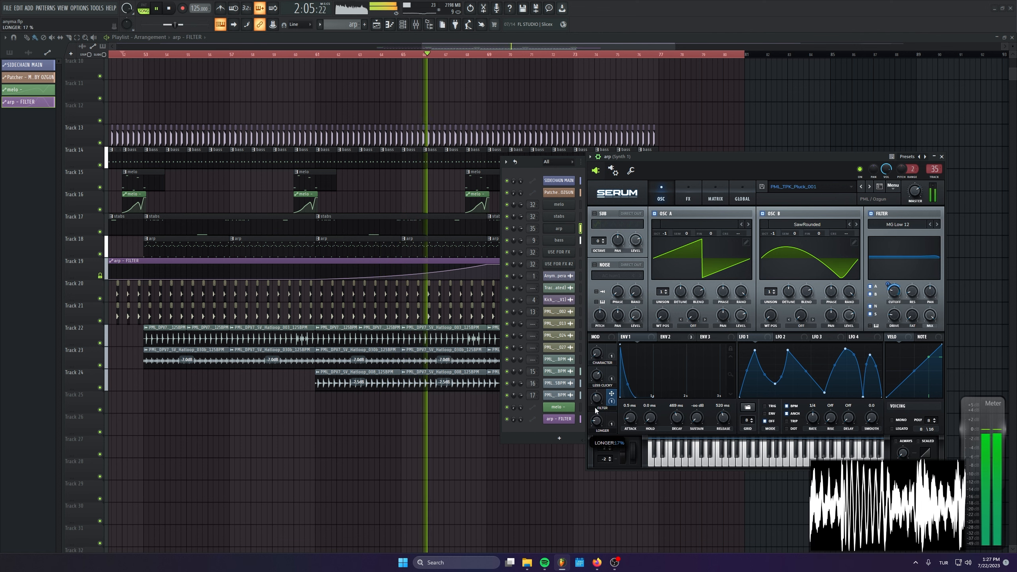
left_click(97, 8)
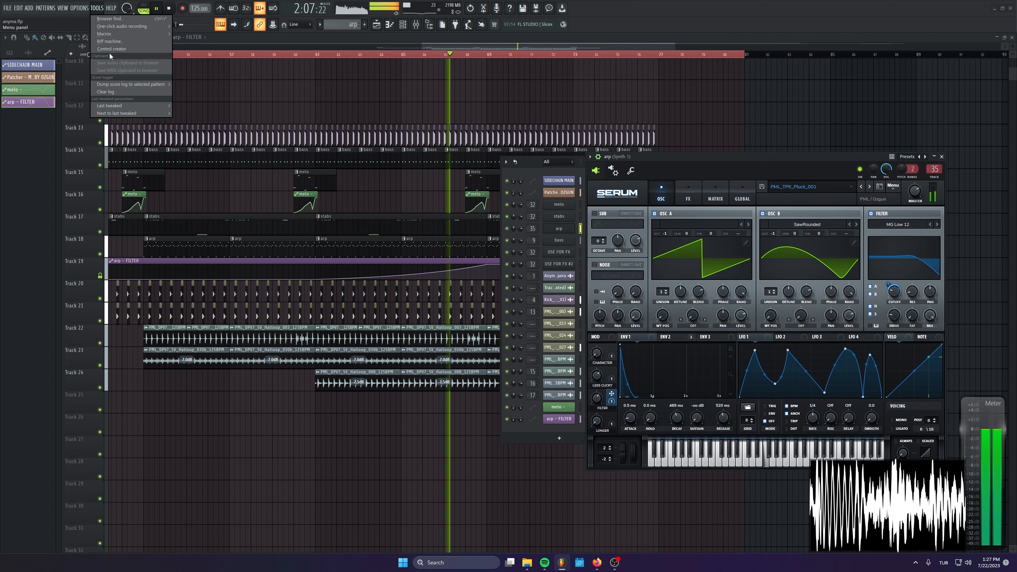
mouse_move(119, 107)
left_click(211, 151)
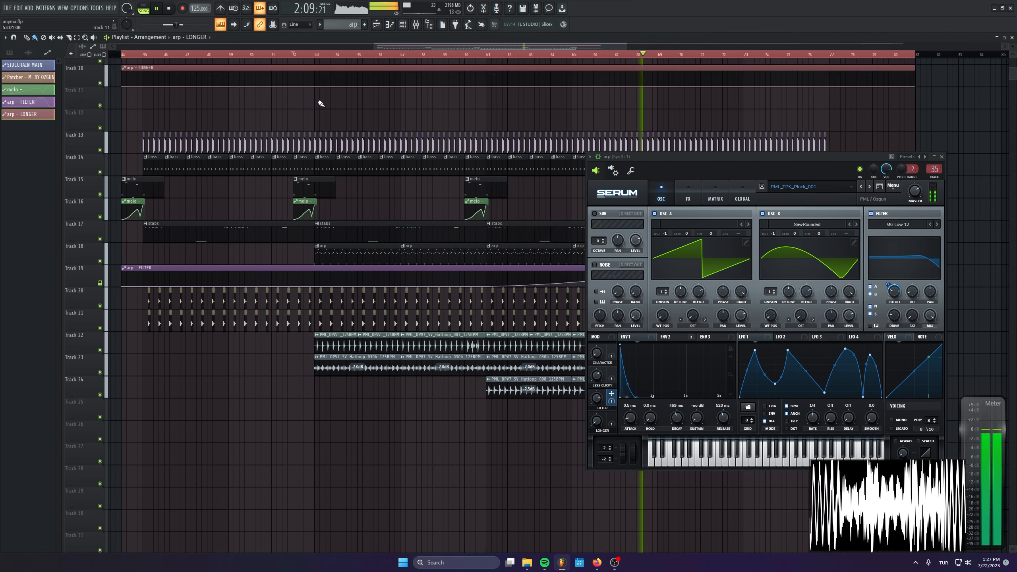
Step: Add automation points to the arp - LONGER clip so it climbs from bar 65 to a peak at bar 77
right_click(830, 80)
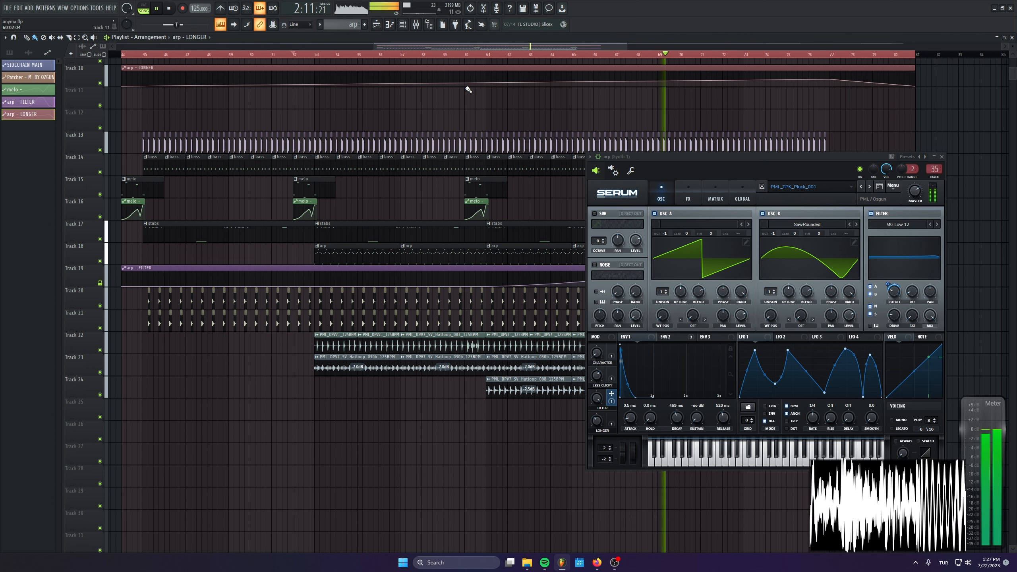
left_click_drag(651, 169, 842, 246)
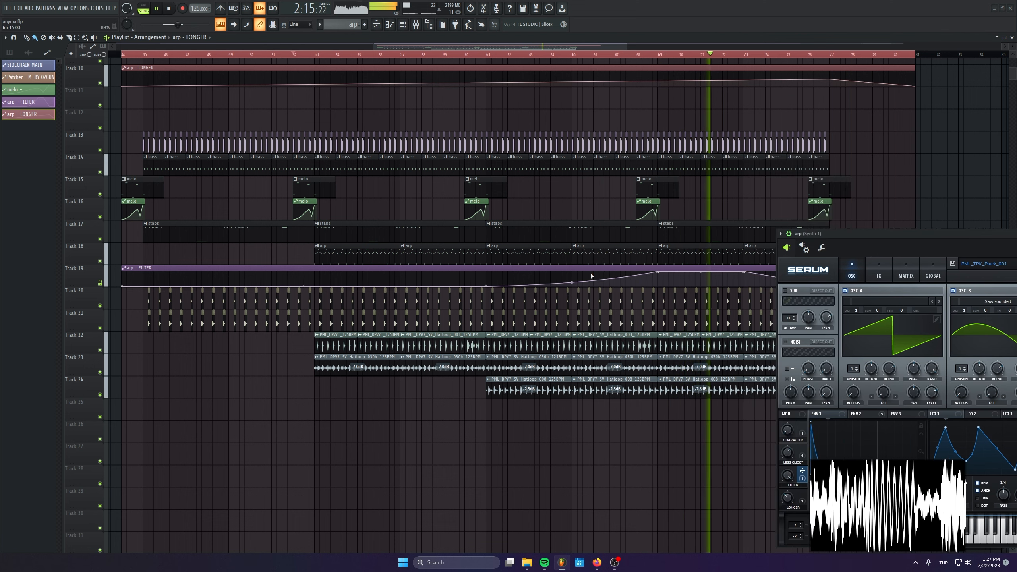
right_click(575, 85)
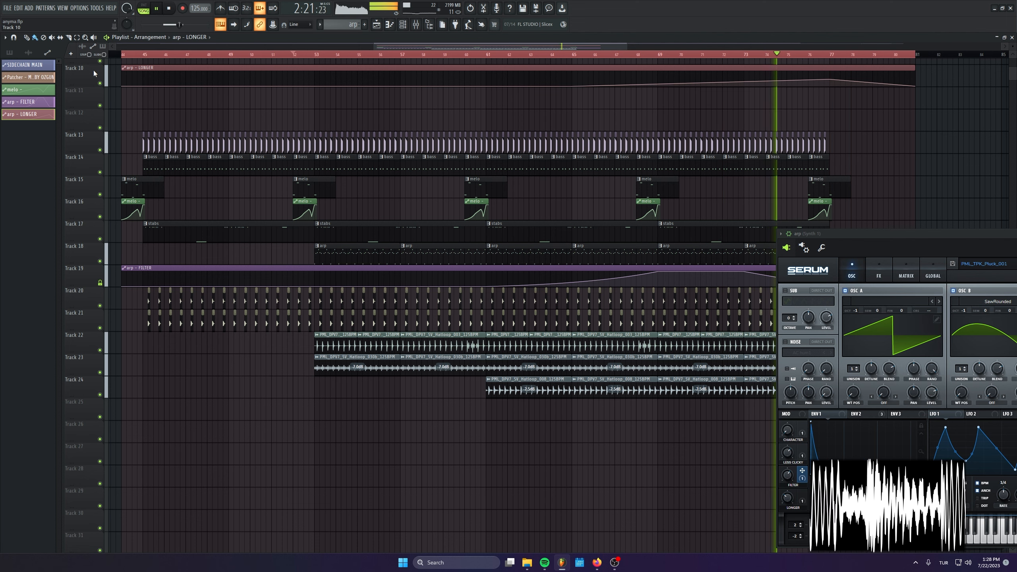
Step: Move the arp - LONGER automation to Track 18 above arp - FILTER, shifting its peak to bar 73 and its drop to bar 77
scroll(94, 74, "down", 8)
middle_click(101, 261)
left_click_drag(773, 287, 548, 242)
Step: Play back the arrangement with the arp automations and check the macros in the arp's Serum
key("space")
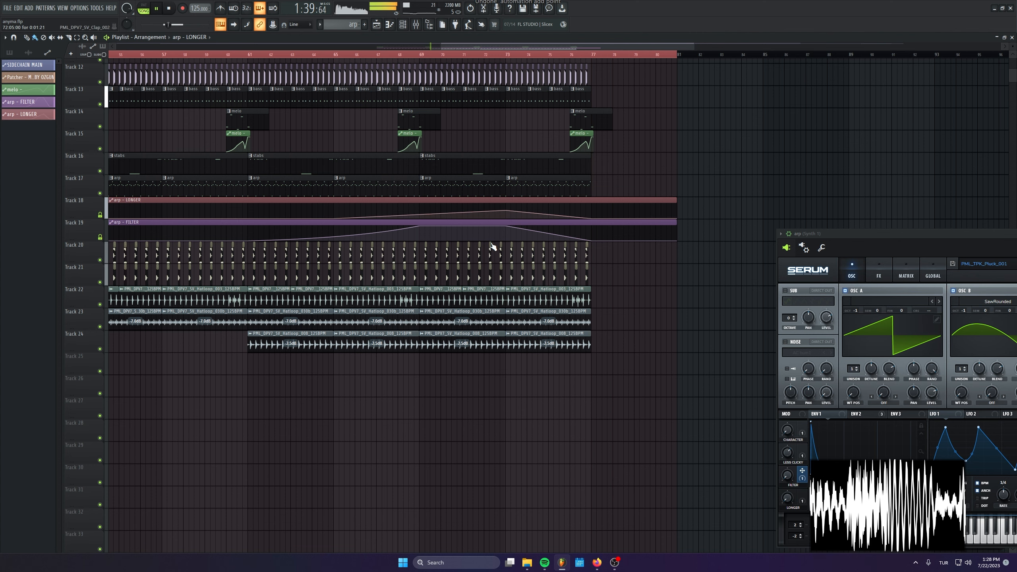
scroll(394, 60, "left", 1)
left_click(401, 55)
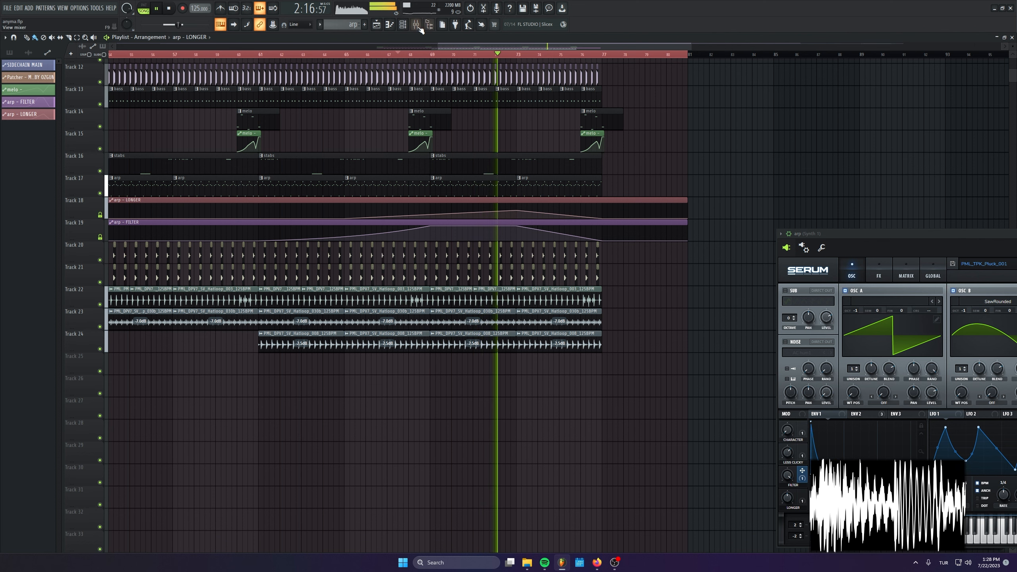
left_click(403, 25)
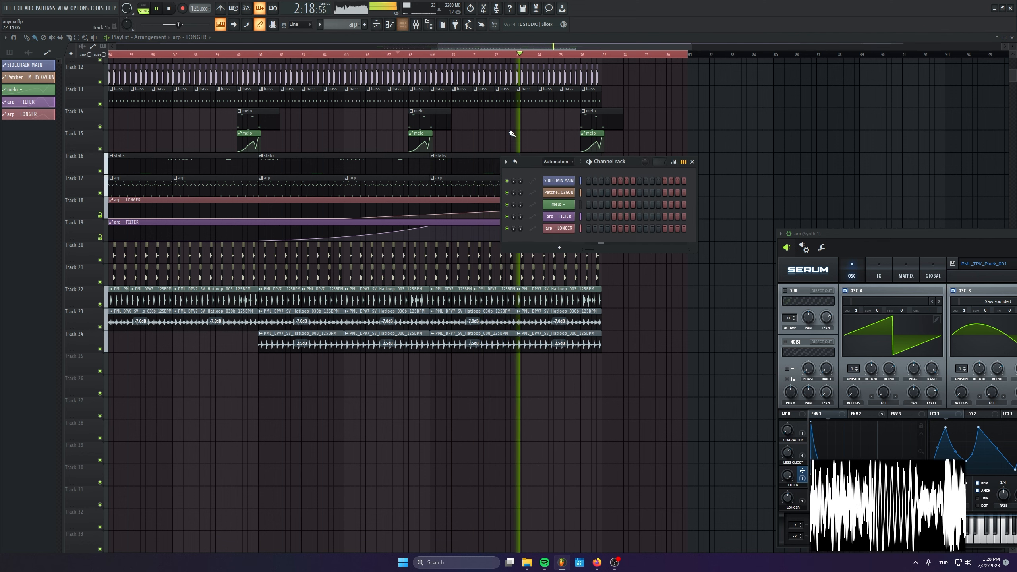
left_click(559, 161)
left_click(559, 170)
left_click(559, 229)
left_click(559, 229)
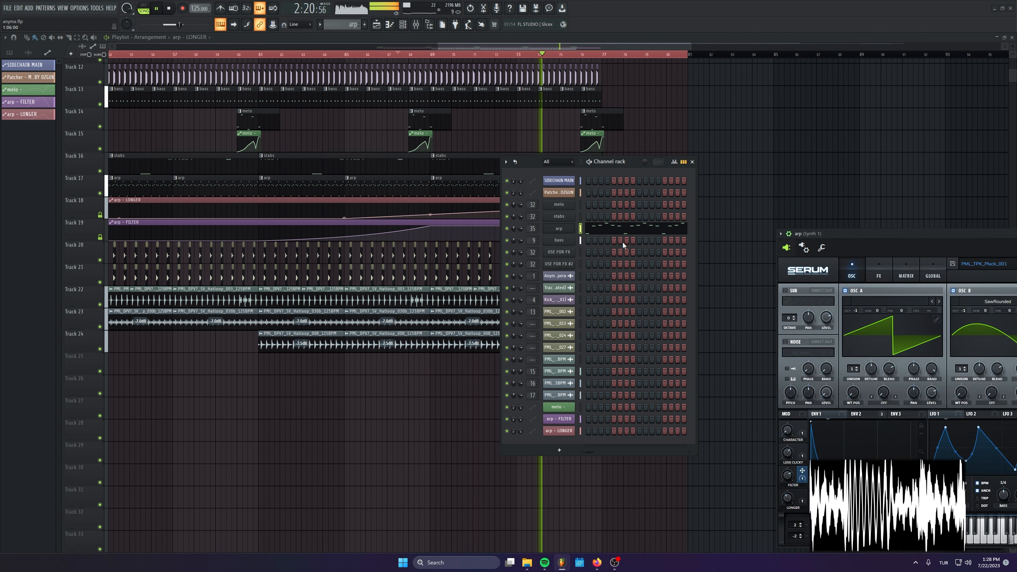
left_click_drag(779, 230, 394, 231)
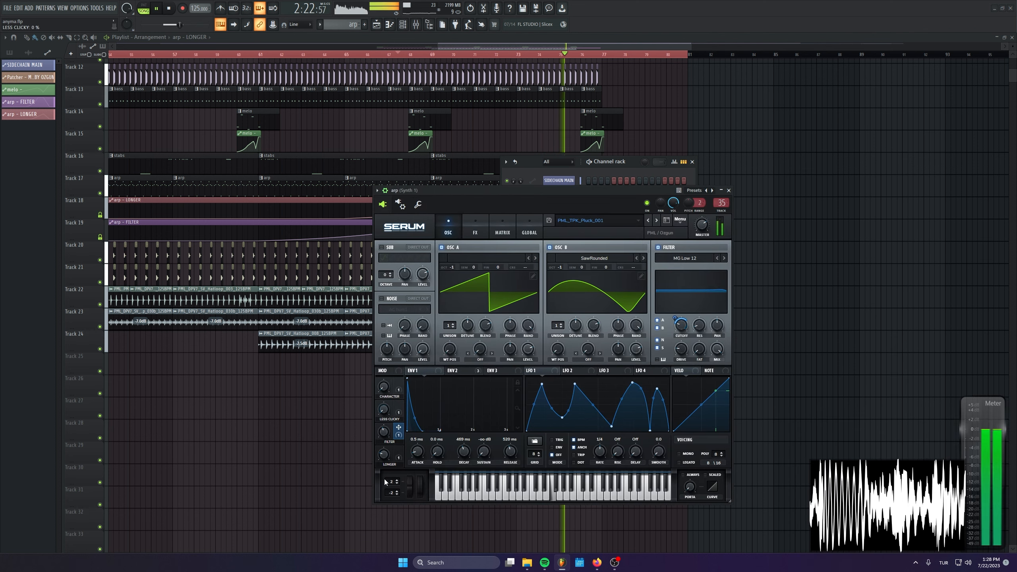
left_click(729, 191)
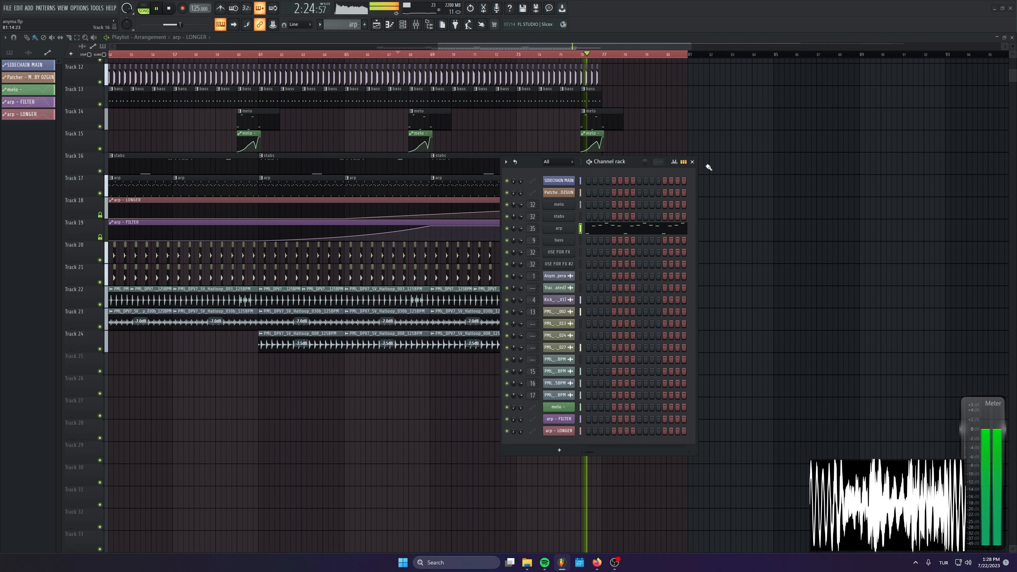
left_click(692, 161)
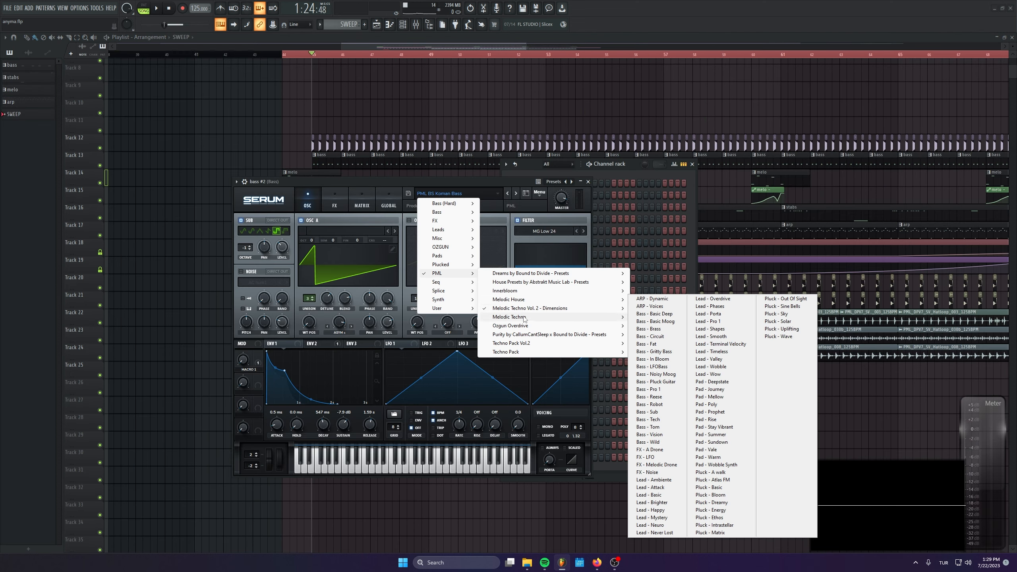
Step: Load the Techno Pack Vol.2 preset PML - STP2 - FX Noise Pump in the bass #2 Serum and close the synth
mouse_move(524, 345)
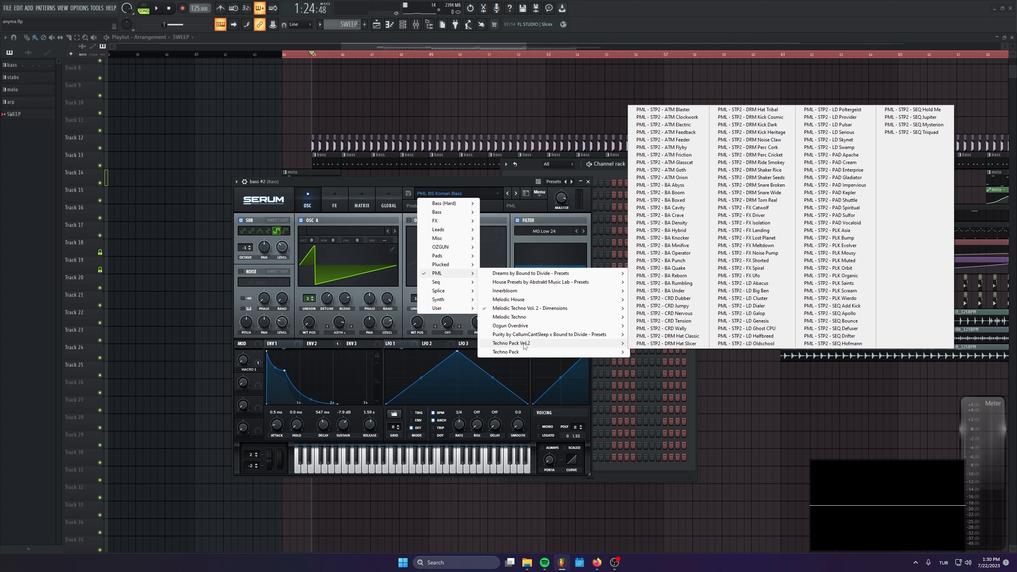
left_click(777, 246)
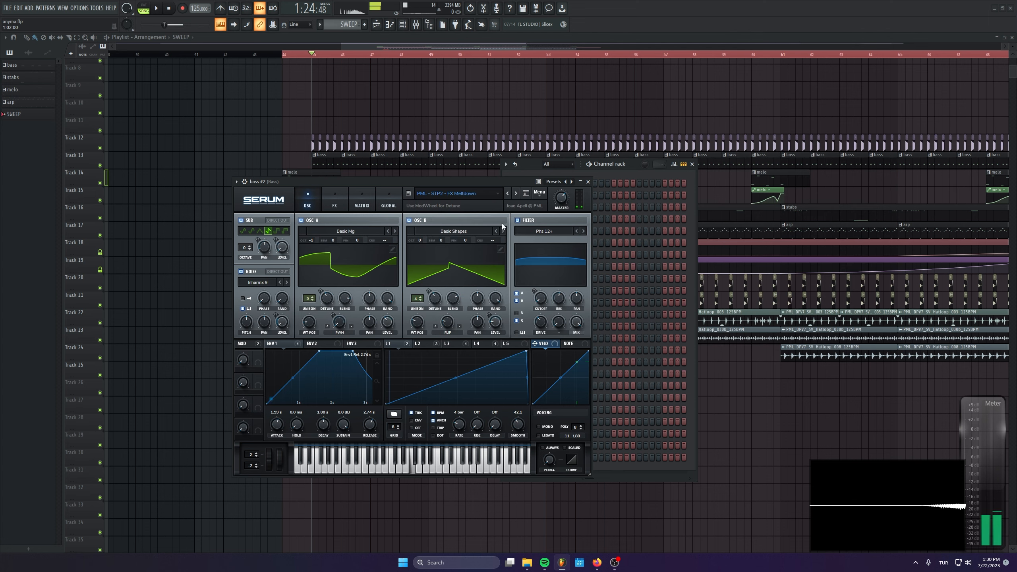
left_click(517, 193)
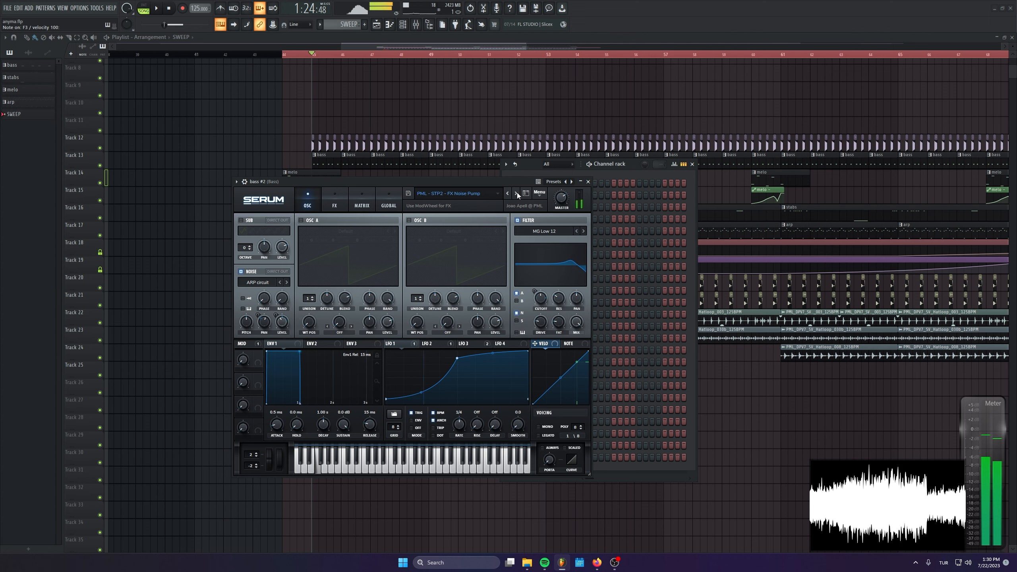
left_click_drag(530, 181, 528, 190)
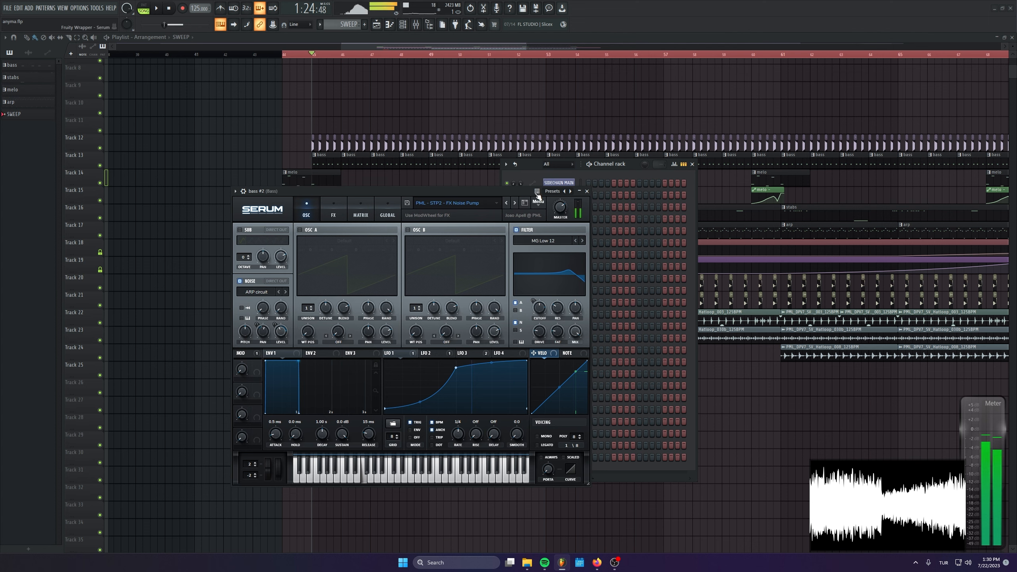
left_click(588, 191)
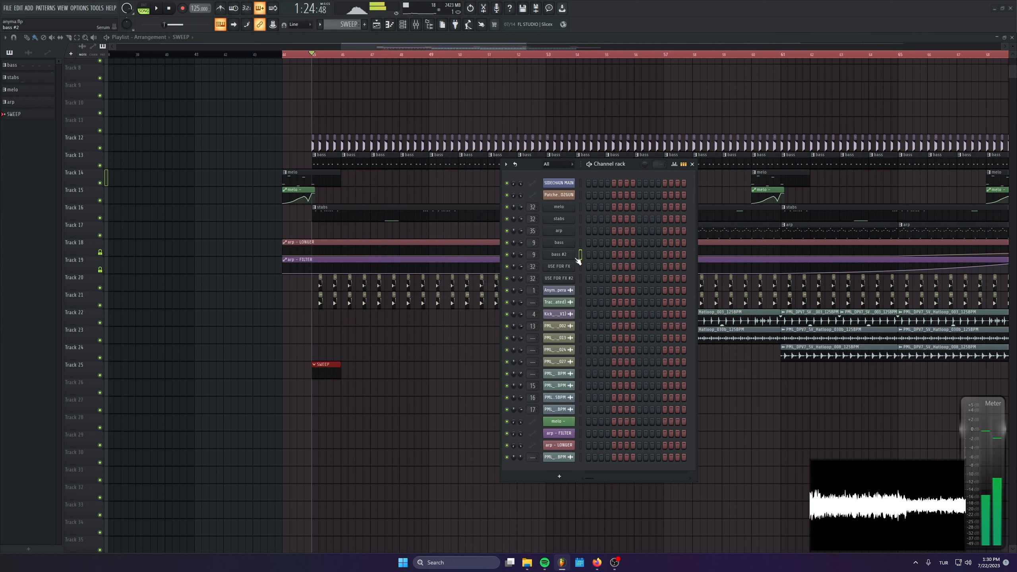
Step: Lengthen the F6 note in the SWEEP pattern to almost four bars
double_click(534, 255)
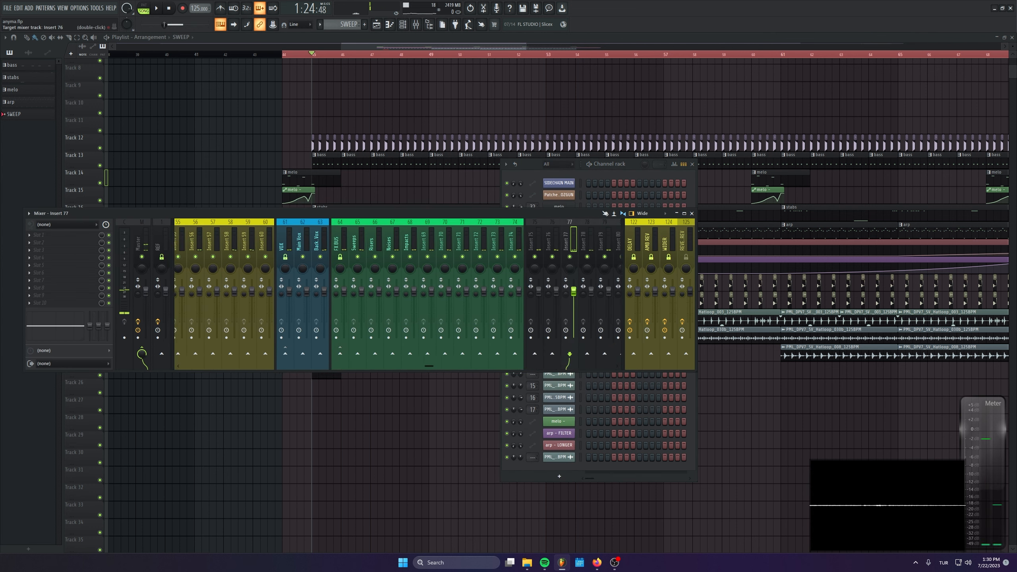
key("F7")
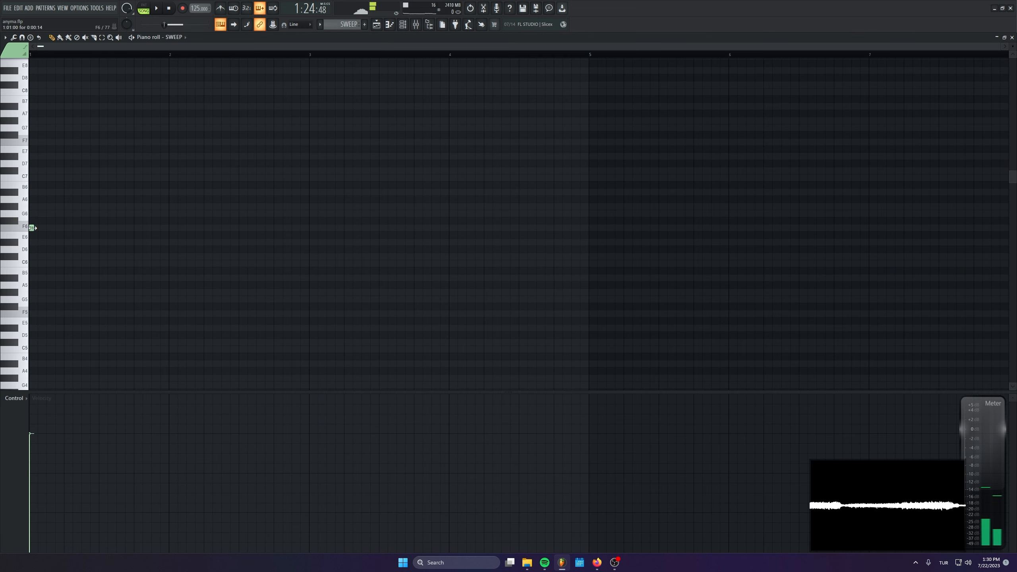
left_click_drag(33, 228, 558, 241)
scroll(581, 240, "up", 3)
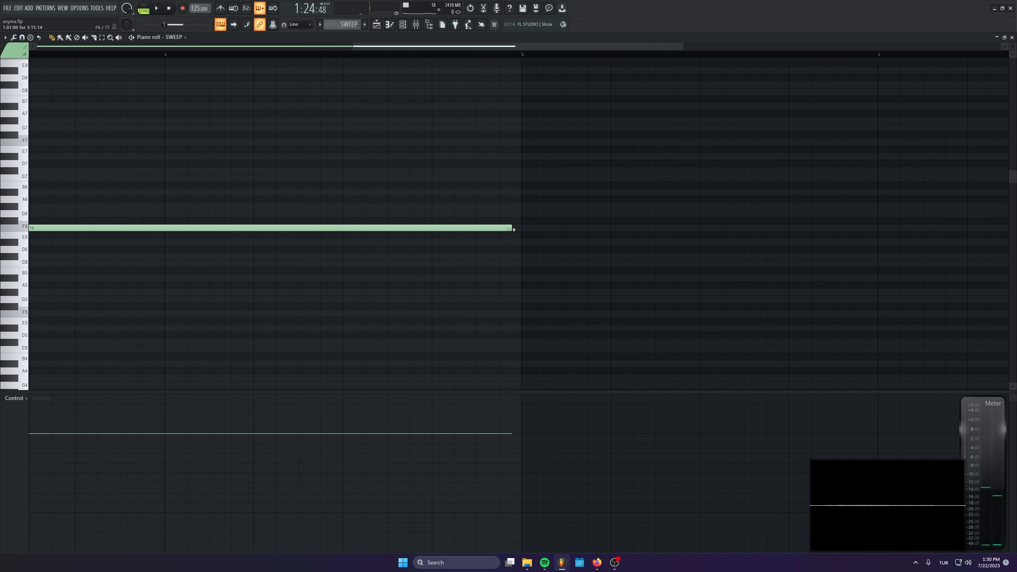
key("F7")
key("F6")
Step: Play back the sweep from bar 44 and lower the Sweeps mixer track's volume to about -6.7 dB
left_click(285, 56)
key("space")
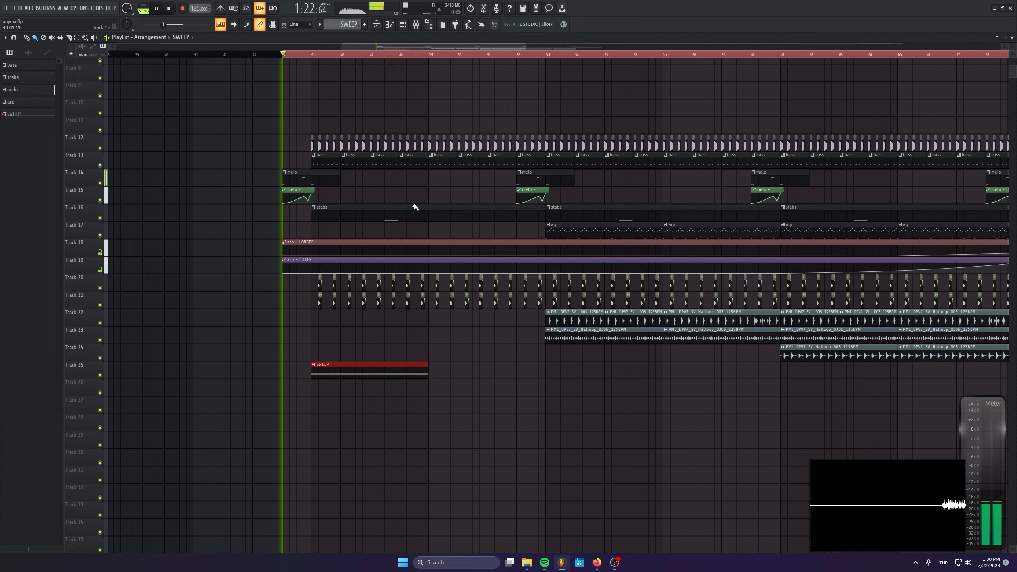
left_click(517, 401)
right_click(517, 400)
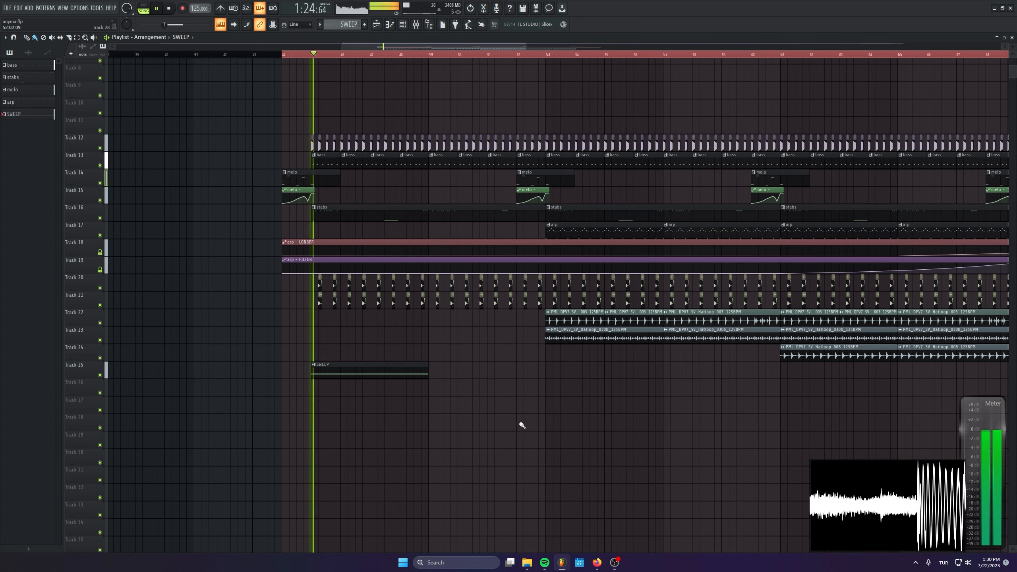
key("F9")
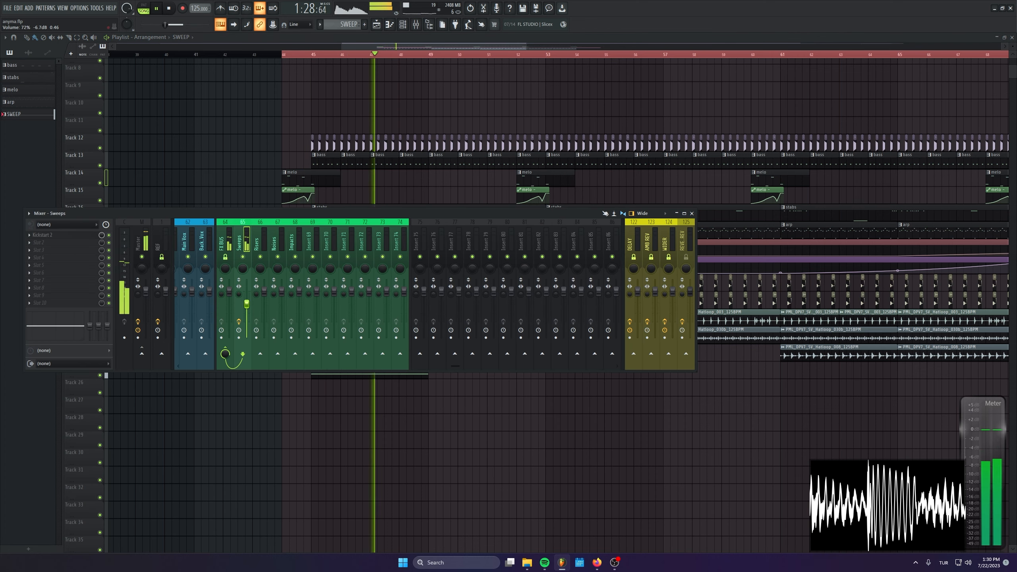
key("F9")
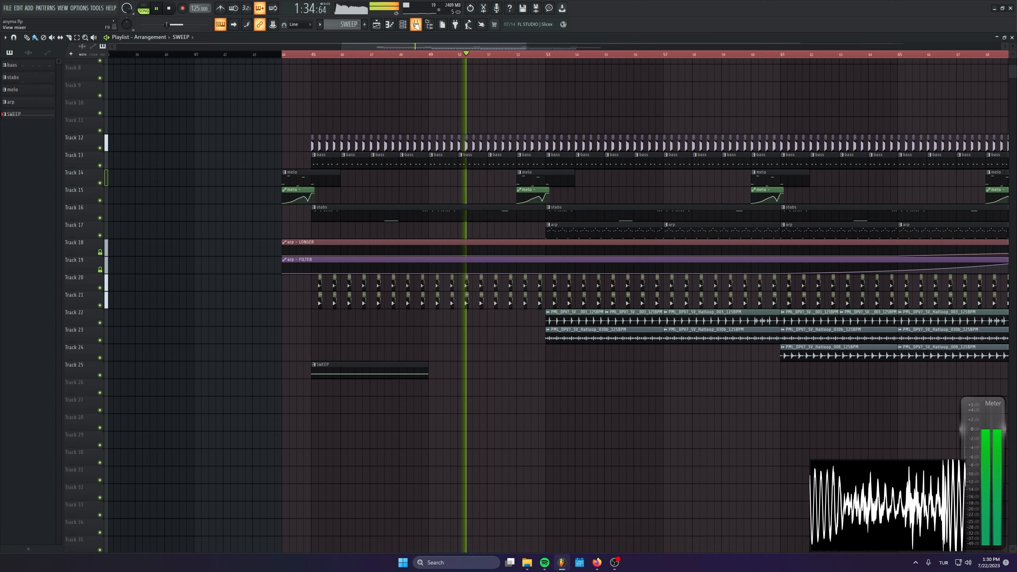
Step: Add FabFilter Pro-Q 3 before Kickstart 2 on the Sweeps mixer track with a 30 dB/oct low cut at about 208 Hz
key("F9")
left_click(75, 234)
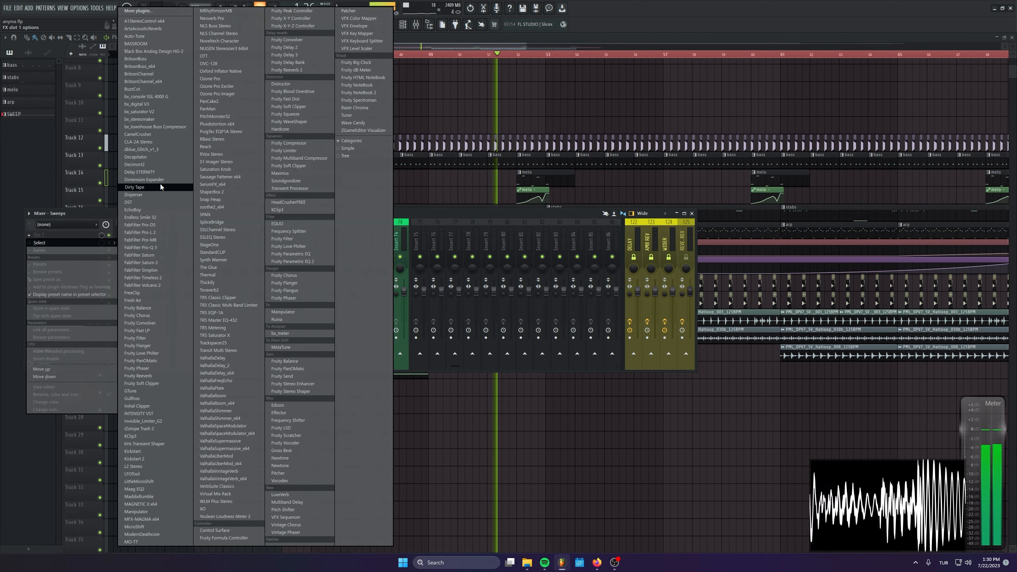
left_click(141, 247)
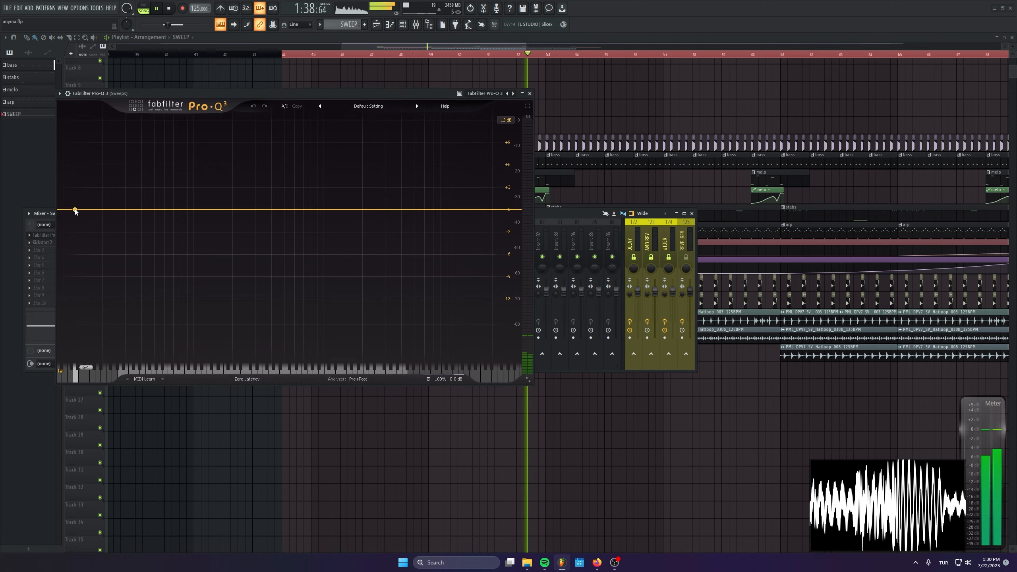
left_click_drag(75, 210, 235, 225)
right_click(583, 421)
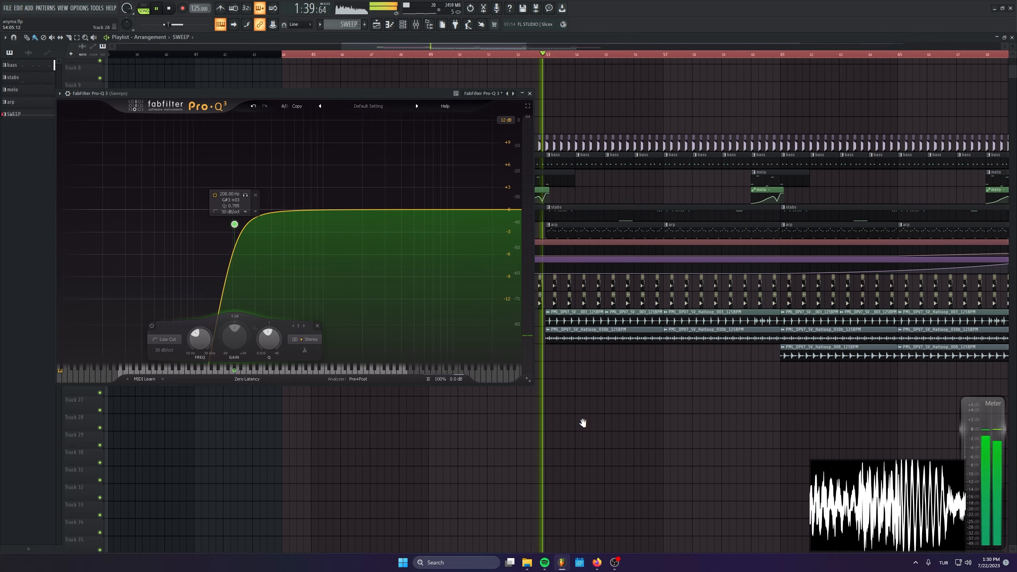
left_click(530, 93)
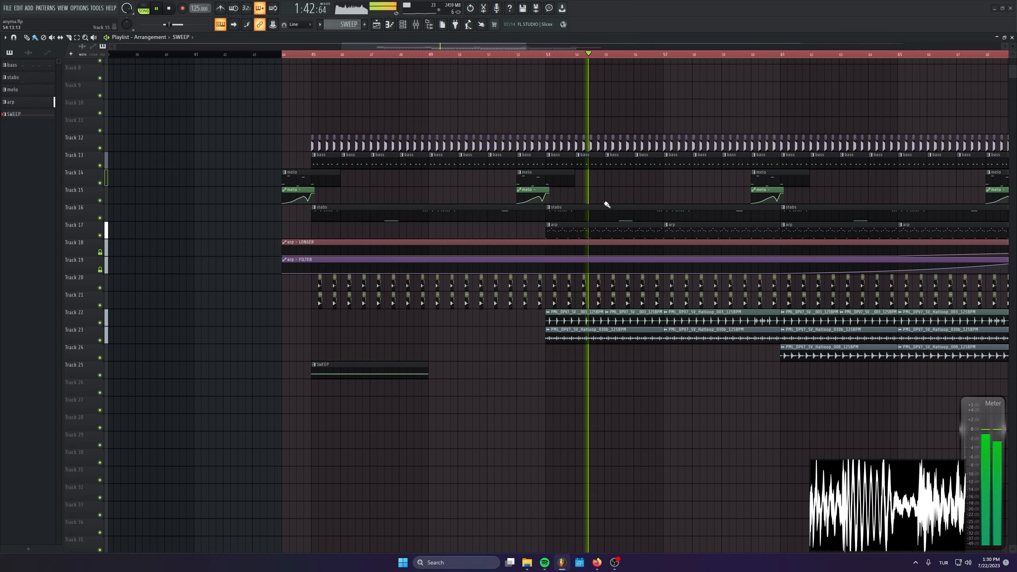
Step: Insert an empty playlist track above the arp - LONGER automation and stop playback
left_click_drag(608, 205, 396, 197)
right_click(90, 235)
left_click(119, 391)
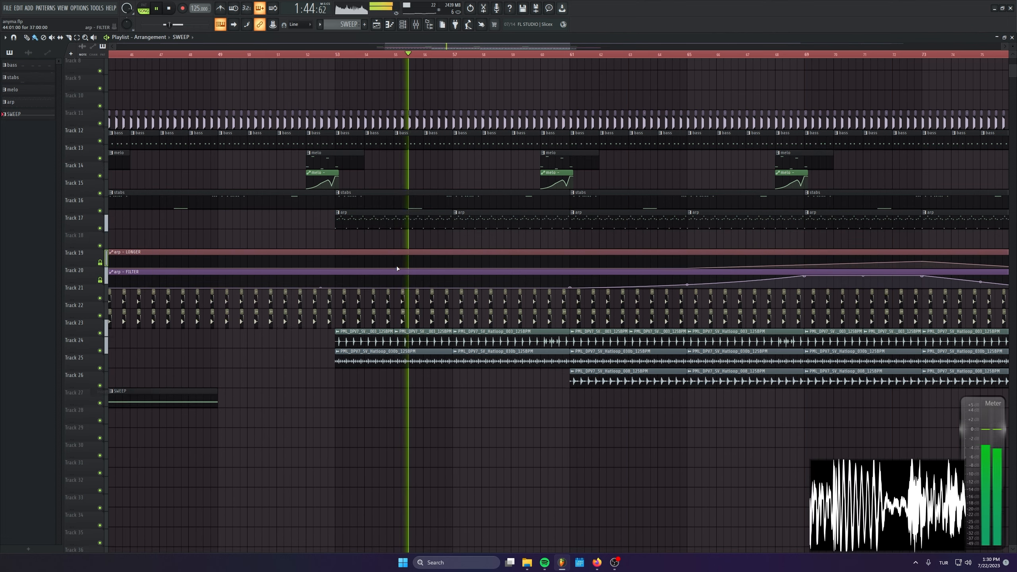
scroll(397, 269, "up", 1)
key("space")
Step: Move FabFilter Simplon above OTT on the second LEAD BUS and create an automation clip for its Filter 1 frequency
left_click(416, 24)
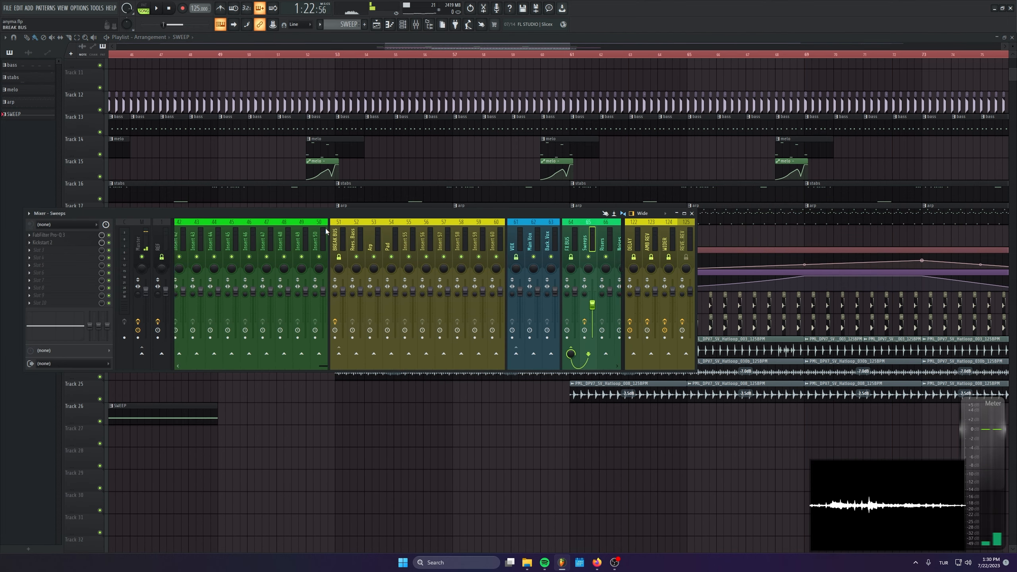
scroll(326, 231, "left", 7)
left_click(422, 236)
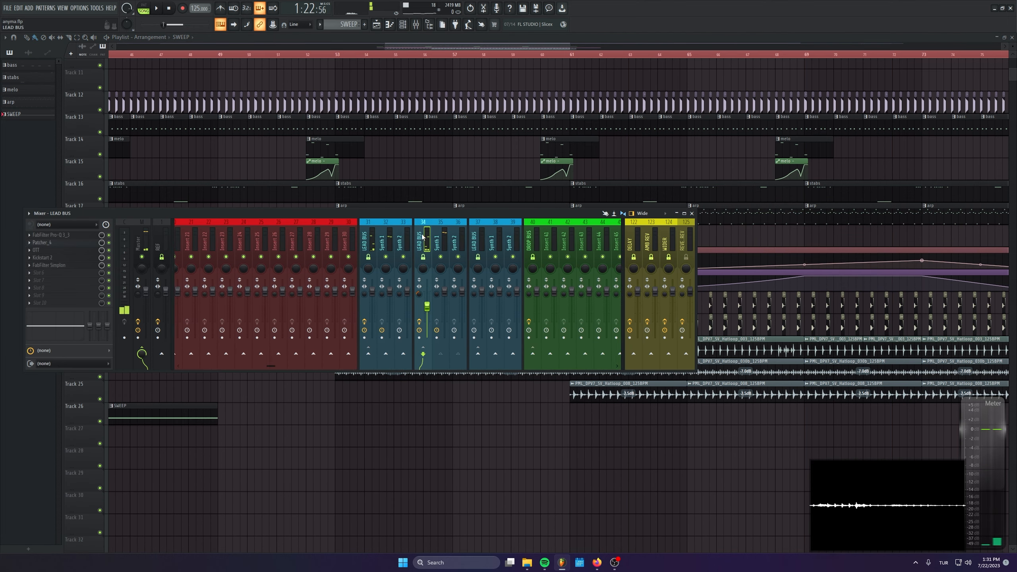
left_click(61, 266)
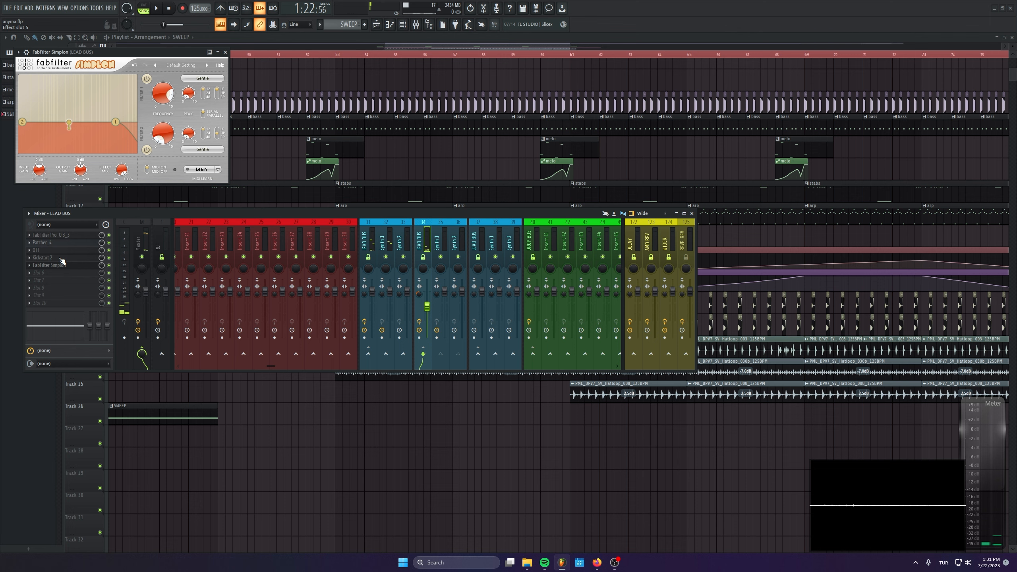
right_click(165, 95)
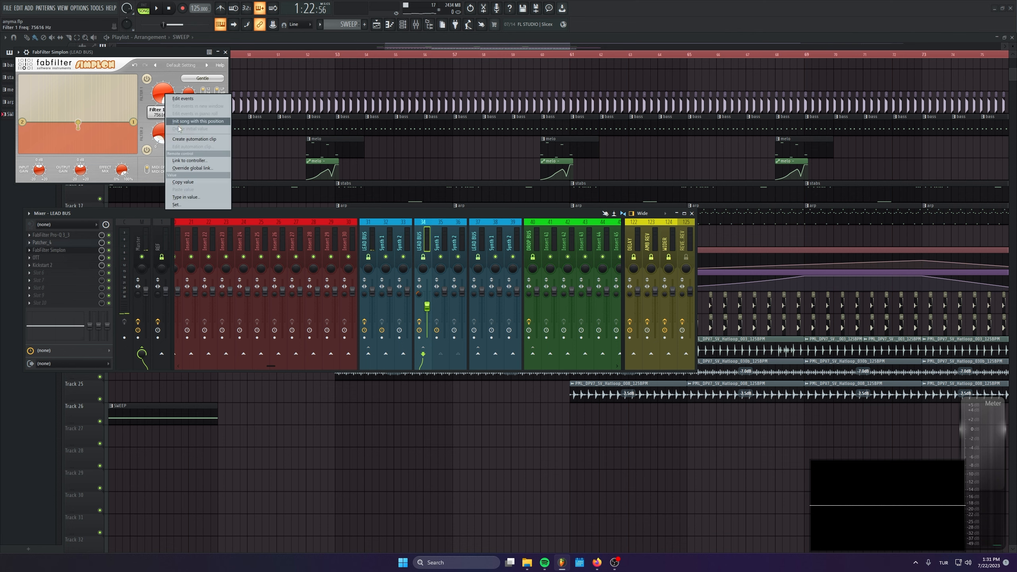
left_click(191, 140)
Step: Place the Simplon filter automation on Track 18 and shape it to stay low until bar 52 and rise to bar 53
left_click(290, 127)
left_click_drag(81, 72, 82, 248)
left_click_drag(357, 265, 359, 296)
key("space")
scroll(392, 246, "up", 2)
right_click(406, 247)
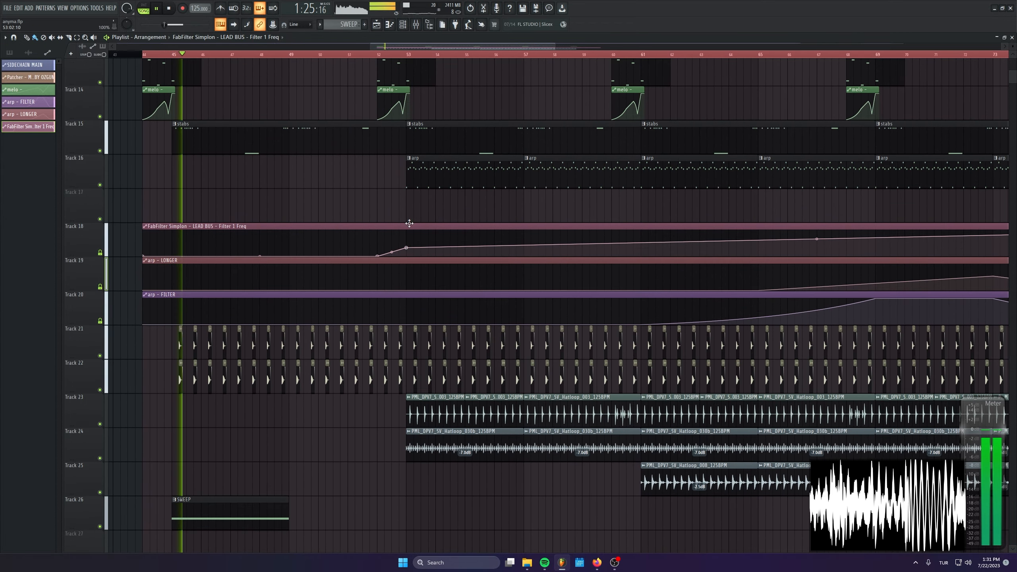
Step: Raise the filter automation's bar 53 point to 48% and curve it up to a new point at bar 61 during playback
left_click(392, 55)
left_click_drag(561, 260, 341, 241)
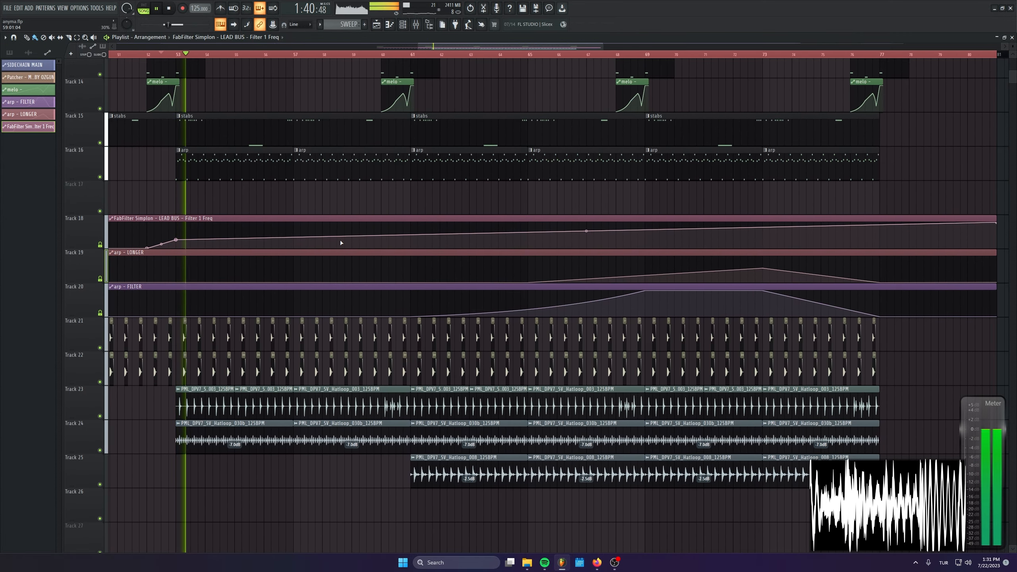
left_click_drag(177, 241, 176, 237)
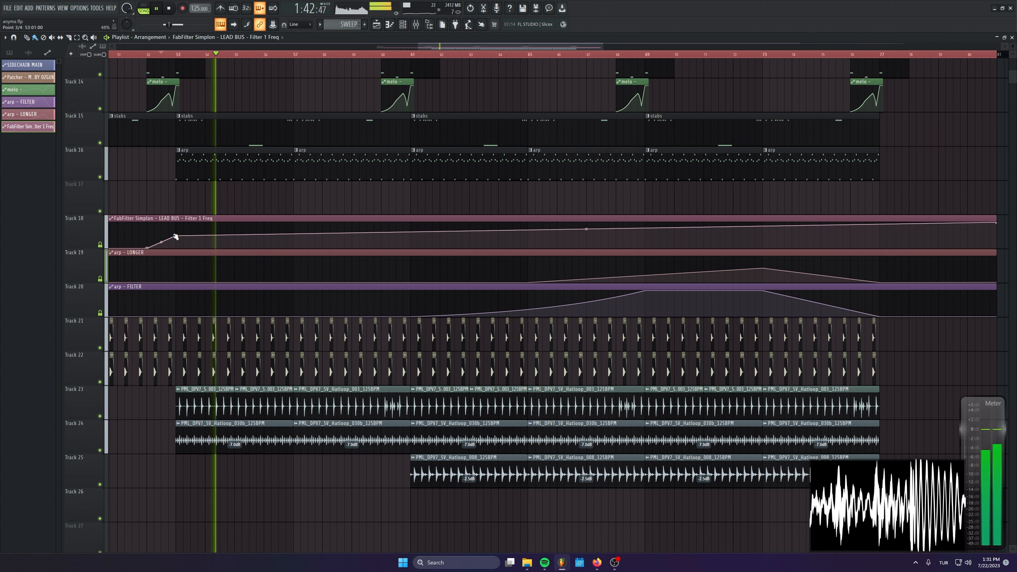
right_click(411, 228)
left_click_drag(412, 228, 412, 222)
left_click_drag(294, 229, 293, 233)
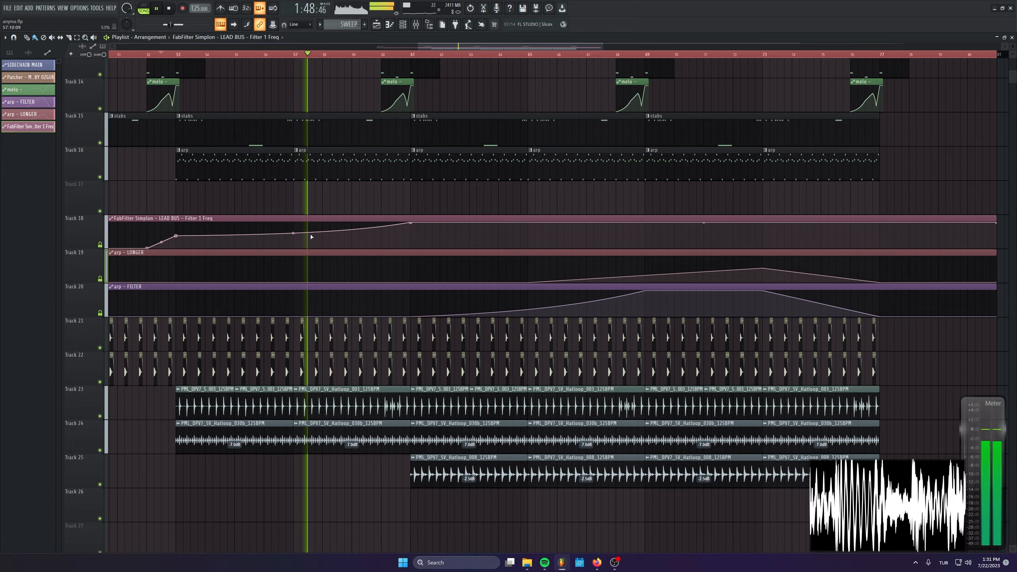
scroll(383, 289, "up", 5)
scroll(384, 288, "down", 5)
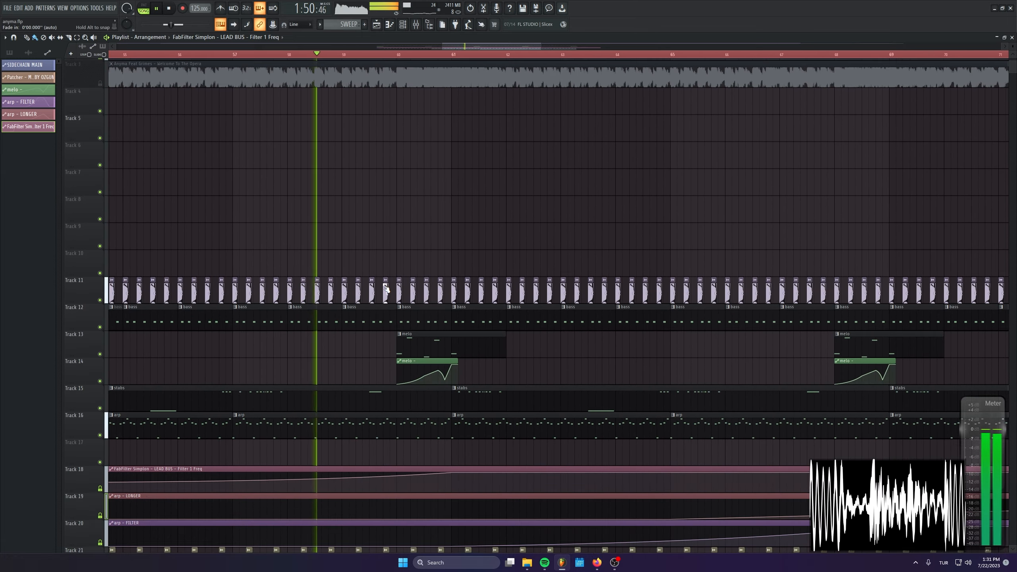
key("space")
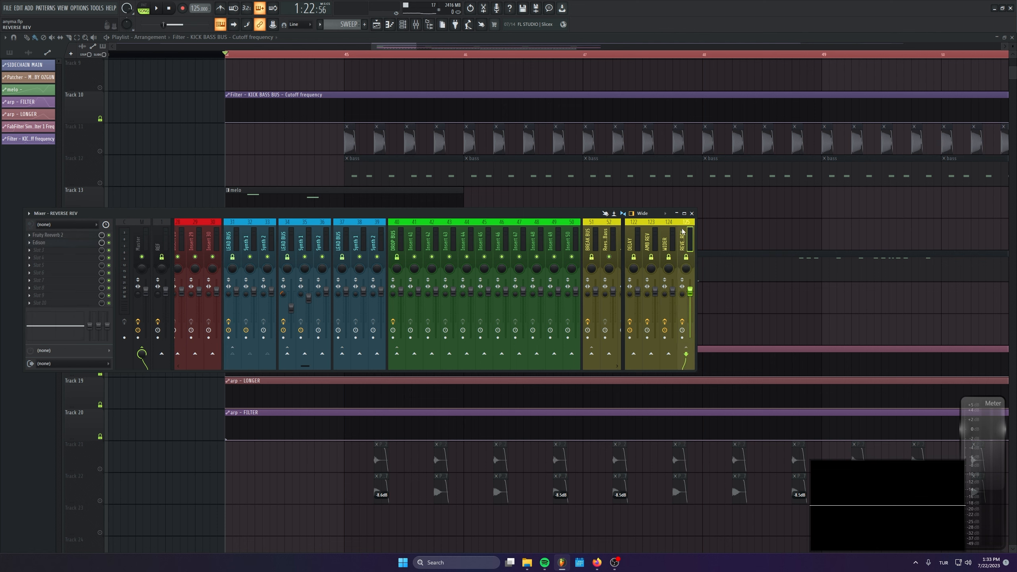
Step: Record the reverb of the melo's opening into Edison on the REVERSE REV mixer track, replacing the old sample
left_click(54, 241)
left_click_drag(299, 252, 299, 240)
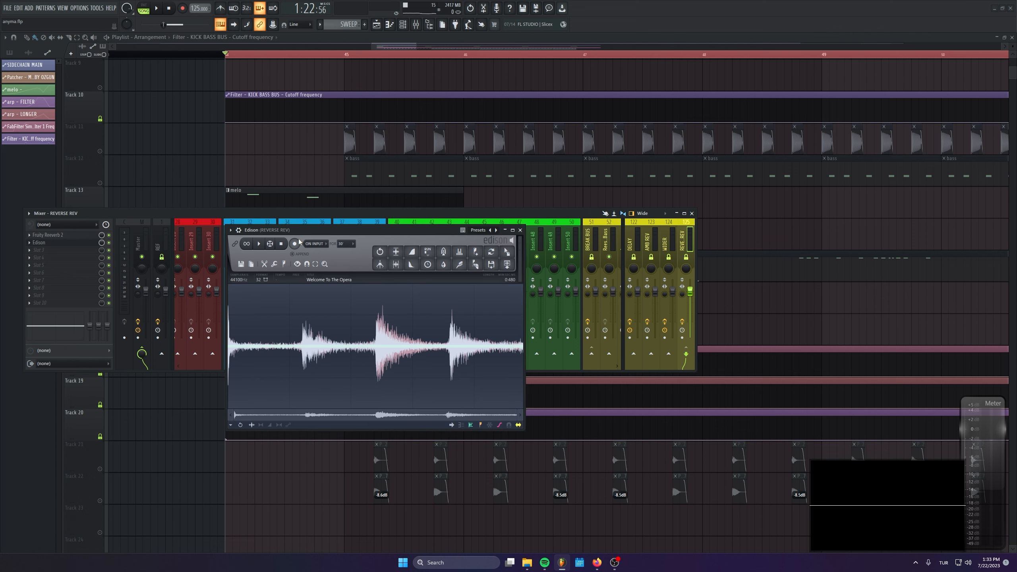
left_click(286, 243)
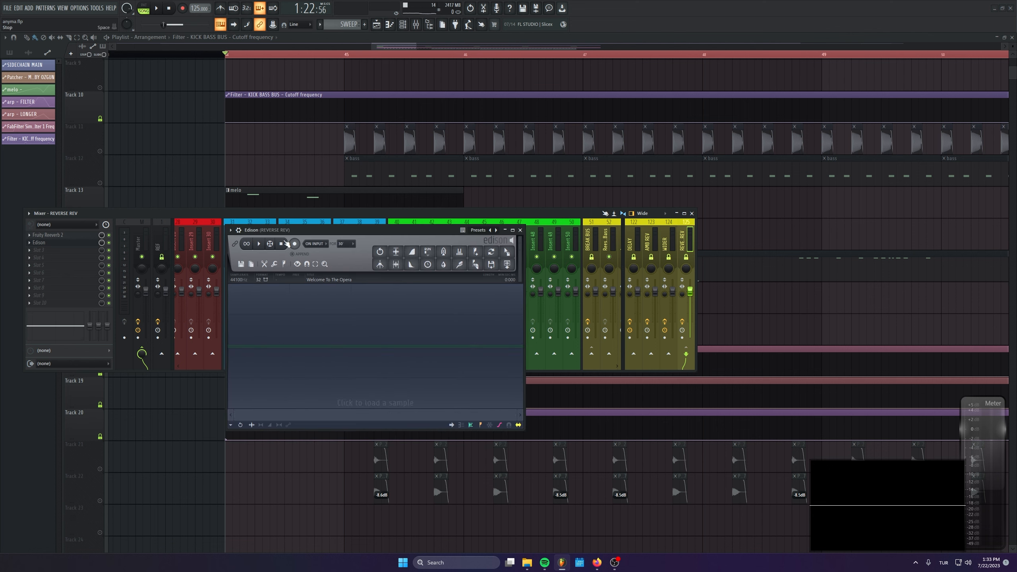
left_click(154, 12)
left_click(169, 10)
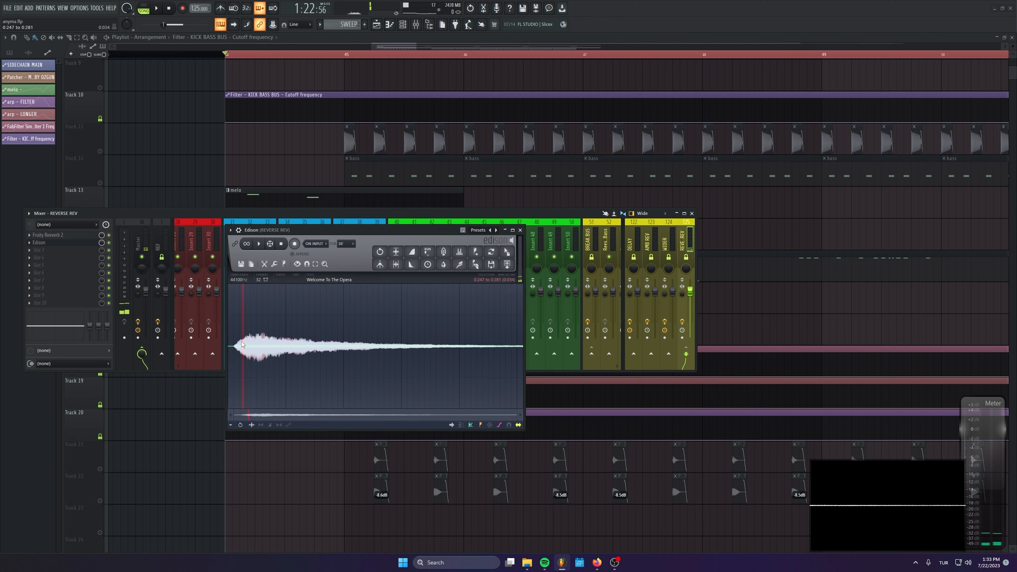
Step: Reverse and normalize the recorded reverb in Edison and drop it into the playlist
key("ctrl+r")
key("ctrl+n")
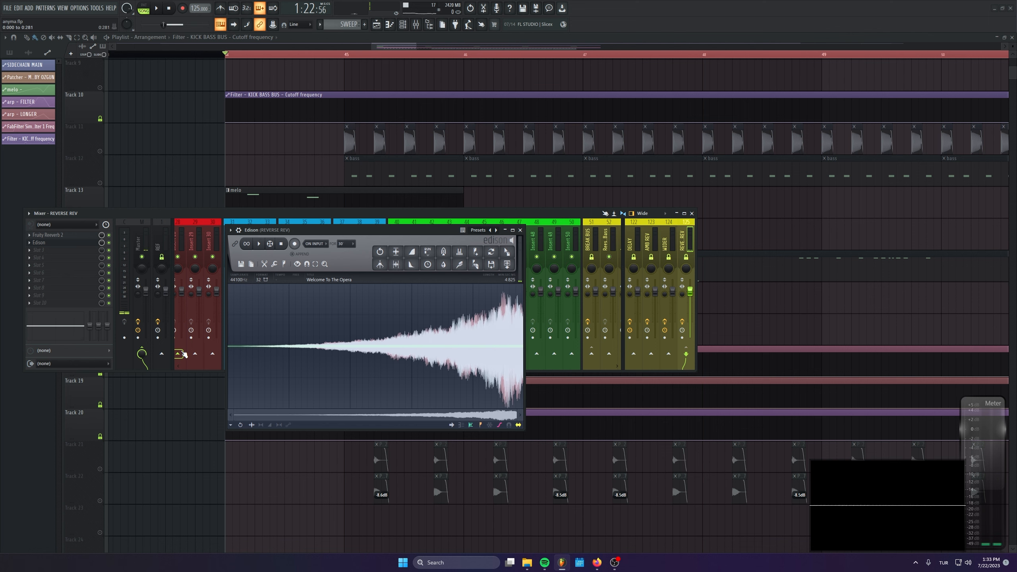
left_click_drag(505, 258, 209, 197)
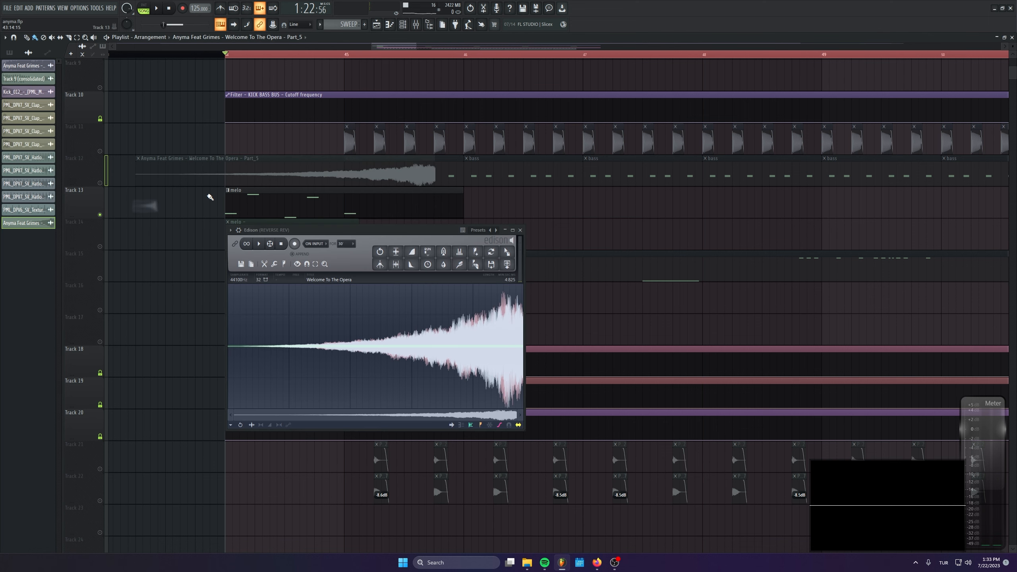
Step: Insert a track above melo and move the reversed reverb clip onto it so that it ends at bar 44
right_click(82, 212)
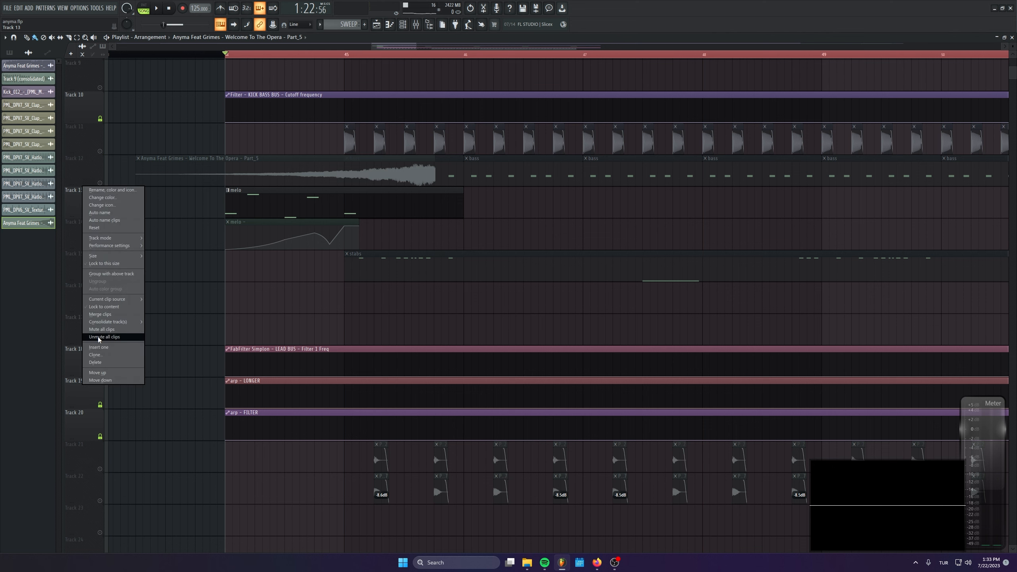
left_click(102, 348)
left_click_drag(312, 182, 148, 206)
left_click_drag(334, 213, 510, 211)
mouse_move(417, 198)
left_mouse_down()
mouse_move(394, 197)
mouse_move(408, 197)
left_mouse_up()
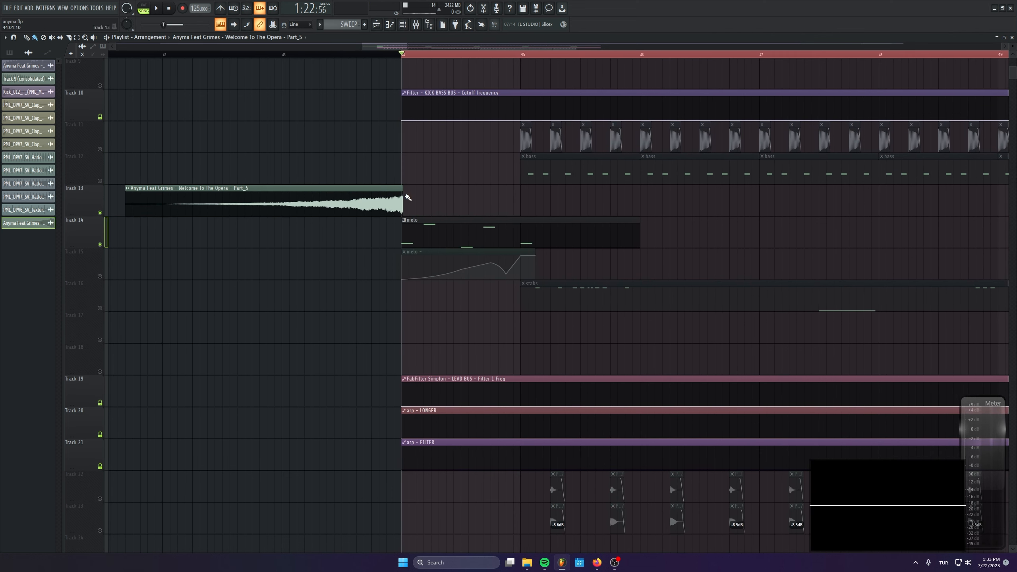
Step: Play back the reversed reverb clip from bar 43 and check the LEAD BUS routing to REVERSE REV
left_click(281, 56)
key("F9")
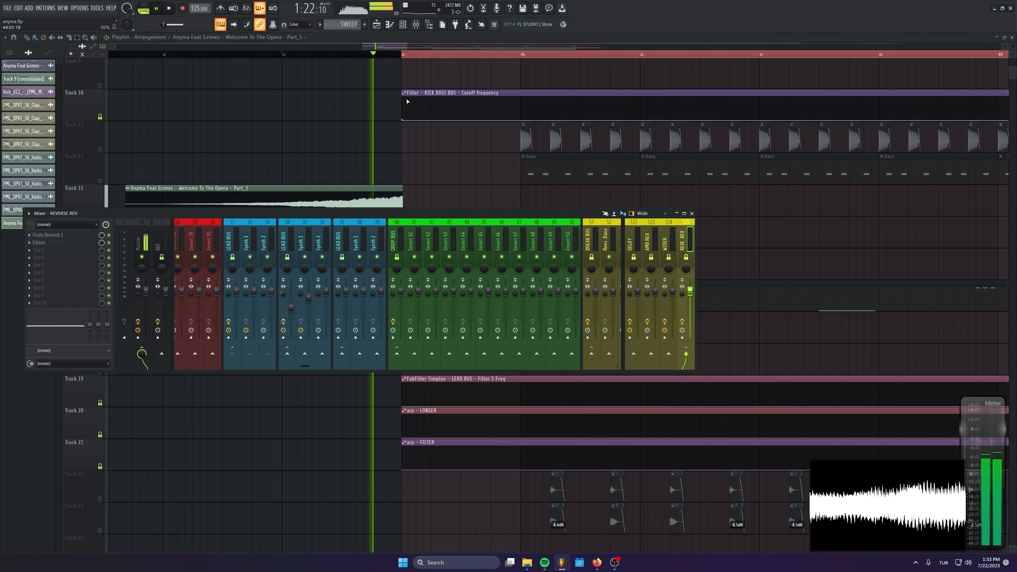
key("space")
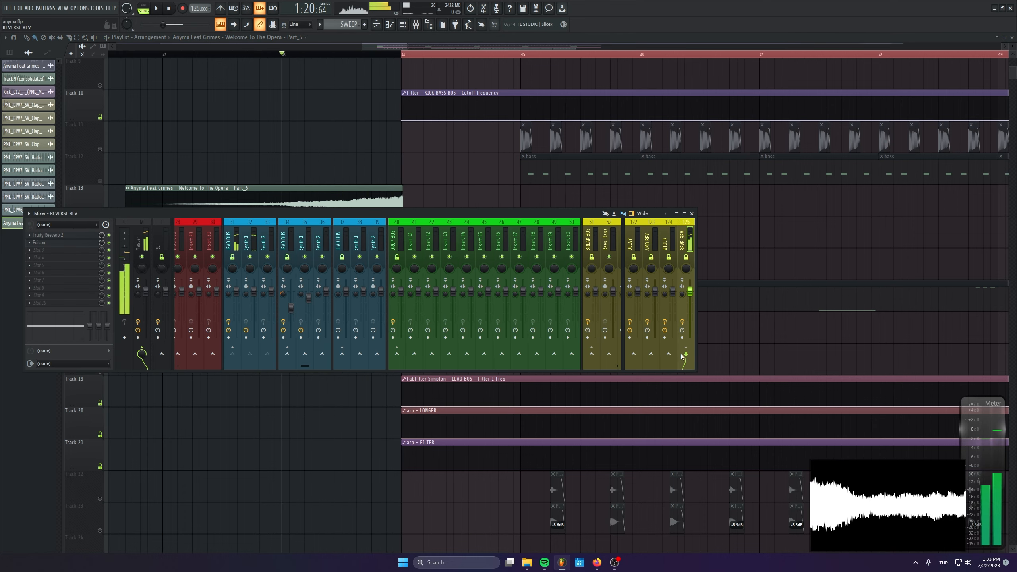
left_click(232, 240)
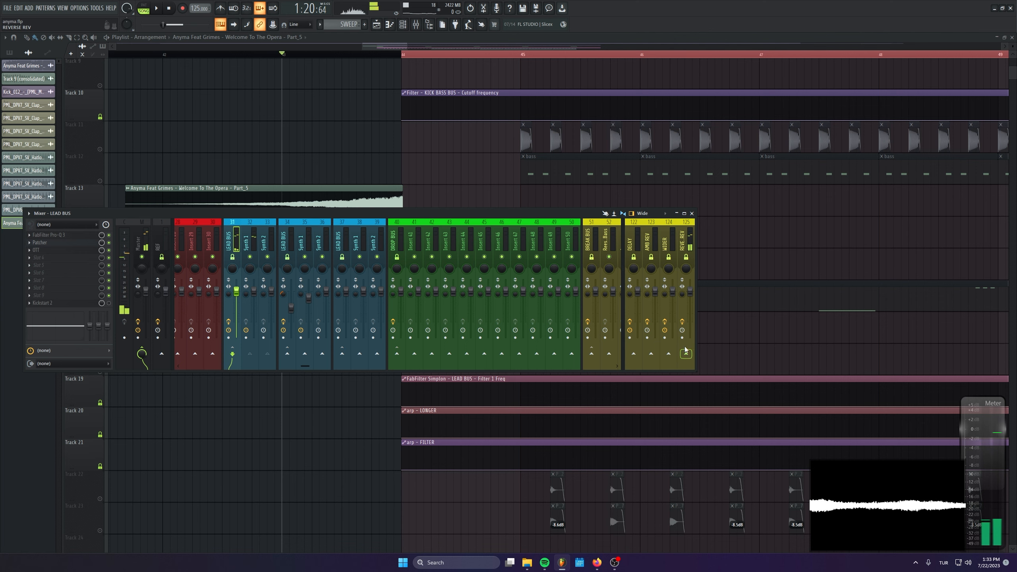
Step: Isolate the stabs track with the melo automation active and set the playhead at the long stab note in bar 47
left_click_drag(825, 292, 376, 273)
scroll(442, 289, "down", 4)
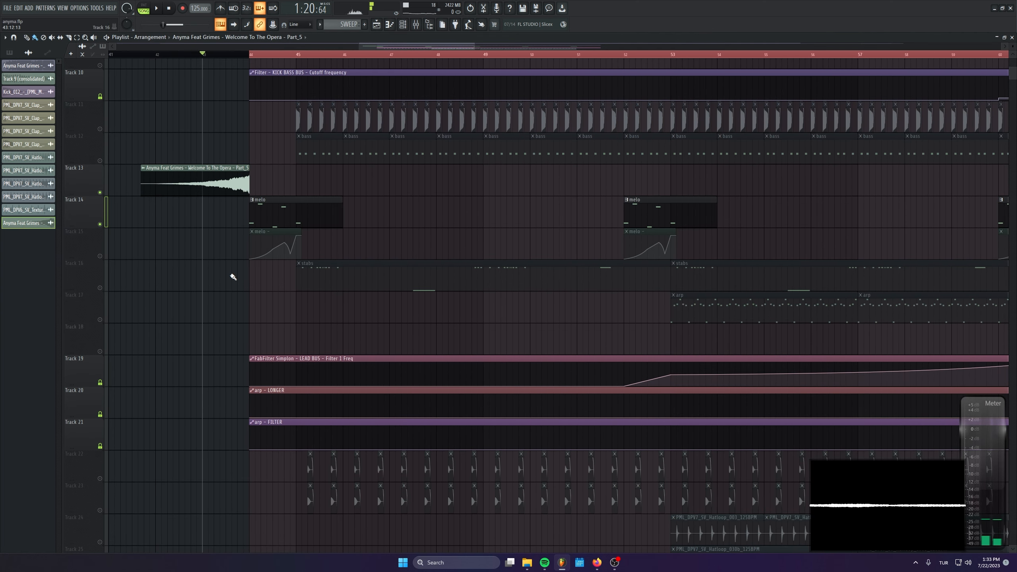
left_click(100, 256)
left_click(101, 289)
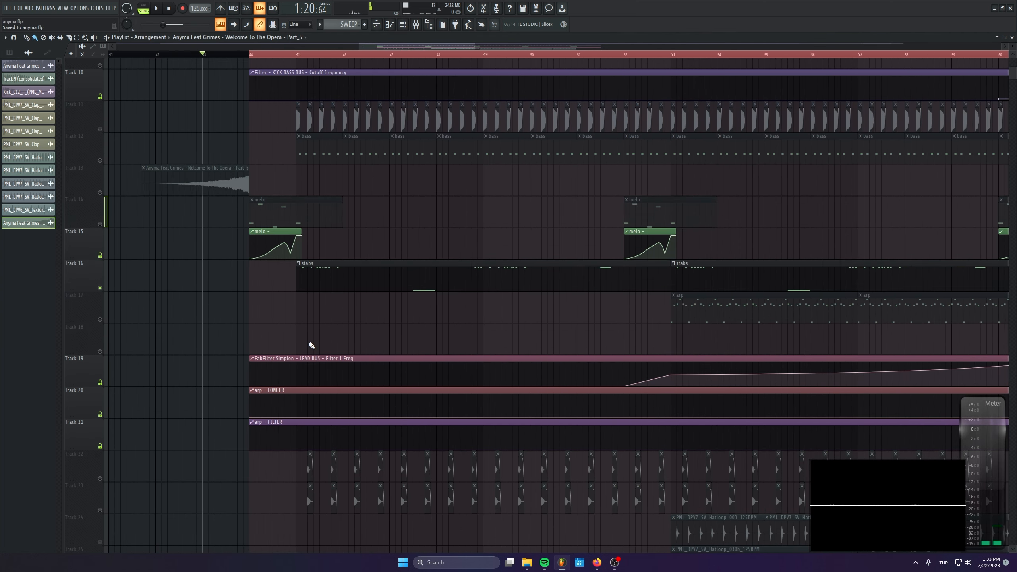
scroll(318, 345, "up", 1)
left_click(413, 55)
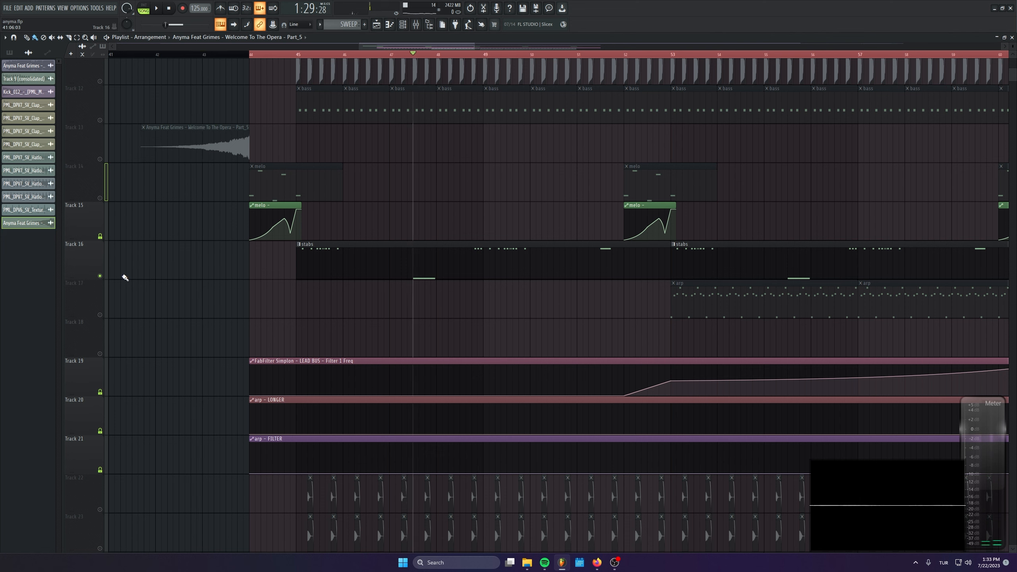
Step: Audition the long stab note, clear Edison on the REVERSE REV insert, and record the note's reverb tail from bar 47
left_click(423, 29)
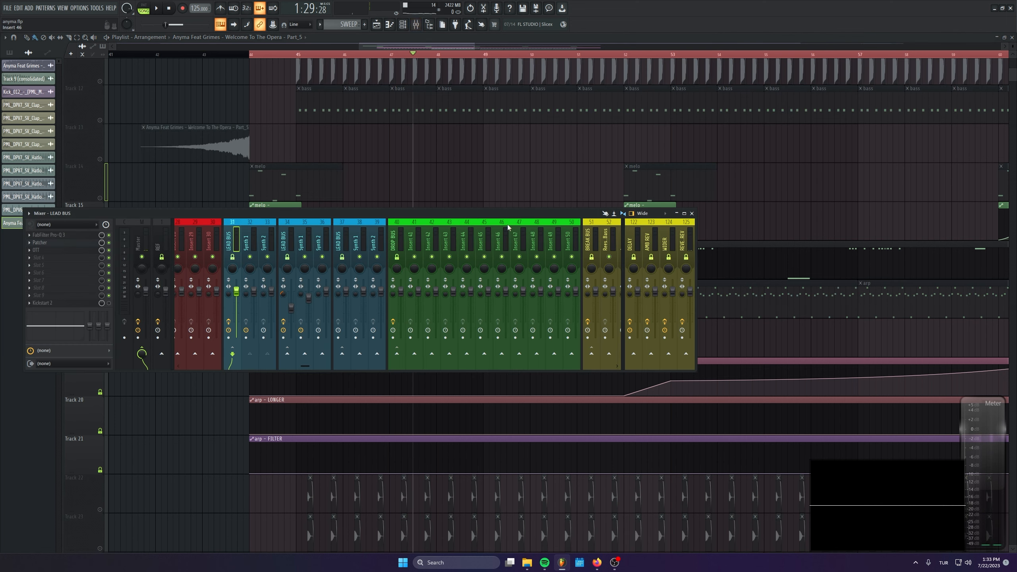
key("space")
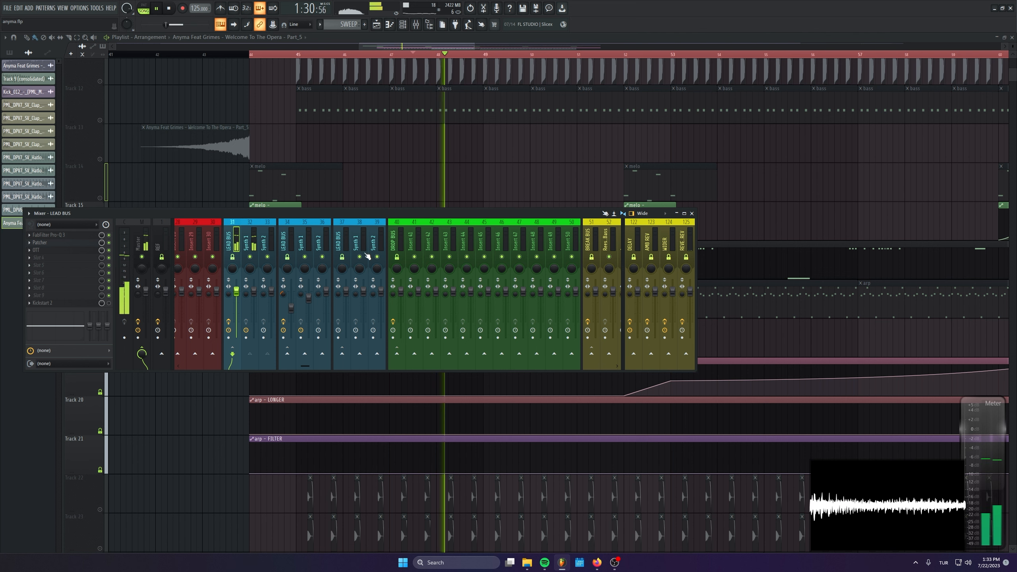
key("space")
left_click(686, 347)
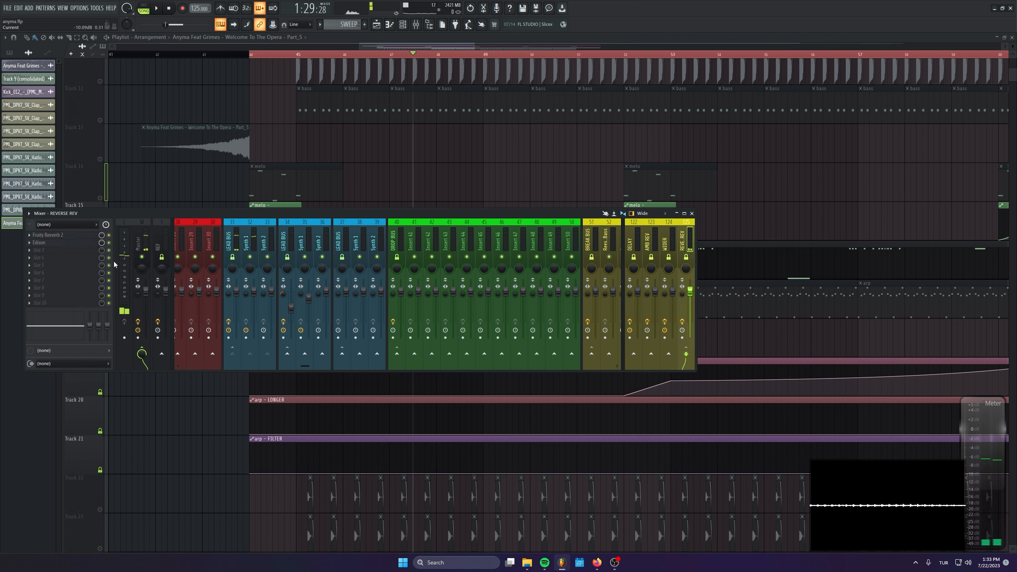
left_click(77, 244)
key("ctrl+n")
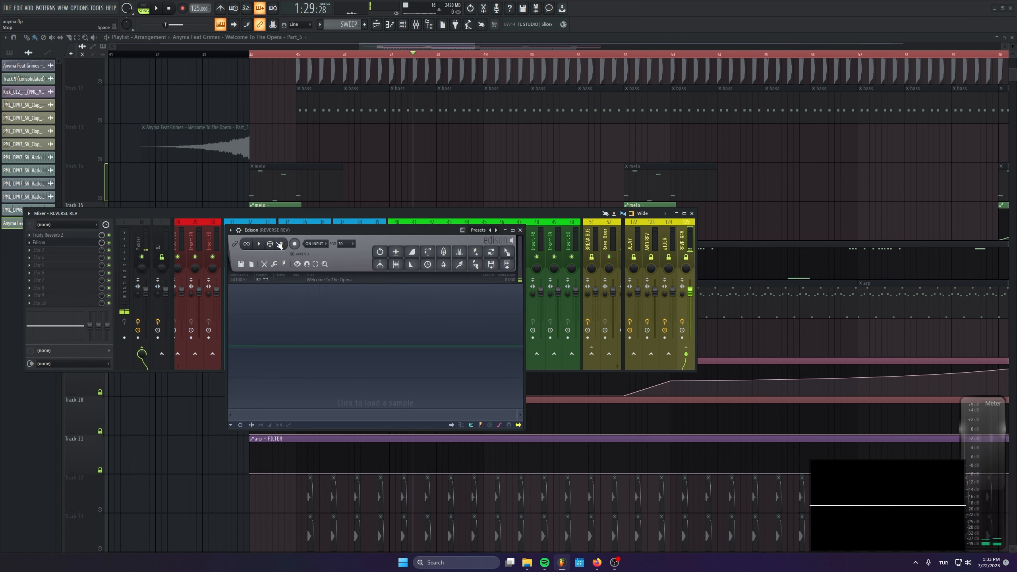
key("space")
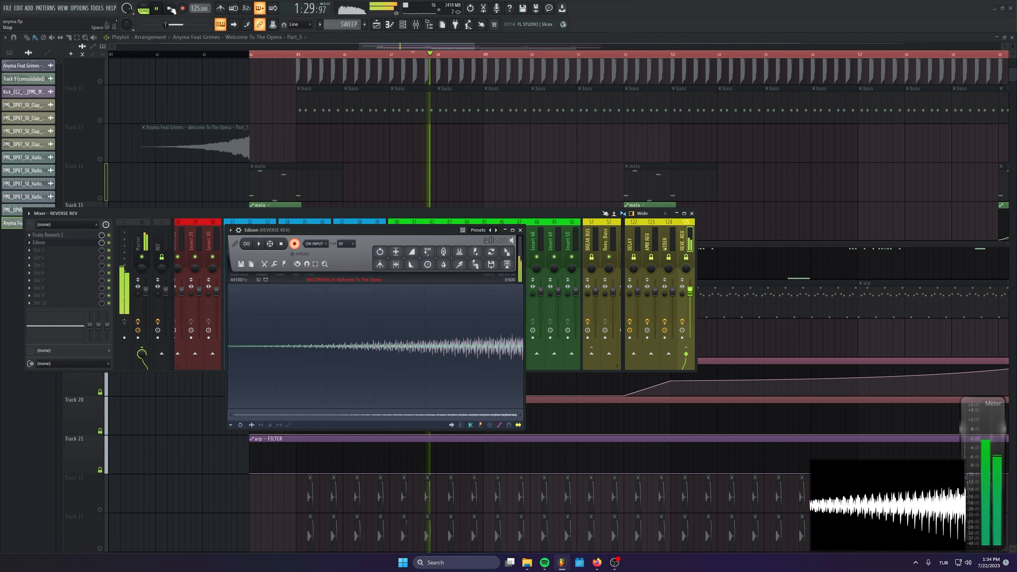
key("space")
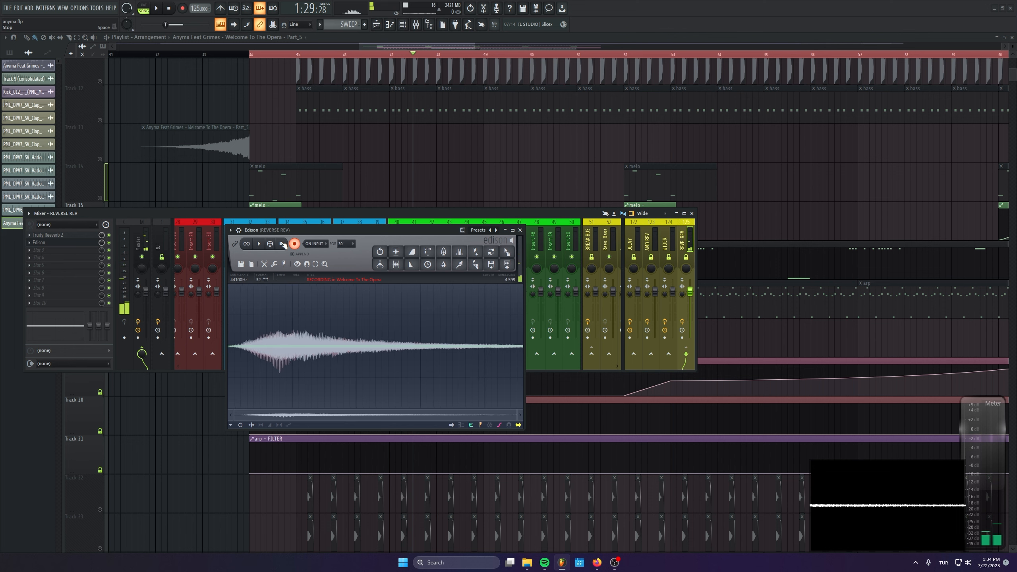
left_click(283, 244)
Step: Trim the start of the recorded stab reverb, reverse and normalize it, and place it in the playlist
key("ctrl+Delete")
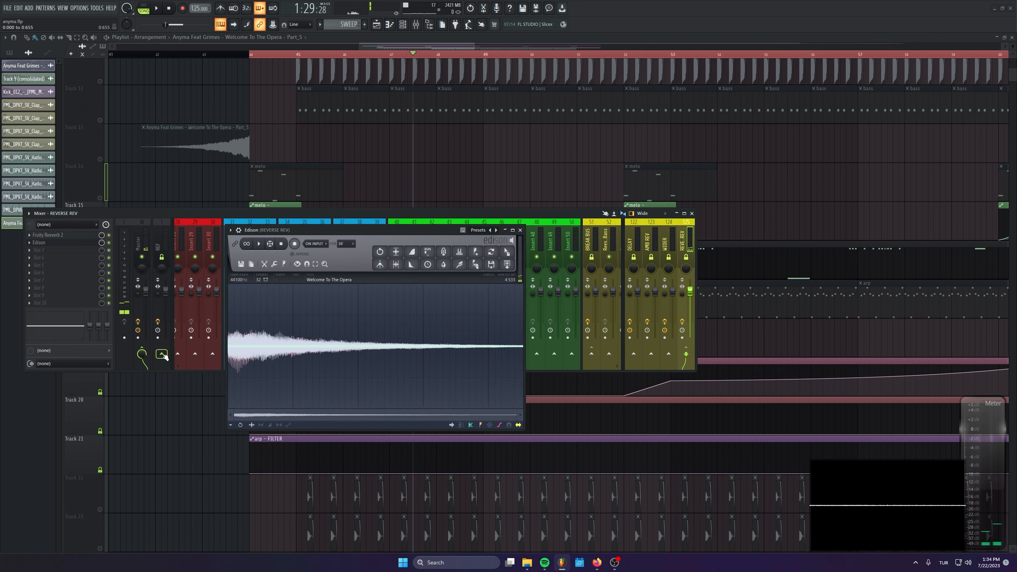
key("ctrl+r")
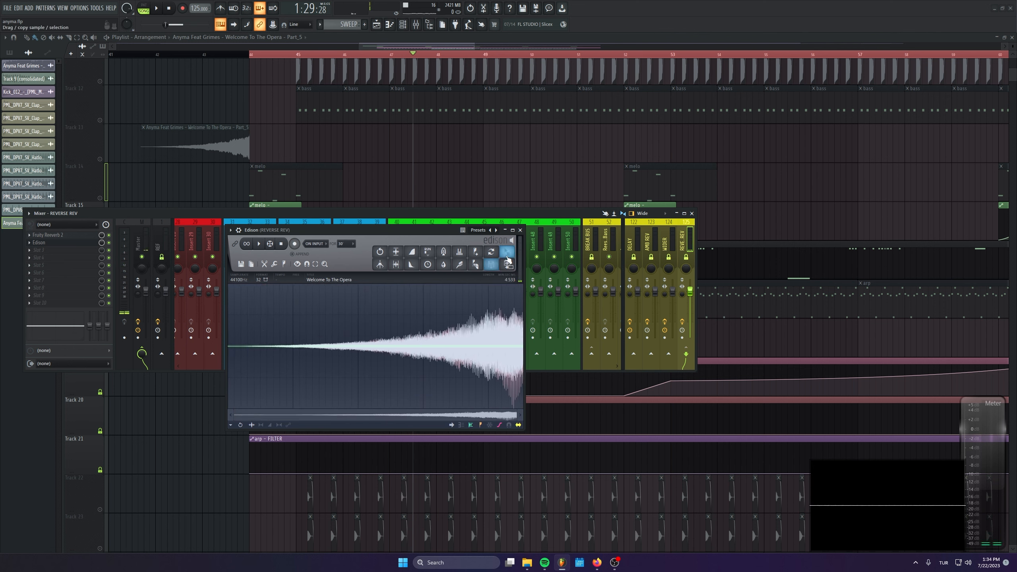
left_click_drag(507, 252, 477, 177)
left_click(520, 231)
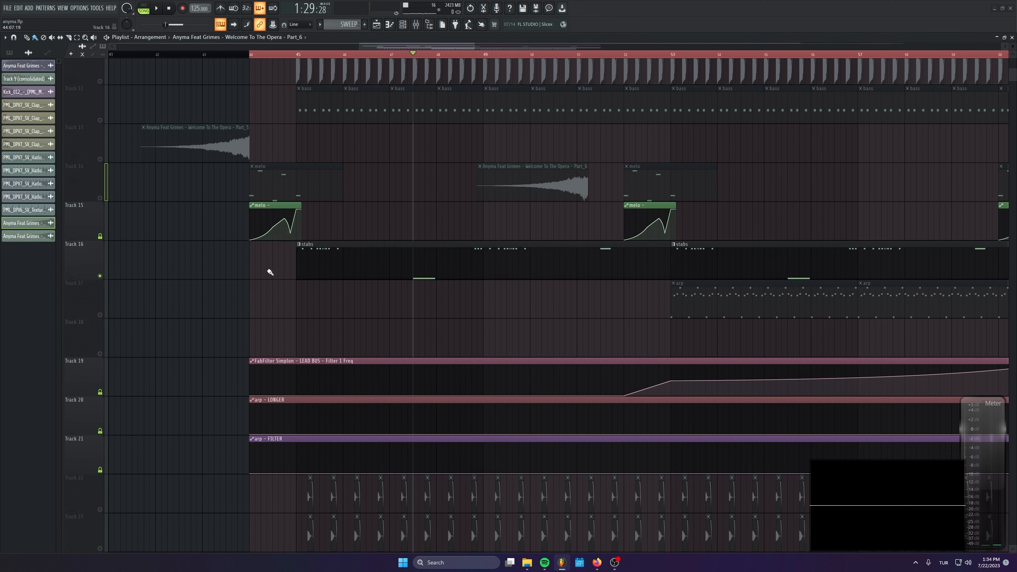
Step: Insert a track above stabs and move the new reversed reverb clip onto it so it ends at bar 47's long note
right_click(66, 261)
right_click(87, 257)
left_click(121, 398)
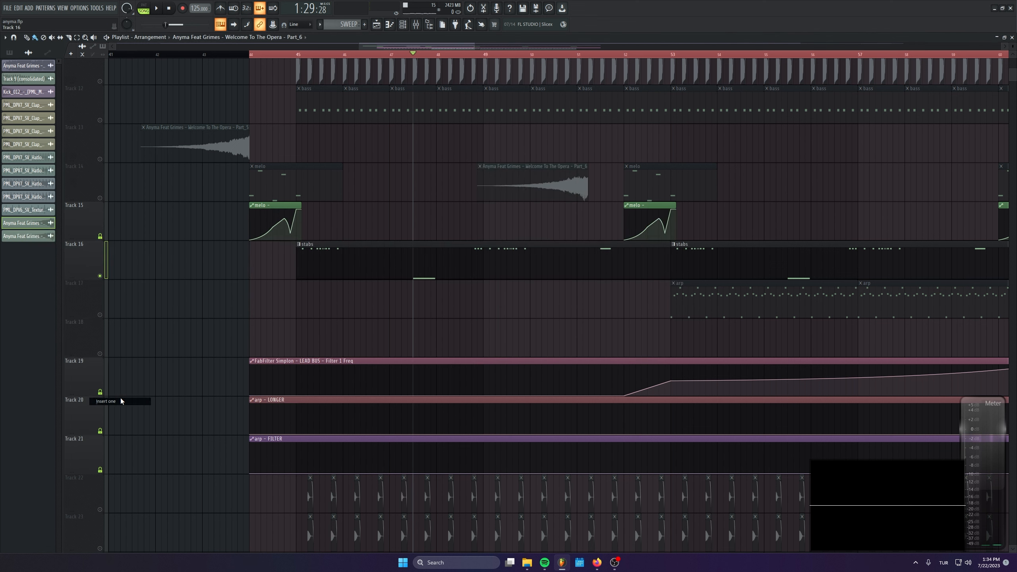
left_click_drag(562, 180, 382, 252)
scroll(429, 262, "up", 3)
scroll(381, 252, "up", 5)
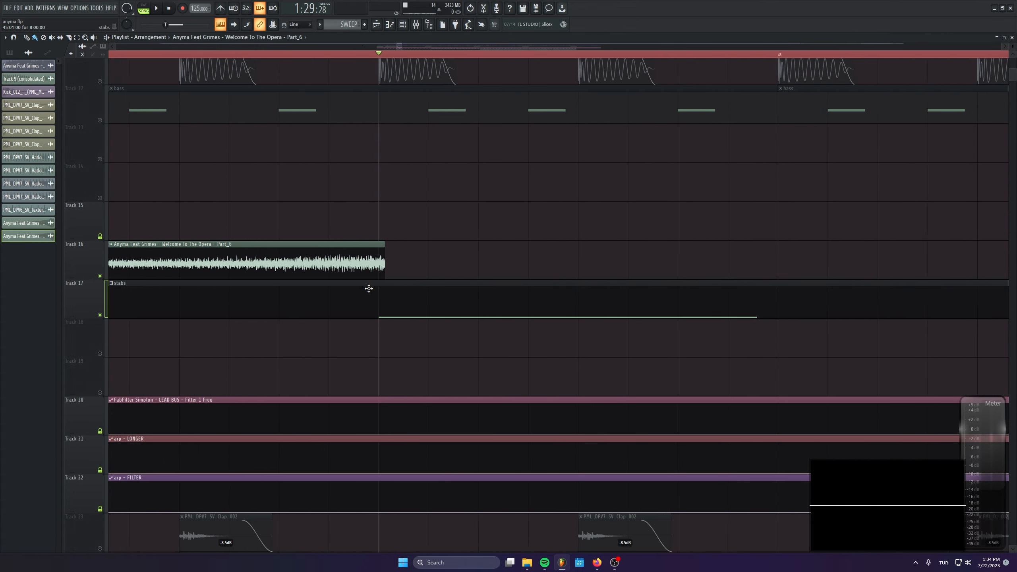
scroll(329, 318, "down", 5)
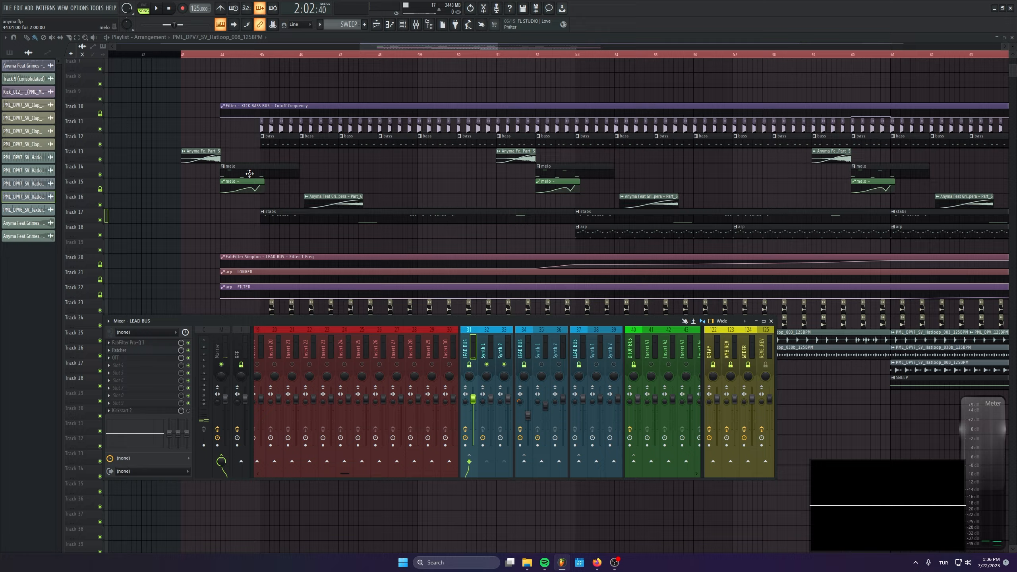
Step: Play the arrangement from bar 44 and bring up the mixer to check the LEAD BUS inserts
key("space")
left_click(222, 55)
key("space")
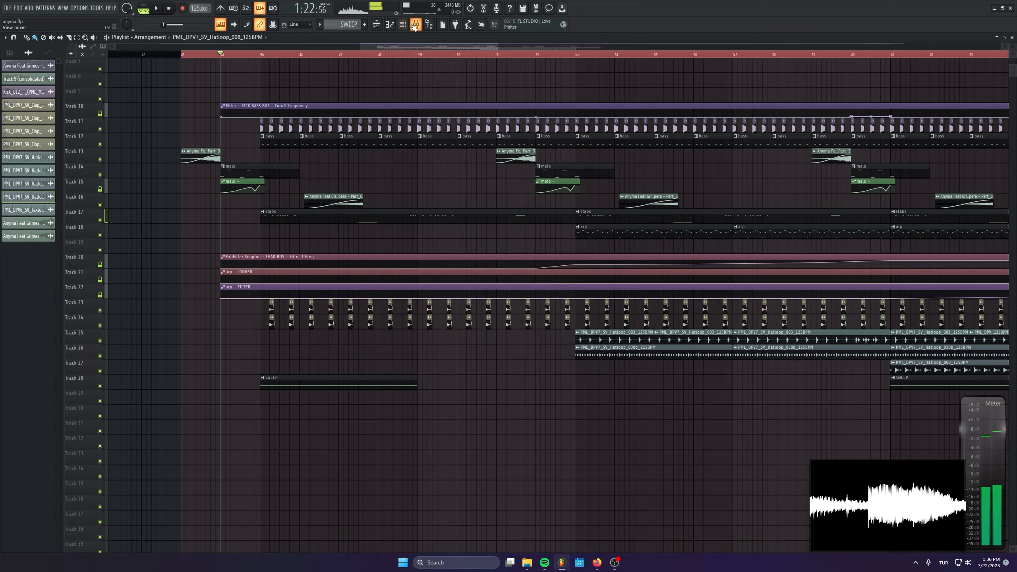
left_click(404, 25)
left_click(404, 25)
left_click(416, 25)
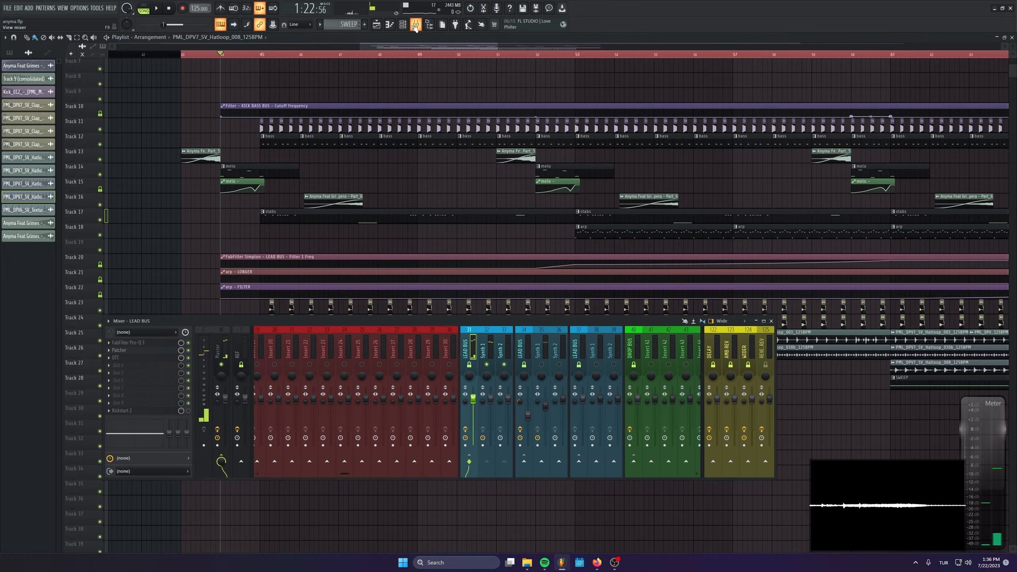
Step: Examine the Patcher effect chain on the LEAD BUS, including its Fruity Delay 3 settings
left_click(91, 351)
left_click(91, 359)
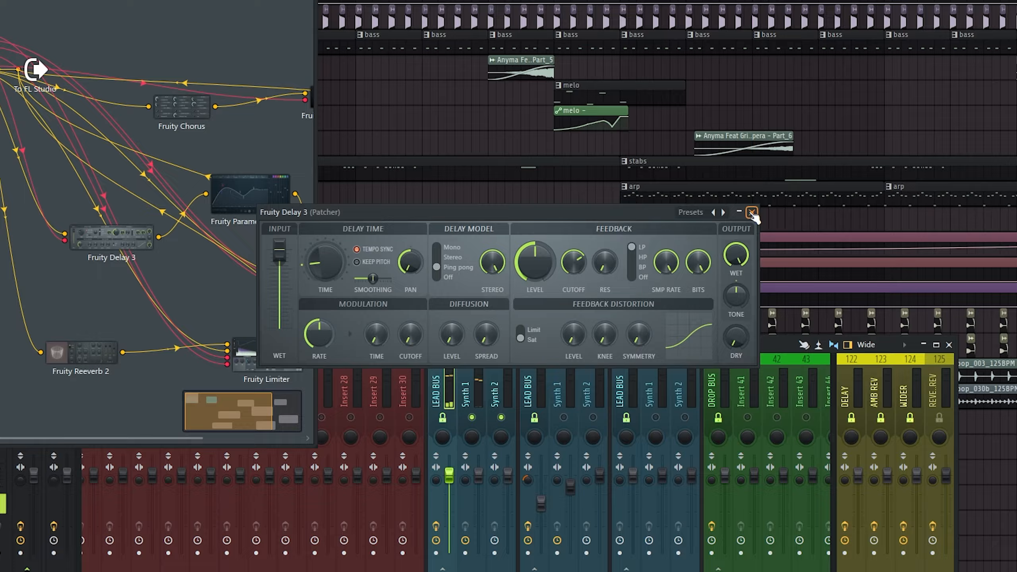
left_click(876, 175)
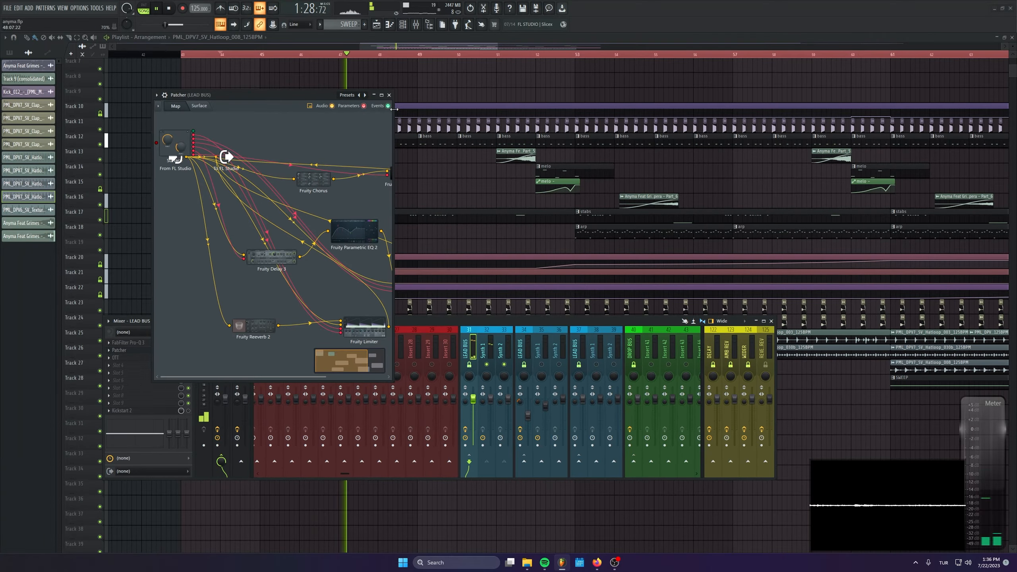
key("Escape")
key("F9")
Step: Toggle solo on the bass track and check the mixer routing in the Part_5 reversed reverb clip's sample settings
scroll(449, 264, "down", 3)
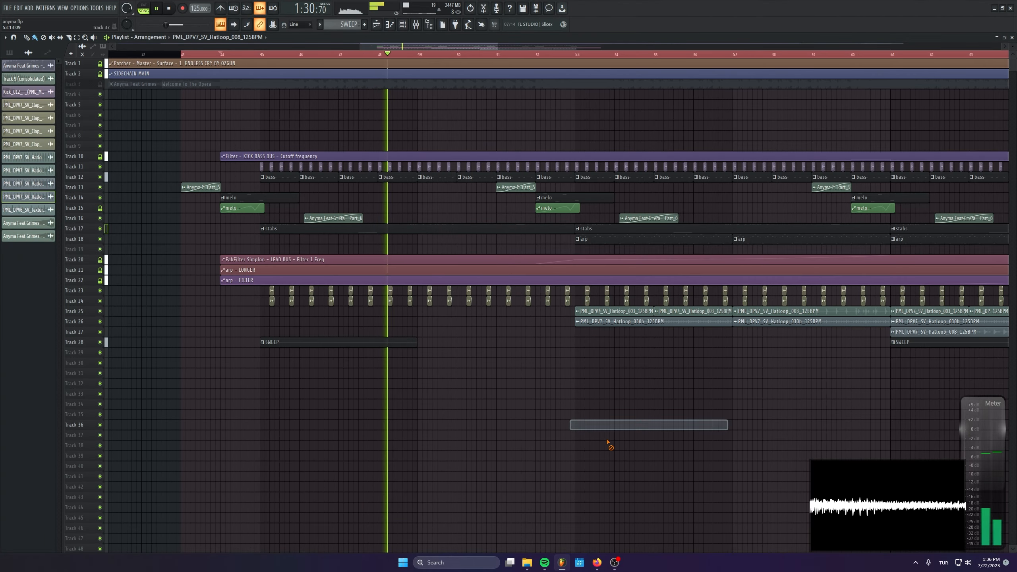
scroll(431, 325, "up", 4)
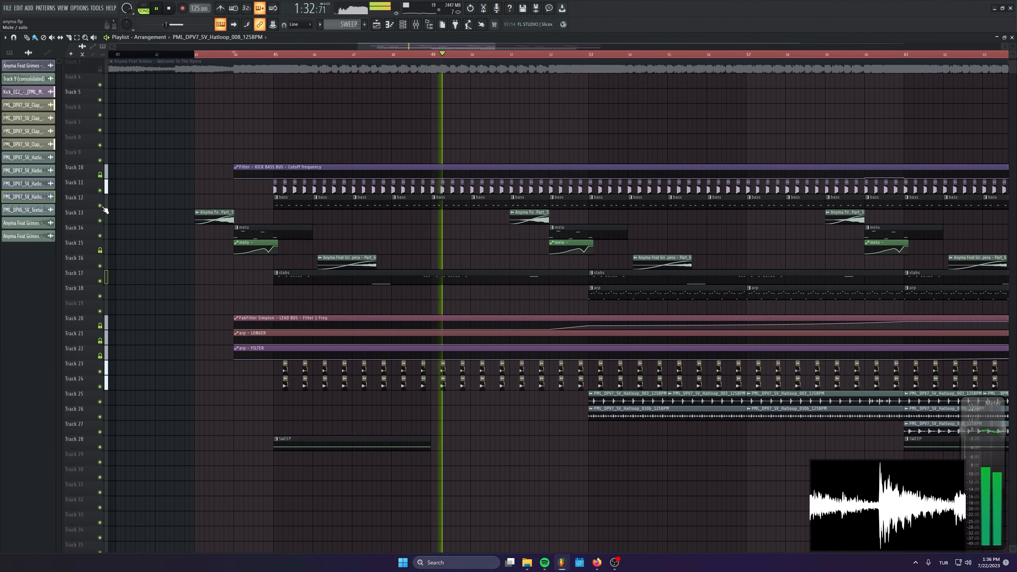
right_click(101, 206)
right_click(100, 205)
double_click(230, 213)
key("space")
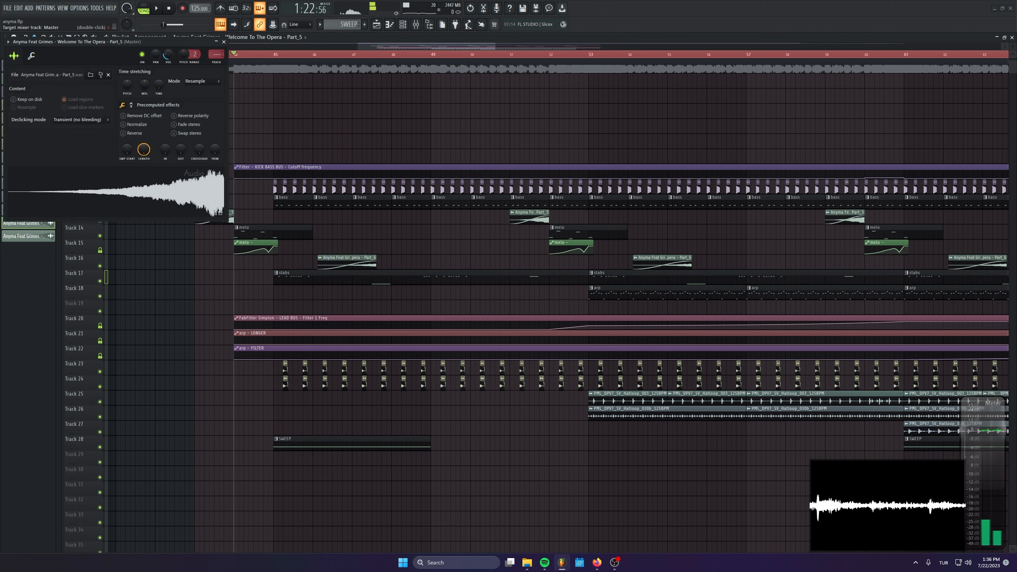
key("F9")
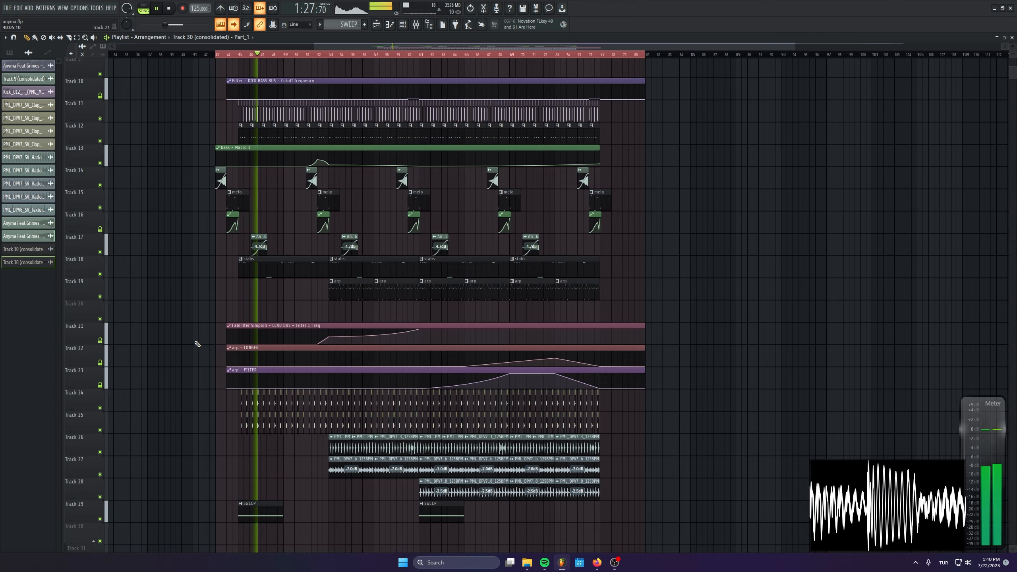
Step: Play back the full arrangement from bar 43 and review all tracks and automation clips
key("space")
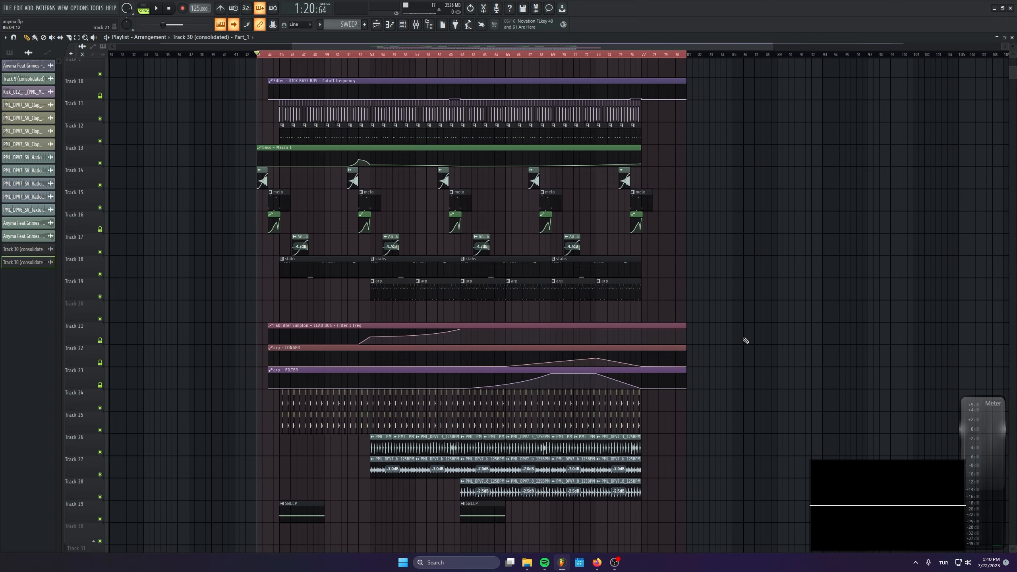
scroll(431, 342, "up", 5)
scroll(571, 398, "down", 1)
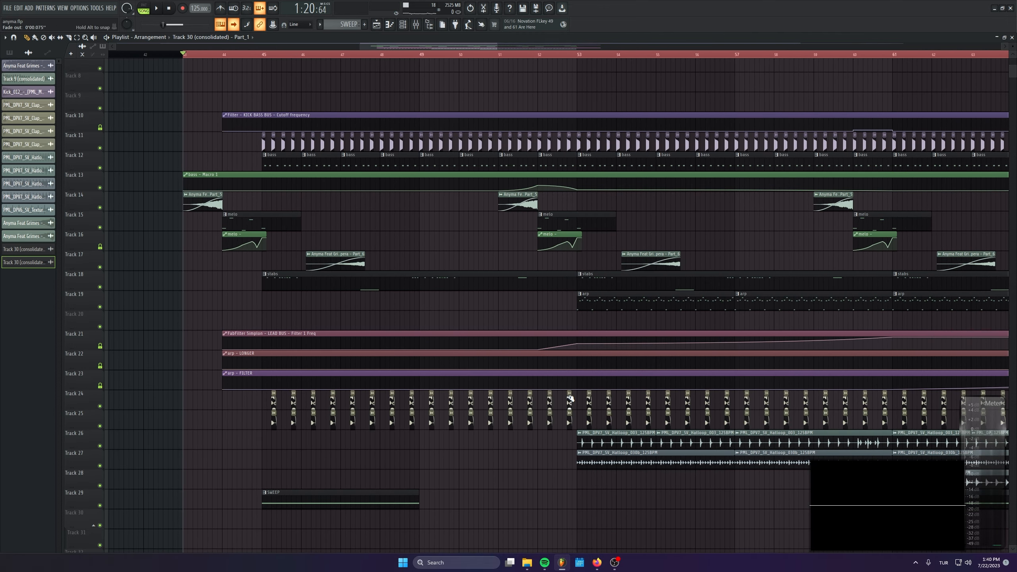
scroll(557, 381, "down", 1)
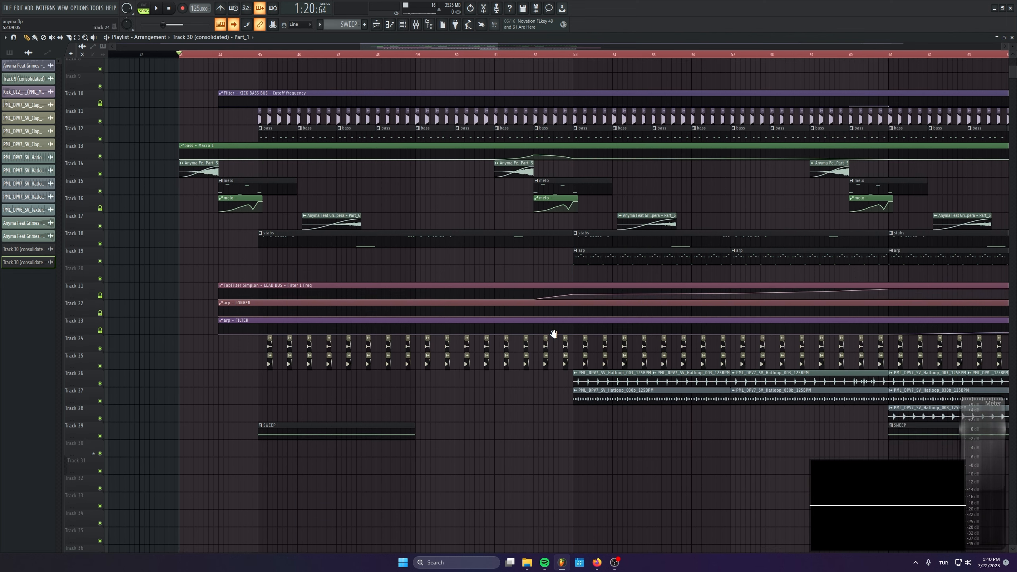
key("space")
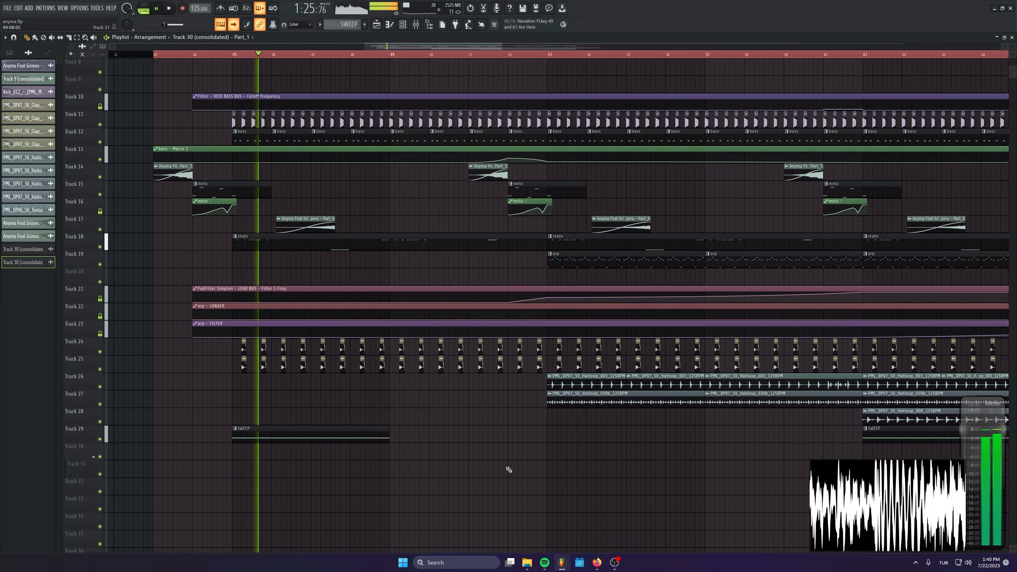
scroll(356, 418, "up", 5, "ctrl")
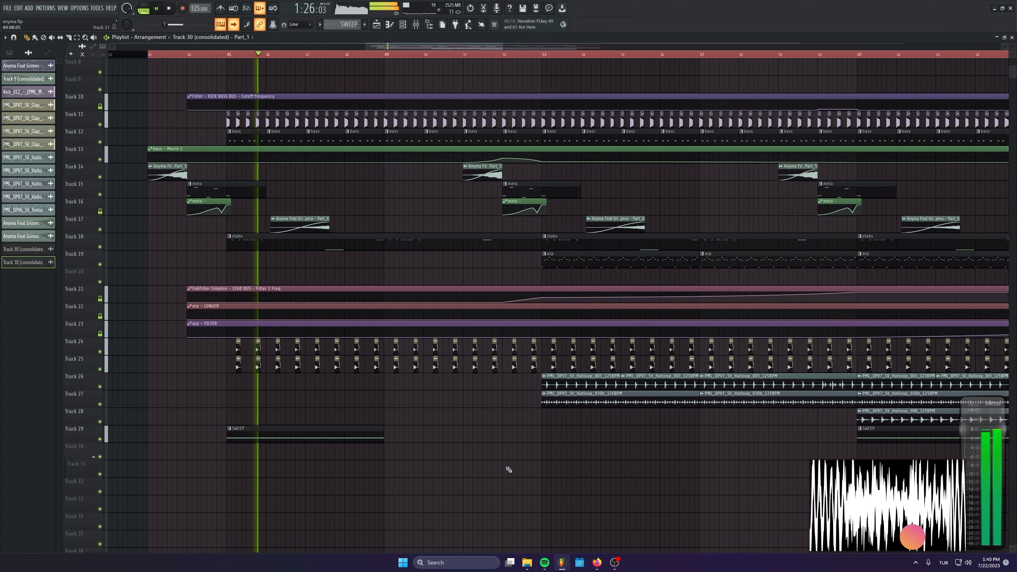
scroll(356, 418, "up", 5)
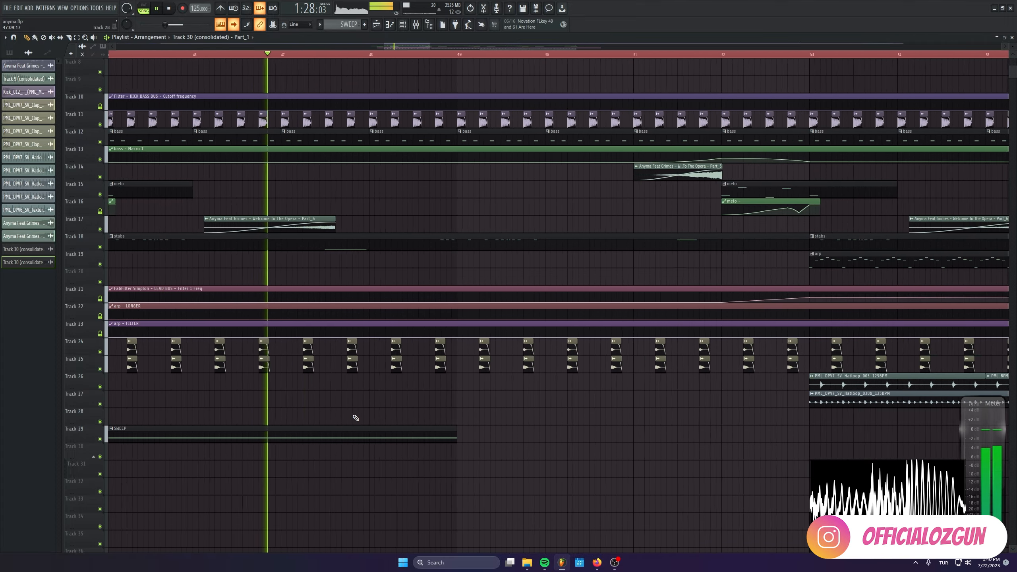